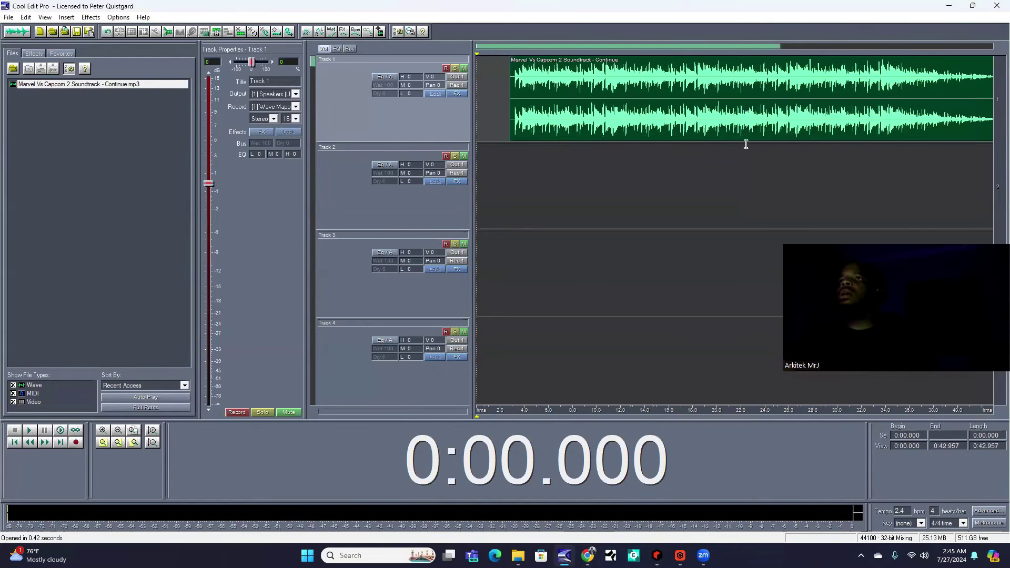
Move the Marvel Vs Capcom 2 soundtrack clip to the very start of Track 1
{"action": "left_click_drag", "start_coordinate": [746, 140], "coordinate": [591, 139]}
{"action": "left_click", "coordinate": [102, 430]}
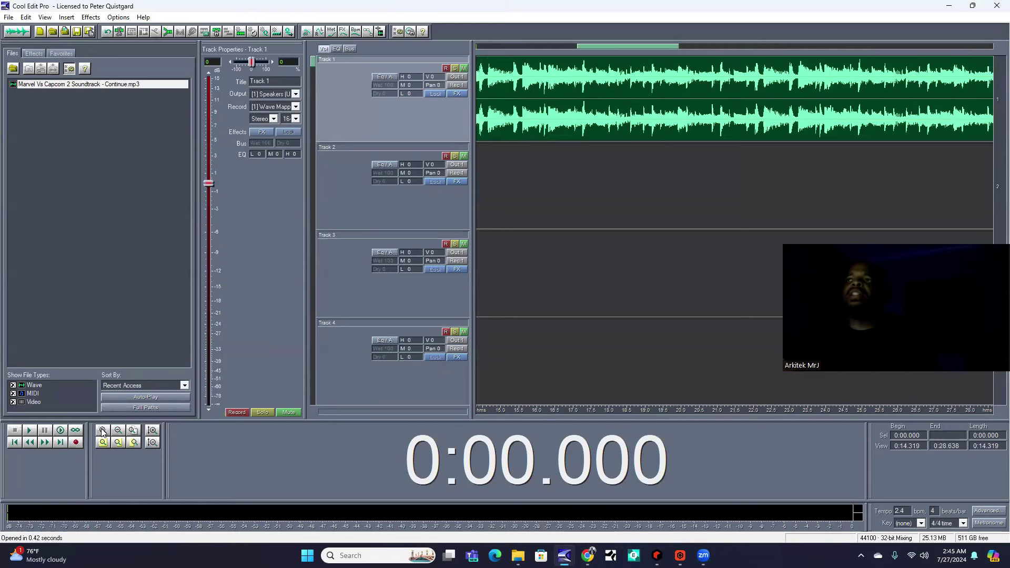
{"action": "left_click", "coordinate": [103, 430]}
Play the soundtrack clip from the beat at about 1.05 seconds to check where the loop should start
{"action": "key", "text": "space"}
{"action": "left_click", "coordinate": [587, 87]}
{"action": "key", "text": "space"}
{"action": "key", "text": "space"}
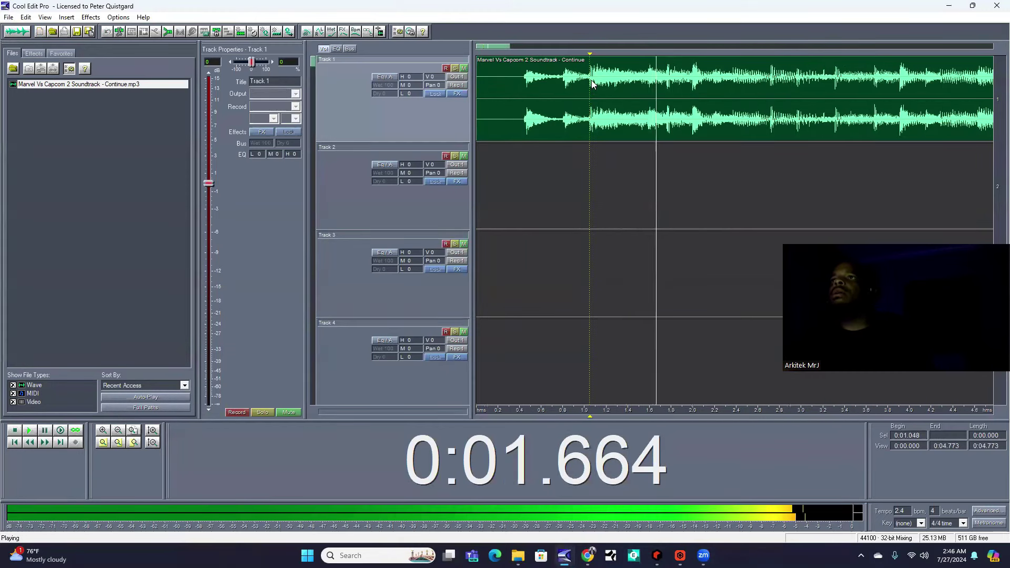
{"action": "left_click", "coordinate": [589, 82]}
{"action": "key", "text": "space"}
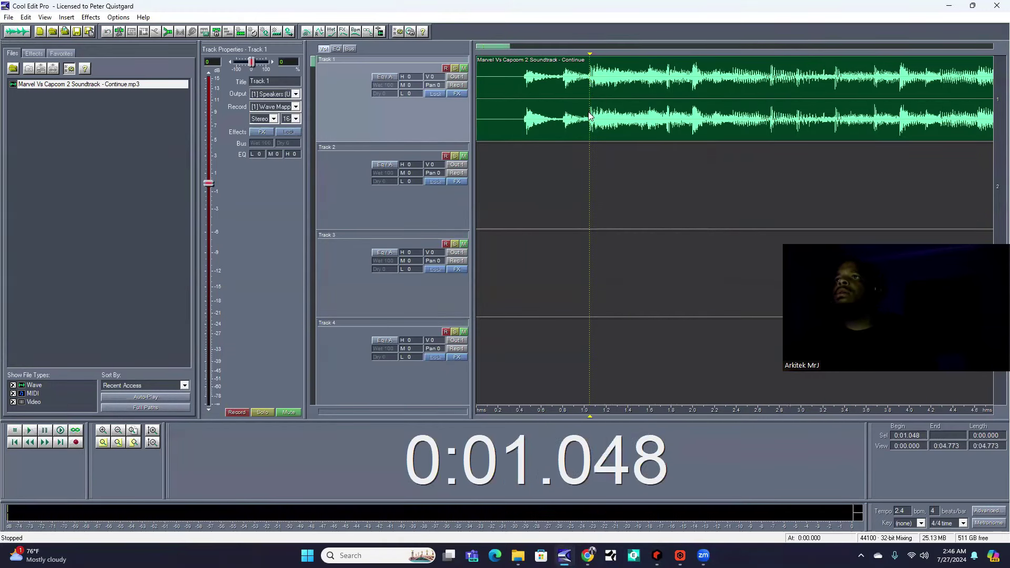
{"action": "key", "text": "space"}
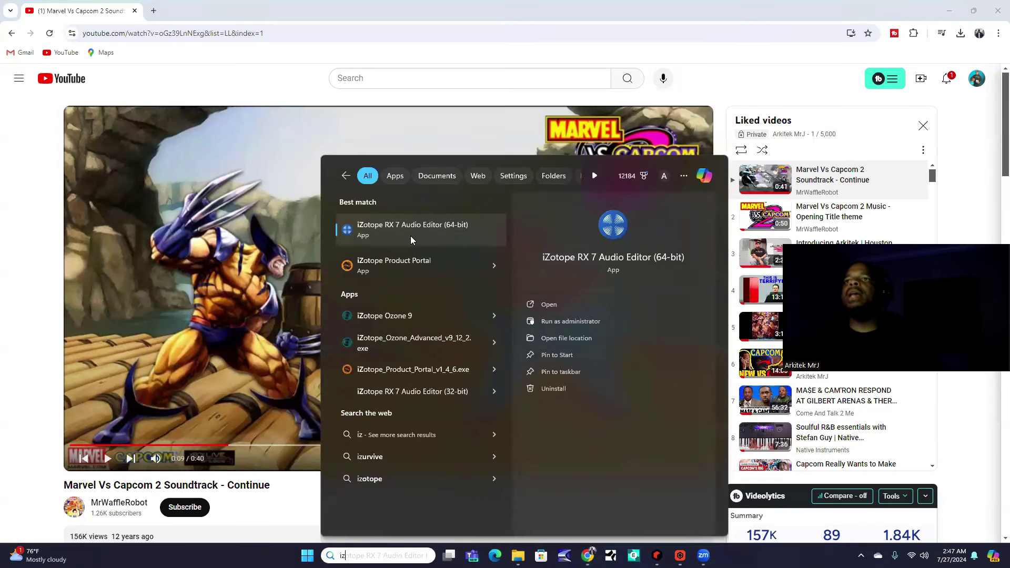
Open iZotope RX 7 Audio Editor (64-bit) and play MVC2 continue reg.wav
{"action": "left_click", "coordinate": [463, 229]}
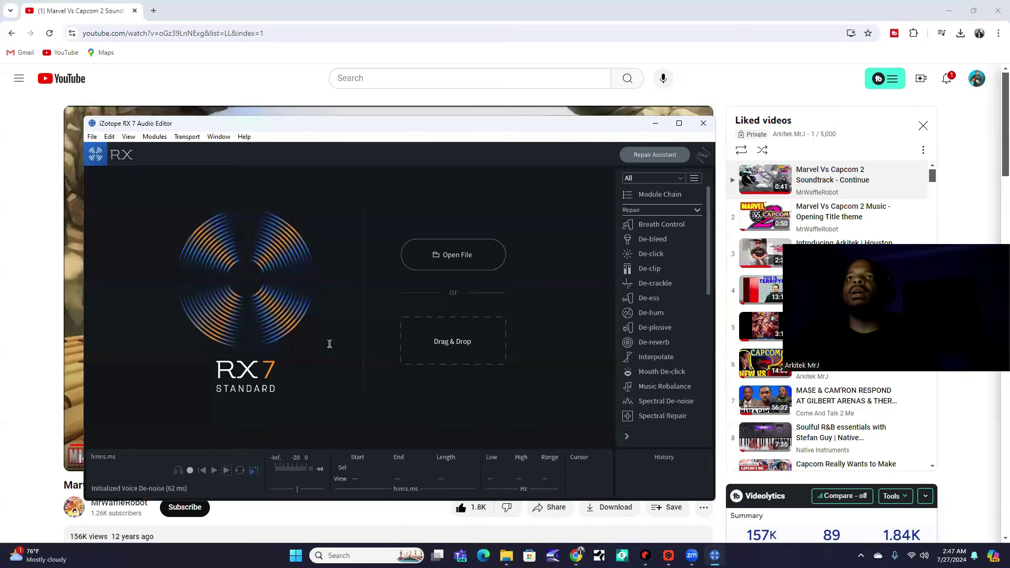
{"action": "key", "text": "space"}
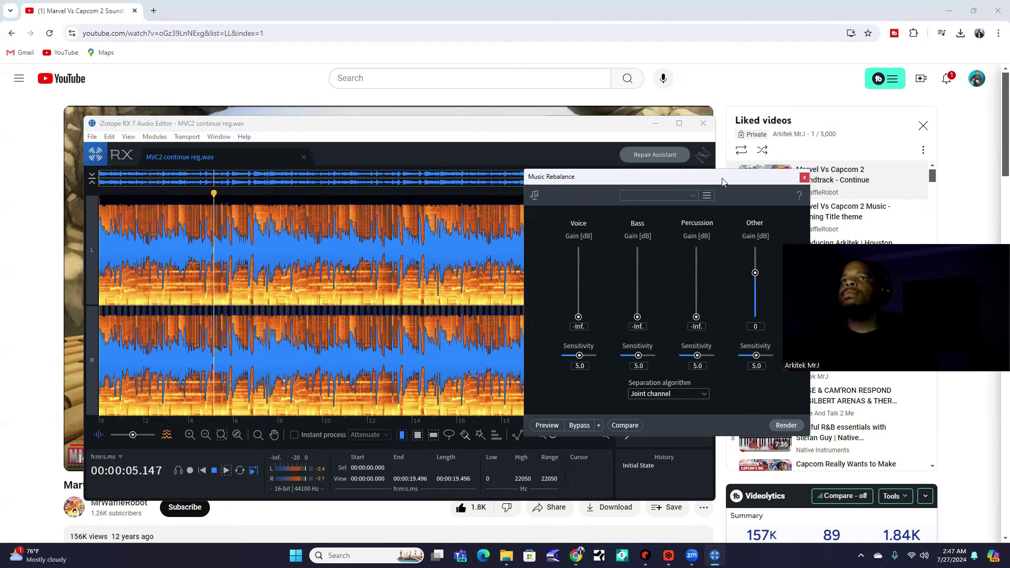
Preview and render Music Rebalance over the whole file with Voice, Bass and Percussion at -Inf. and Other at 0
{"action": "double_click", "coordinate": [276, 271]}
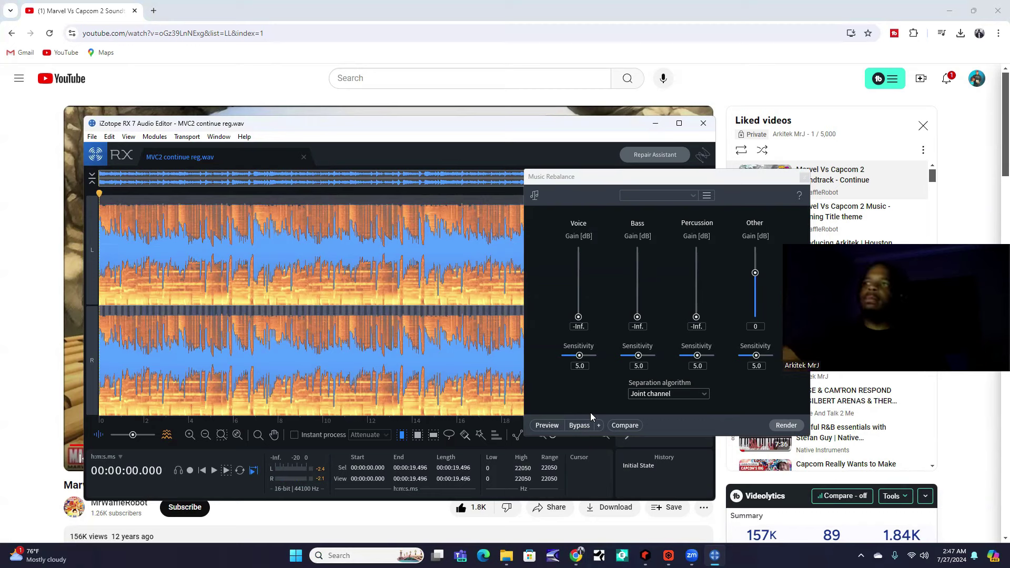
{"action": "left_click", "coordinate": [545, 426]}
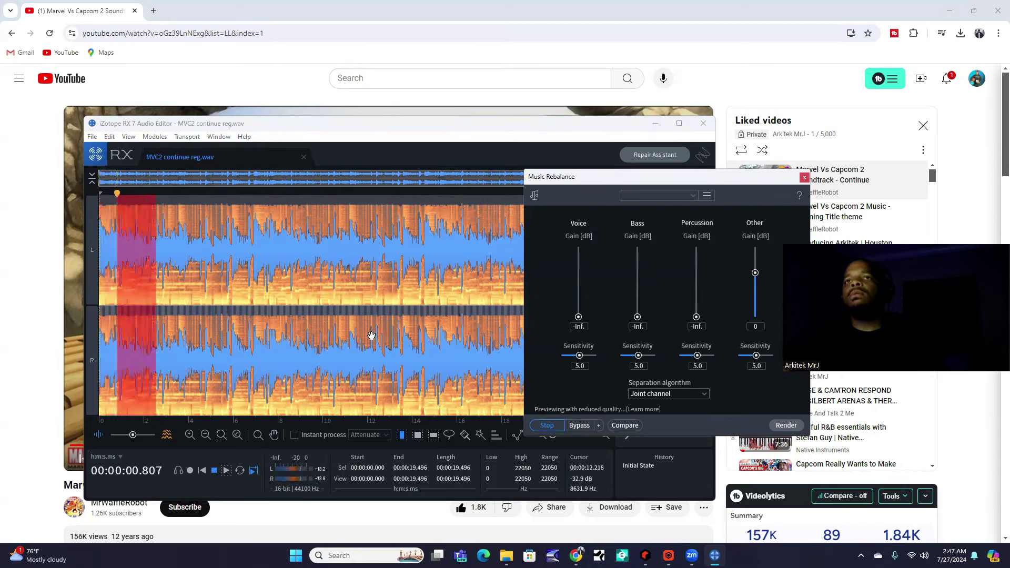
{"action": "left_click", "coordinate": [786, 425]}
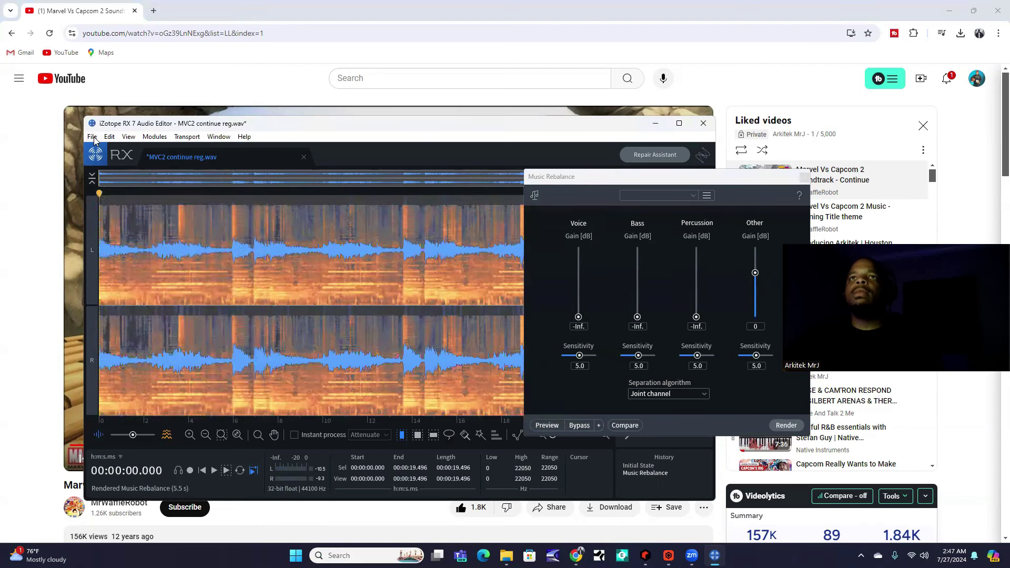
Export the rendered melody as a 24-bit WAV file named MVC2 continue melody only in the Mrj samples folder
{"action": "left_click", "coordinate": [92, 136]}
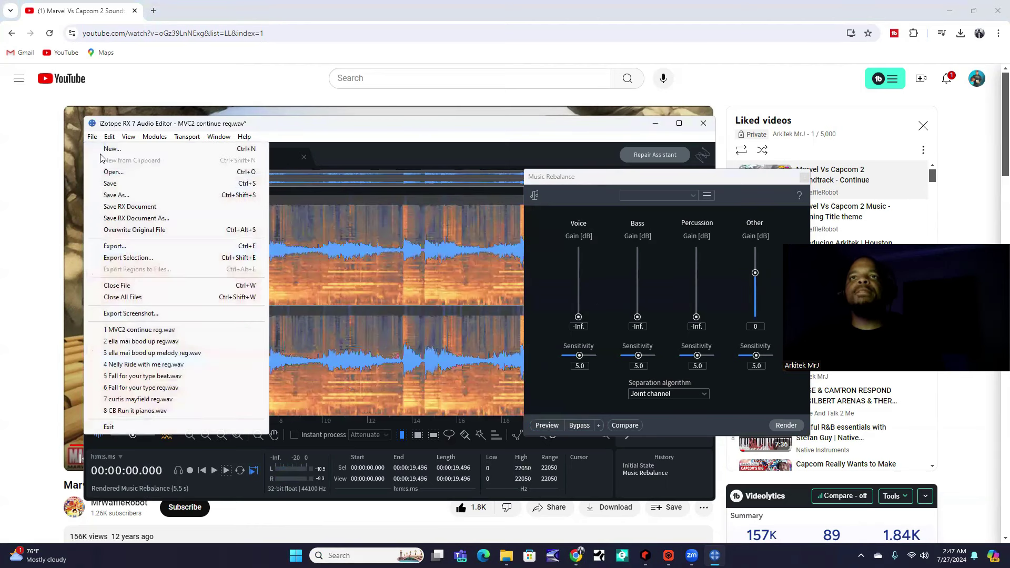
{"action": "left_click", "coordinate": [124, 247]}
{"action": "left_click", "coordinate": [347, 311]}
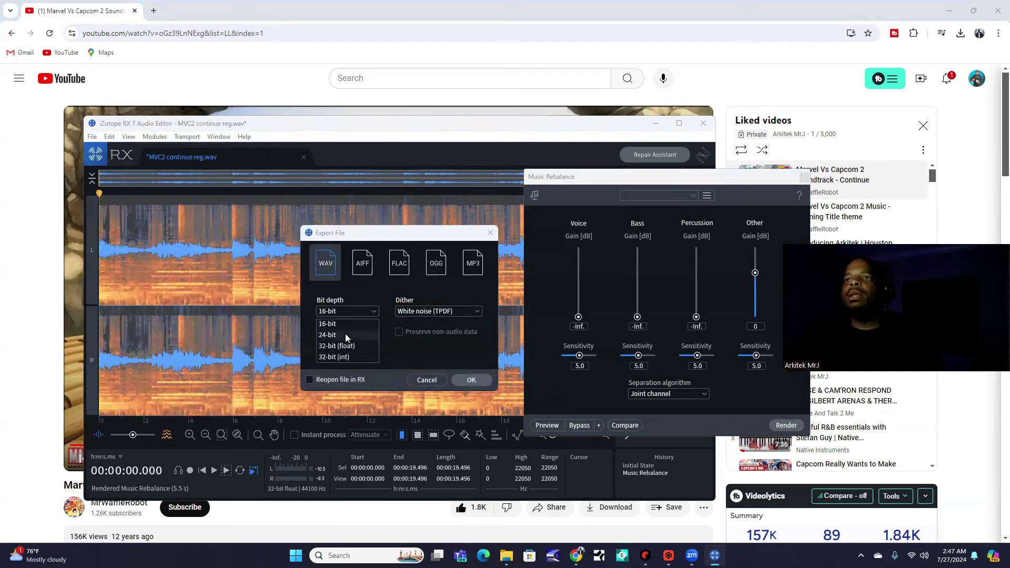
{"action": "left_click", "coordinate": [346, 336]}
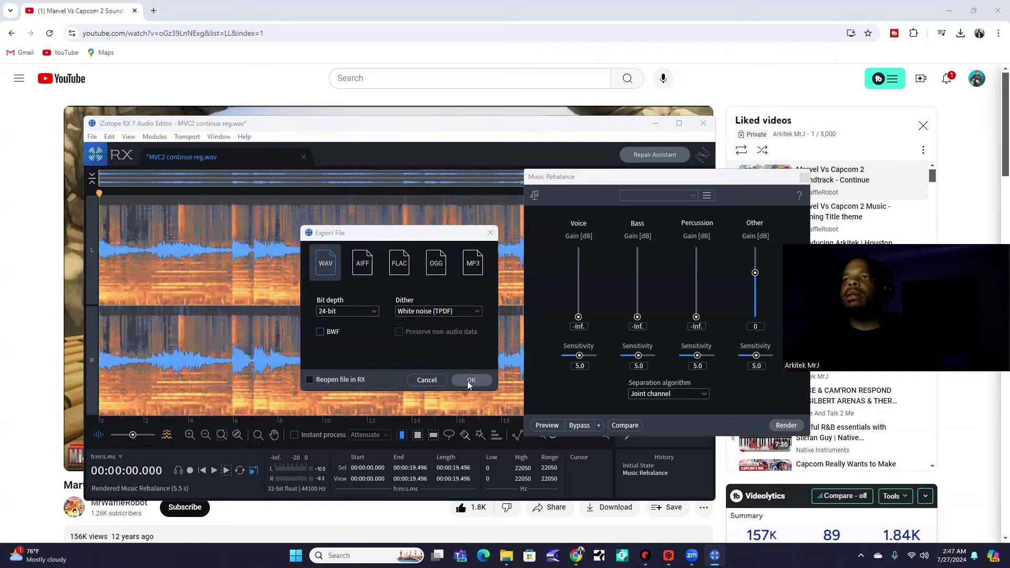
{"action": "left_click", "coordinate": [470, 380]}
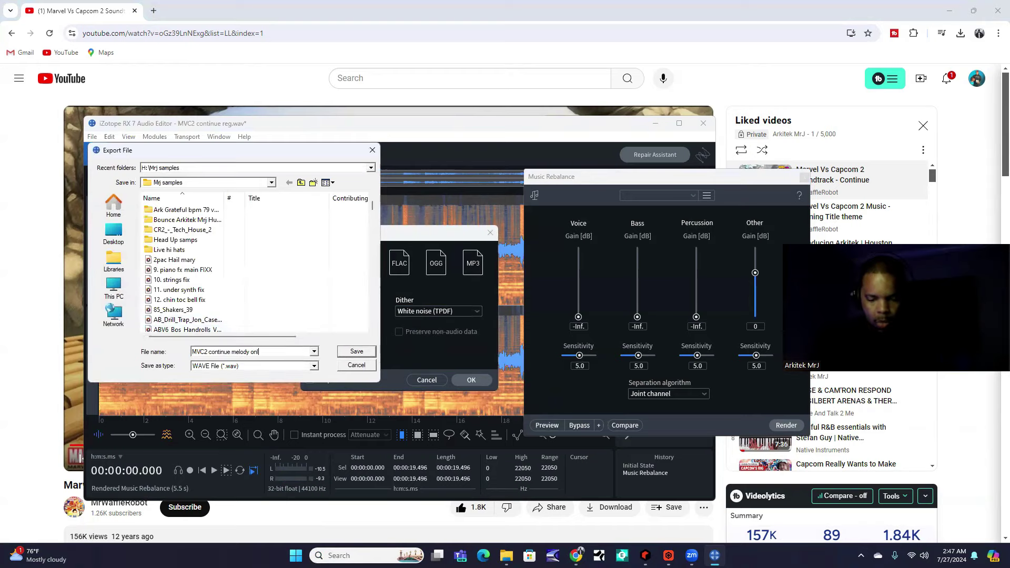
{"action": "key", "text": "Return"}
Undo the Music Rebalance render to restore the original MVC2 continue reg.wav audio
{"action": "left_click", "coordinate": [109, 138]}
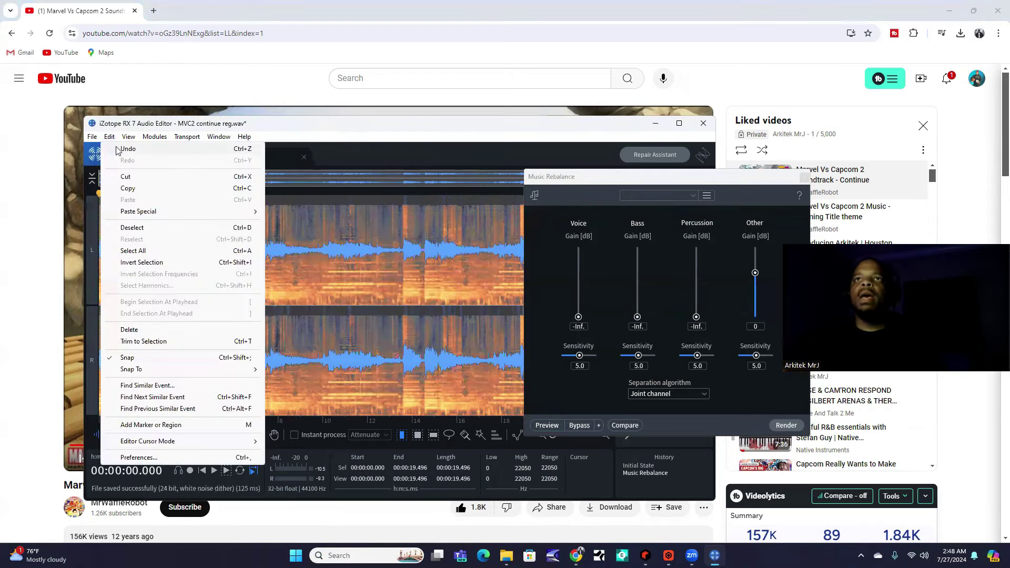
{"action": "left_click", "coordinate": [120, 146]}
{"action": "left_click", "coordinate": [288, 301]}
Set the Music Rebalance gain to 0 for Voice and -Inf. for Other, and preview the isolated vocal
{"action": "left_click_drag", "start_coordinate": [577, 322], "coordinate": [584, 284]}
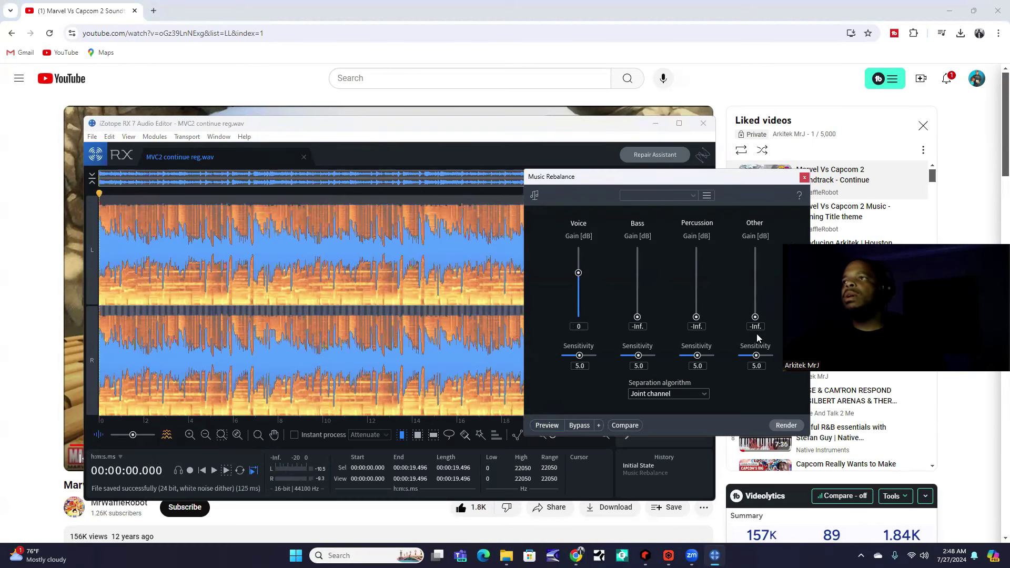
{"action": "left_click", "coordinate": [542, 425]}
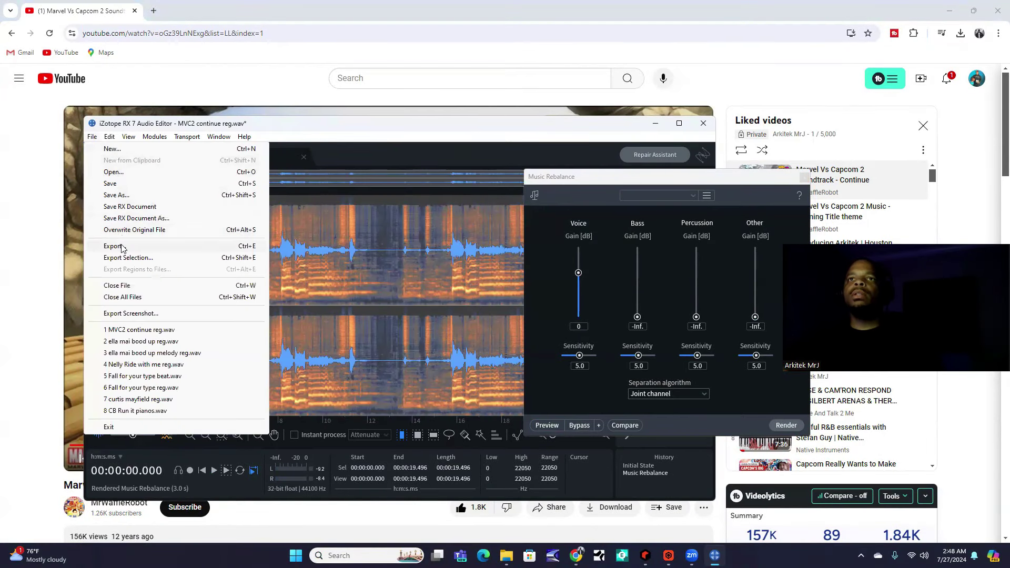
Export the vocal-only version as a WAV file named MVC2 continue vocal only, choosing its bit depth
{"action": "left_click", "coordinate": [122, 246]}
{"action": "left_click", "coordinate": [361, 311]}
{"action": "left_click", "coordinate": [337, 321]}
{"action": "left_click", "coordinate": [471, 380]}
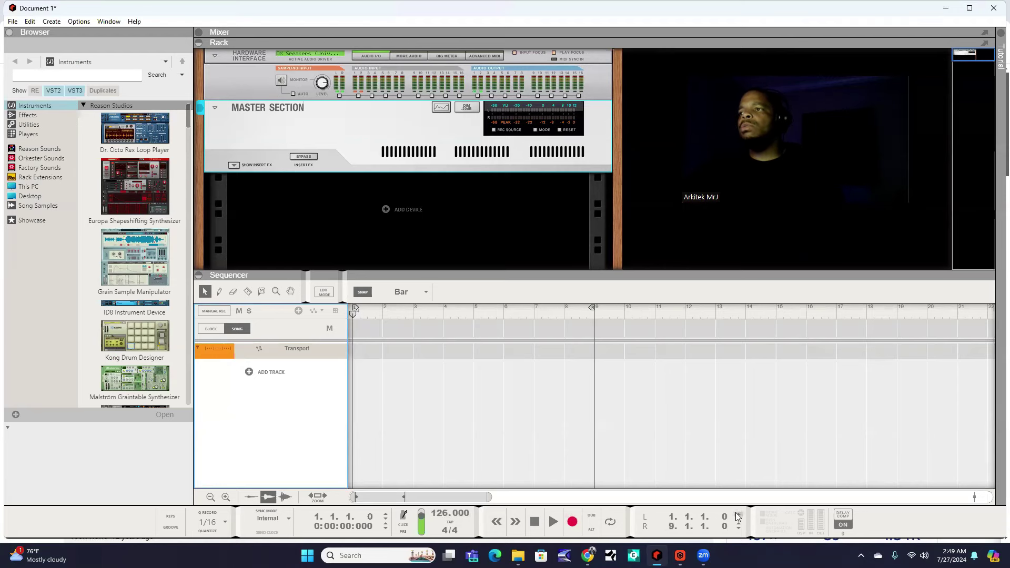
In Reason, import MVC2 continue melody only and MVC2 continue vocal only from the Mrj samples folder as audio tracks at bar 2
{"action": "left_click", "coordinate": [388, 316]}
{"action": "left_click", "coordinate": [13, 21]}
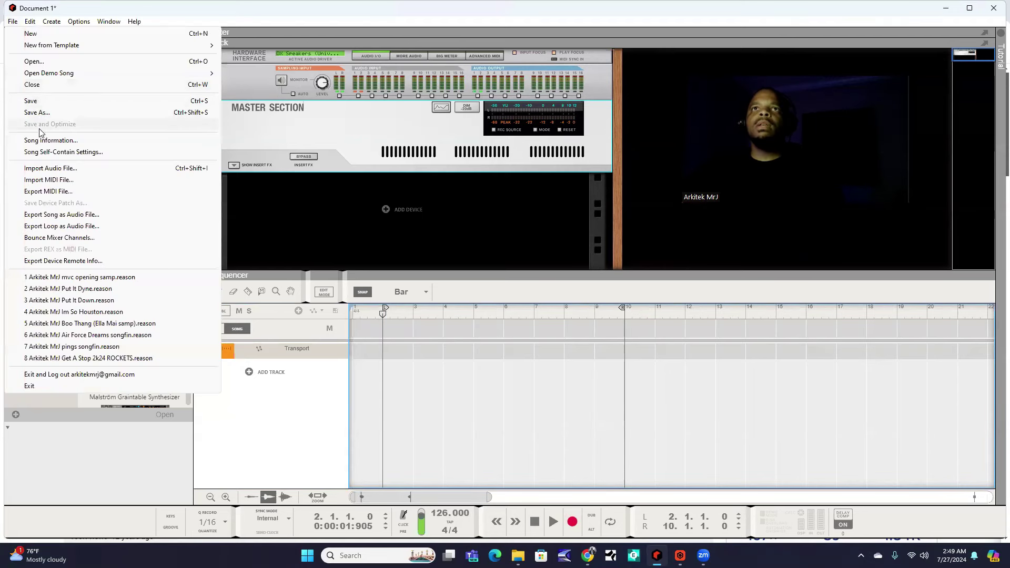
{"action": "left_click", "coordinate": [201, 174]}
{"action": "left_click_drag", "start_coordinate": [187, 168], "coordinate": [184, 295]}
{"action": "scroll", "coordinate": [185, 295], "scroll_direction": "down", "scroll_amount": 20}
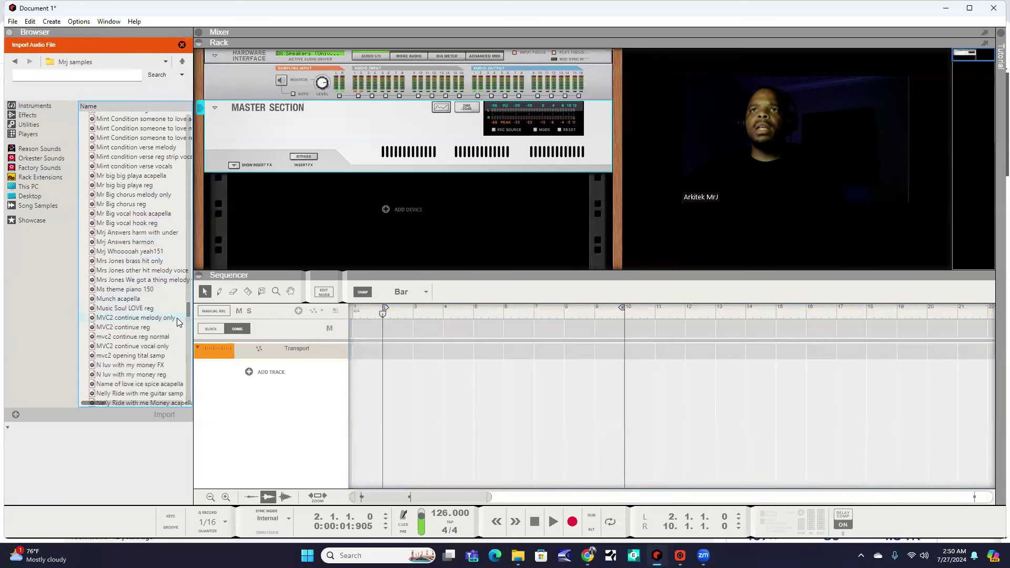
{"action": "double_click", "coordinate": [153, 318]}
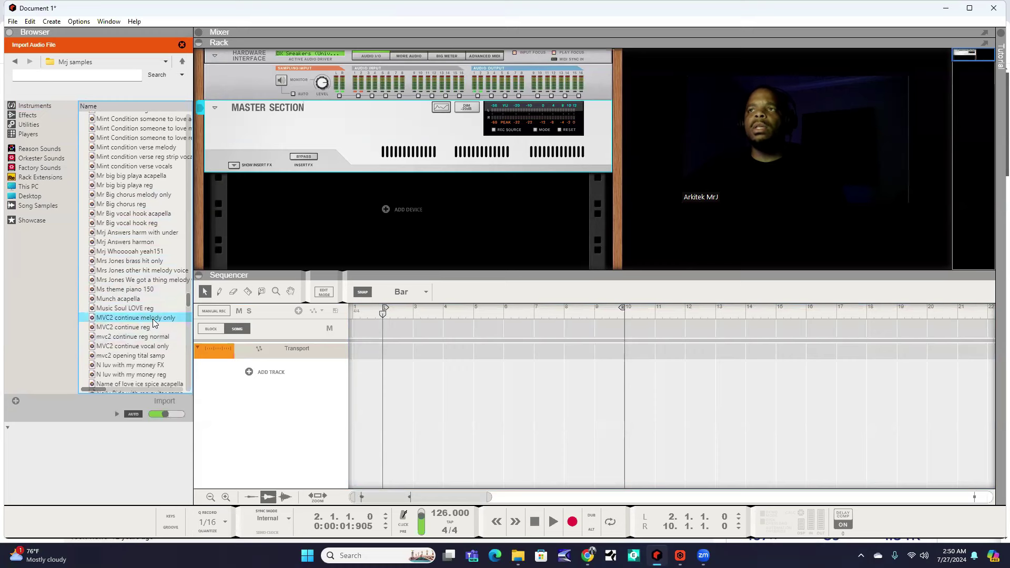
Play the imported vocal and melody clips and lower the level of both to 5.60 dB
{"action": "key", "text": "space"}
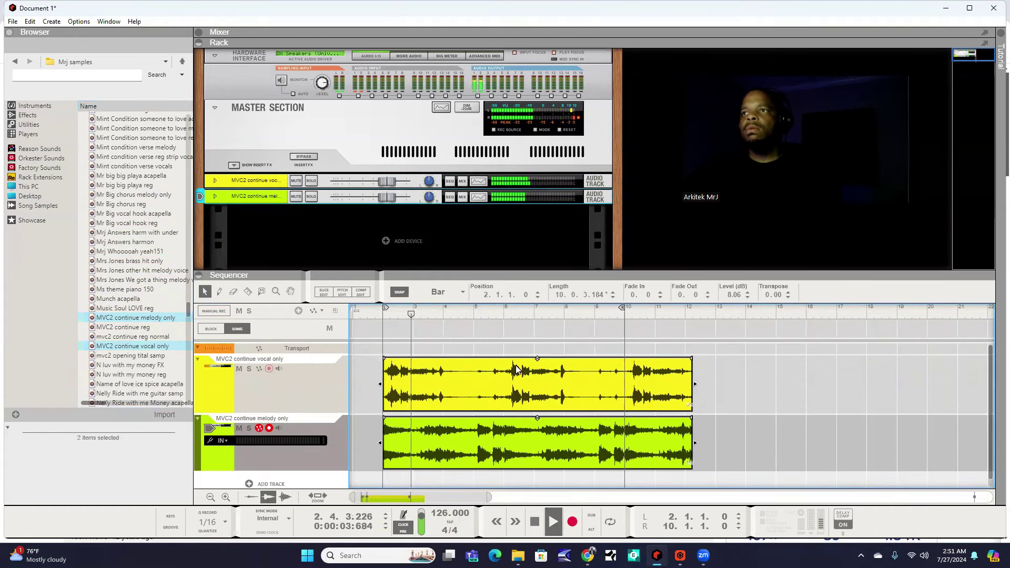
{"action": "left_click_drag", "start_coordinate": [535, 358], "coordinate": [542, 375]}
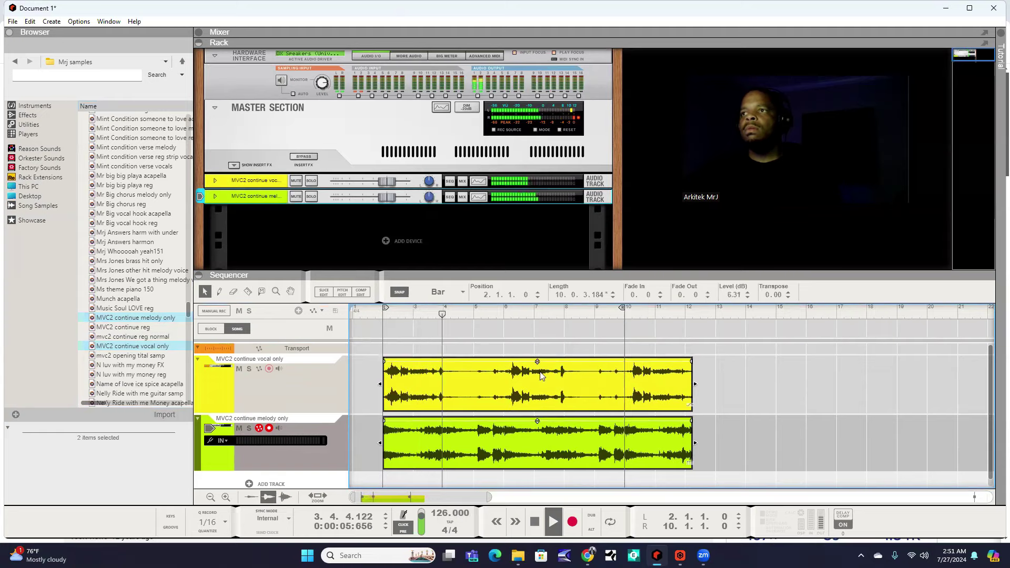
{"action": "left_click_drag", "start_coordinate": [536, 421], "coordinate": [537, 423]}
Trim the ends of the vocal and melody clips back to bar 10
{"action": "left_click", "coordinate": [729, 372]}
{"action": "left_click", "coordinate": [680, 381]}
{"action": "left_click_drag", "start_coordinate": [694, 384], "coordinate": [630, 391]}
{"action": "left_click_drag", "start_coordinate": [630, 390], "coordinate": [627, 391]}
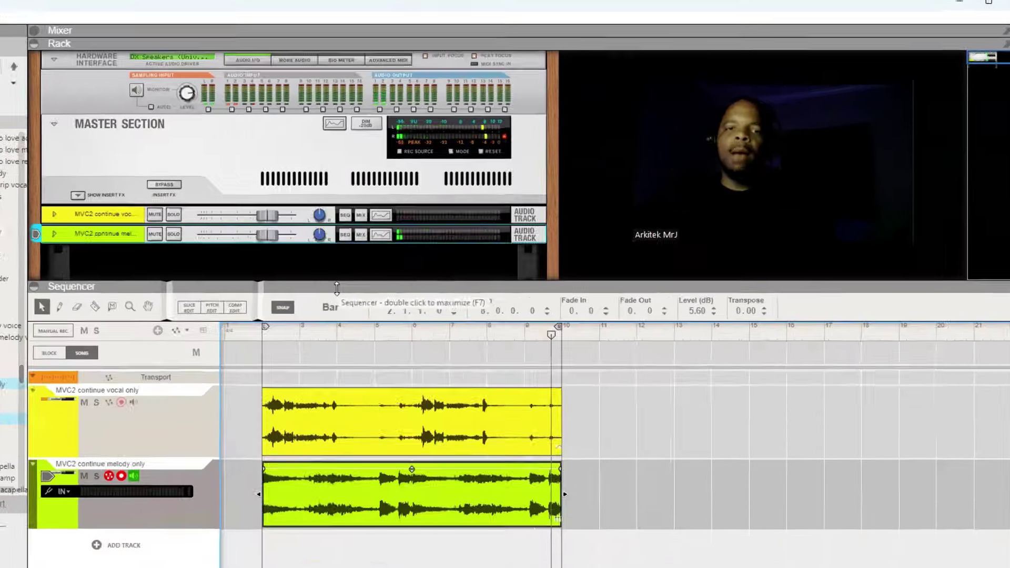
Add a Redrum Drum Computer named hi hats with the Hihat (Huah) sample in drum channel 1, and play it over the loop
{"action": "left_click_drag", "start_coordinate": [362, 276], "coordinate": [364, 337]}
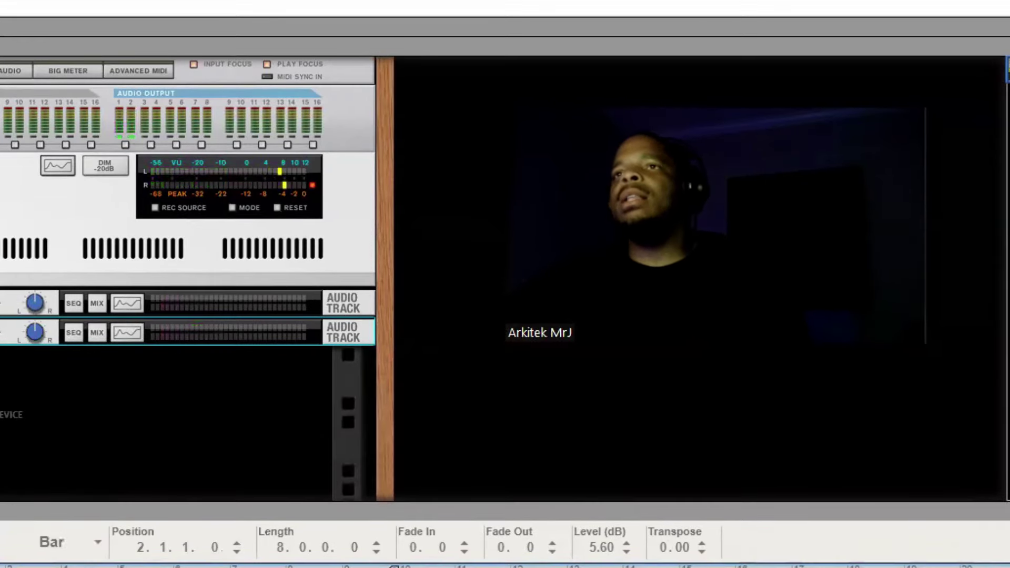
{"action": "right_click", "coordinate": [1, 431]}
{"action": "mouse_move", "coordinate": [21, 476]}
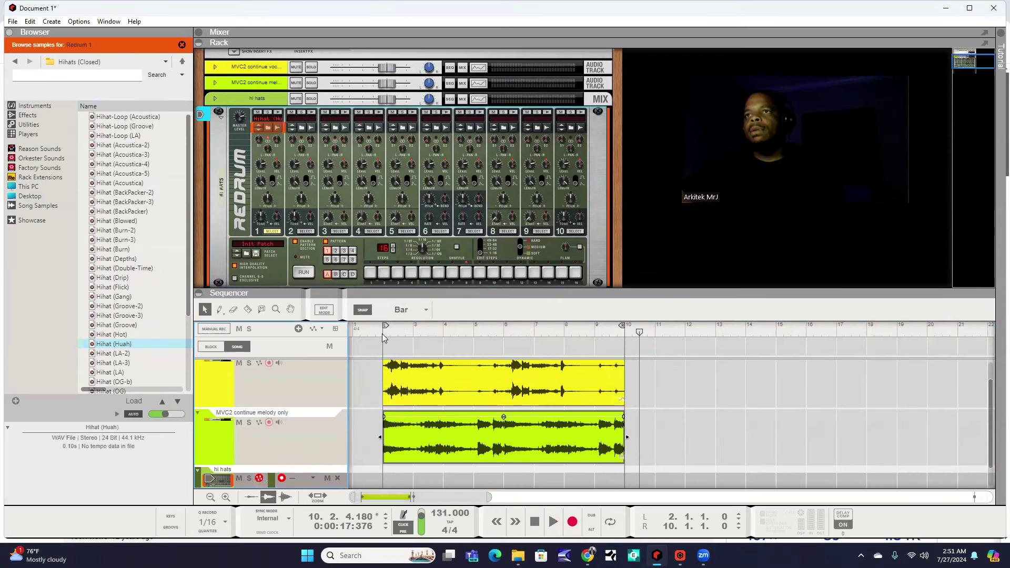
{"action": "left_click", "coordinate": [384, 337]}
{"action": "key", "text": "space"}
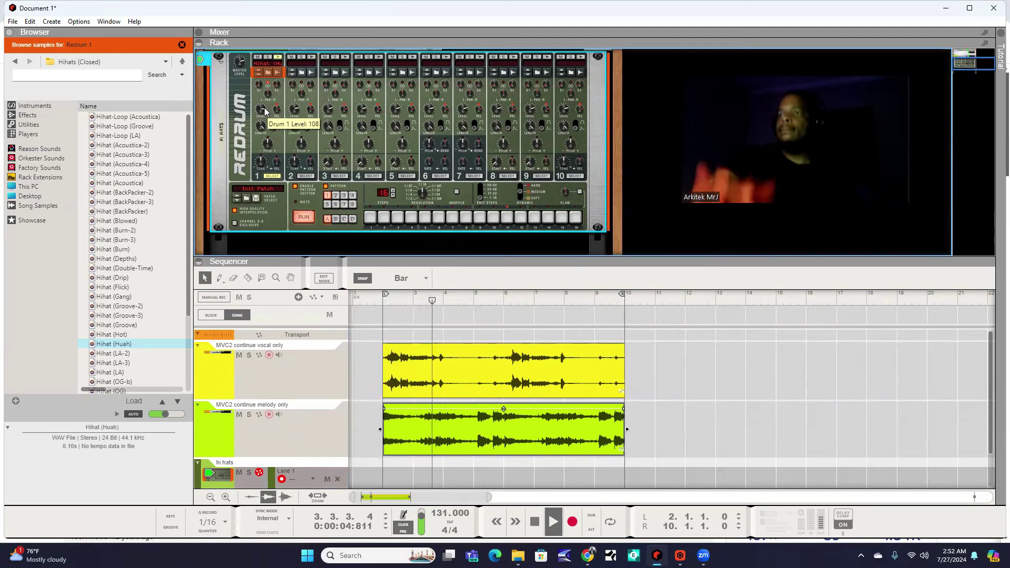
{"action": "key", "text": "space"}
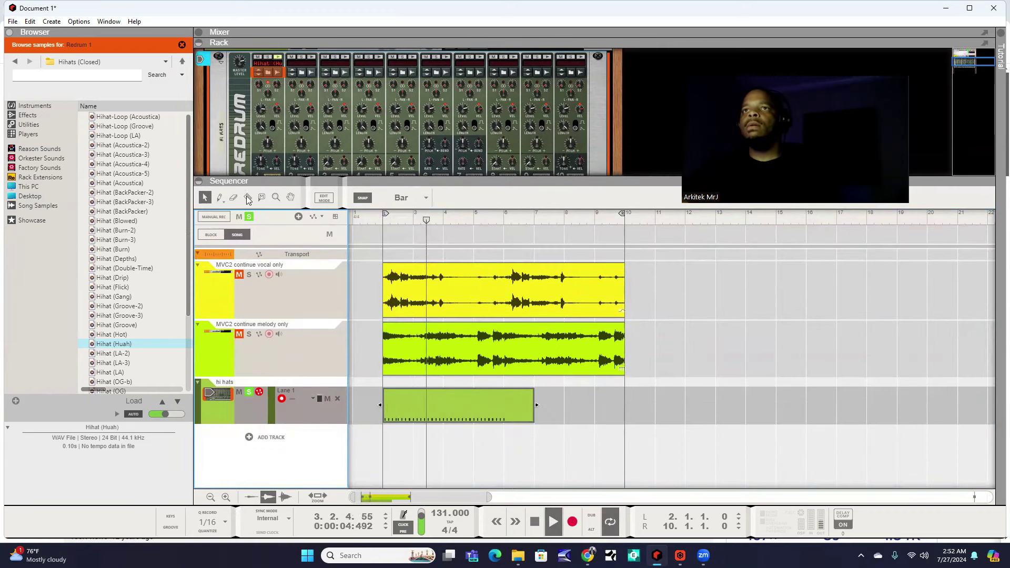
Cut the recorded hi hats clip down to a two-bar pattern, deleting the surplus, and repeat it up to bar 10
{"action": "left_click_drag", "start_coordinate": [415, 397], "coordinate": [369, 411]}
{"action": "key", "text": "Delete"}
{"action": "left_click_drag", "start_coordinate": [544, 408], "coordinate": [485, 409]}
{"action": "key", "text": "Delete"}
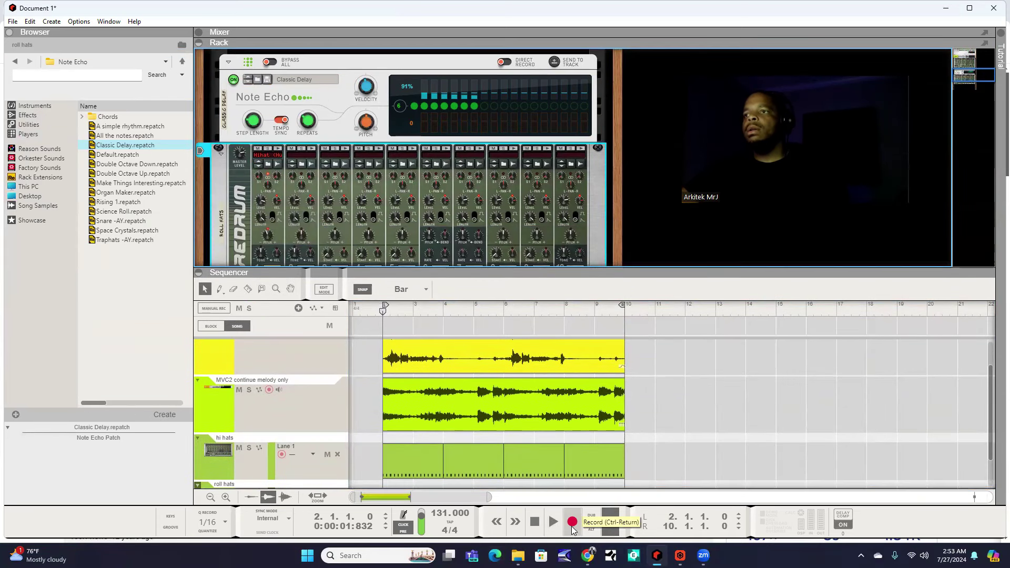
Record a hi-hat roll pattern on the roll hats track from bar 2, using the Note Echo Classic Delay patch
{"action": "left_click", "coordinate": [572, 529]}
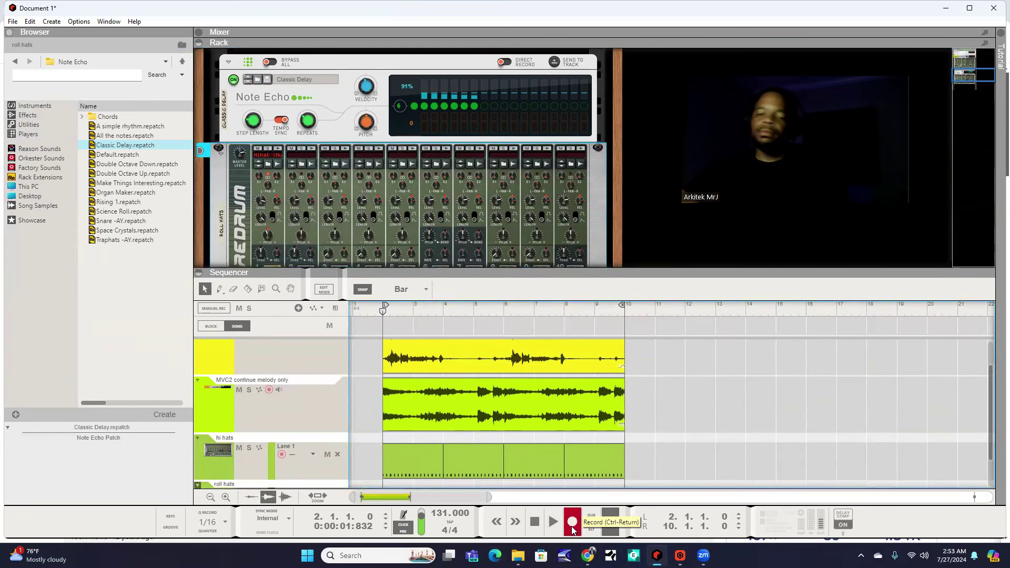
{"action": "left_click", "coordinate": [572, 528]}
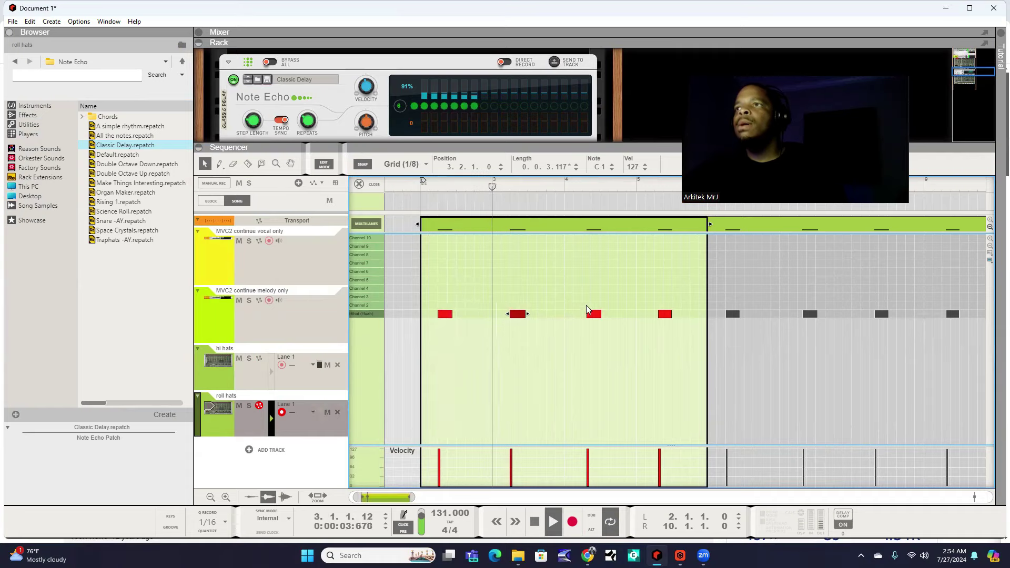
Nudge the recorded roll hats notes into place on the 1/8 grid and return to the arrangement
{"action": "left_click_drag", "start_coordinate": [590, 314], "coordinate": [586, 315]}
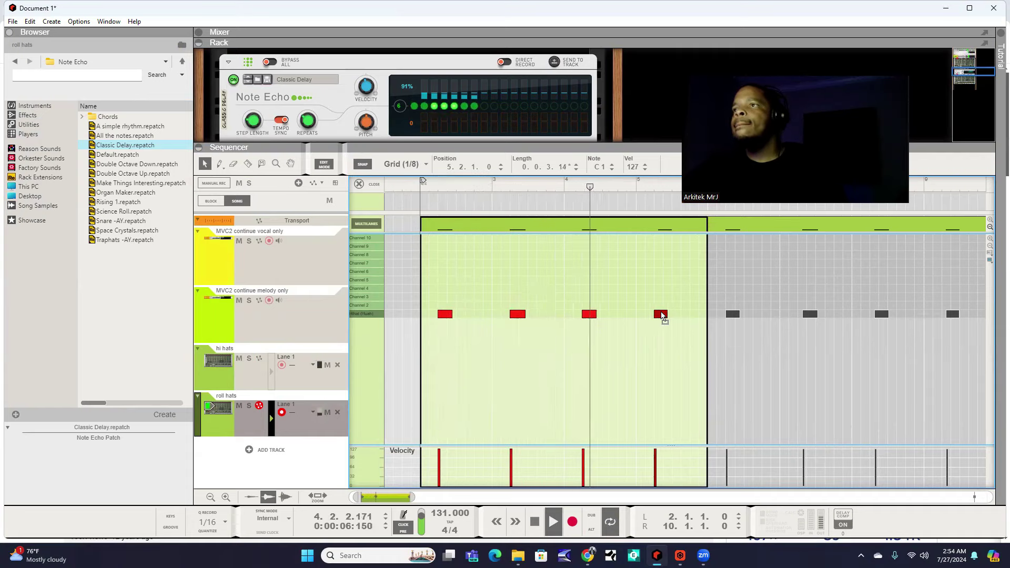
{"action": "left_click", "coordinate": [233, 204]}
{"action": "left_click", "coordinate": [235, 202]}
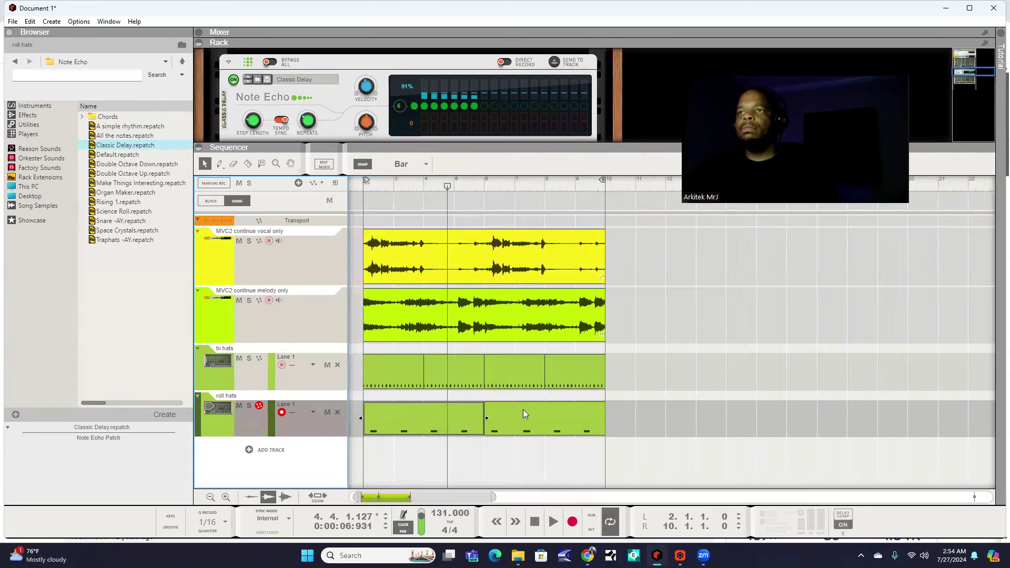
Shorten the first roll hats clip to two bars and remove the clip that follows it
{"action": "left_click", "coordinate": [475, 421]}
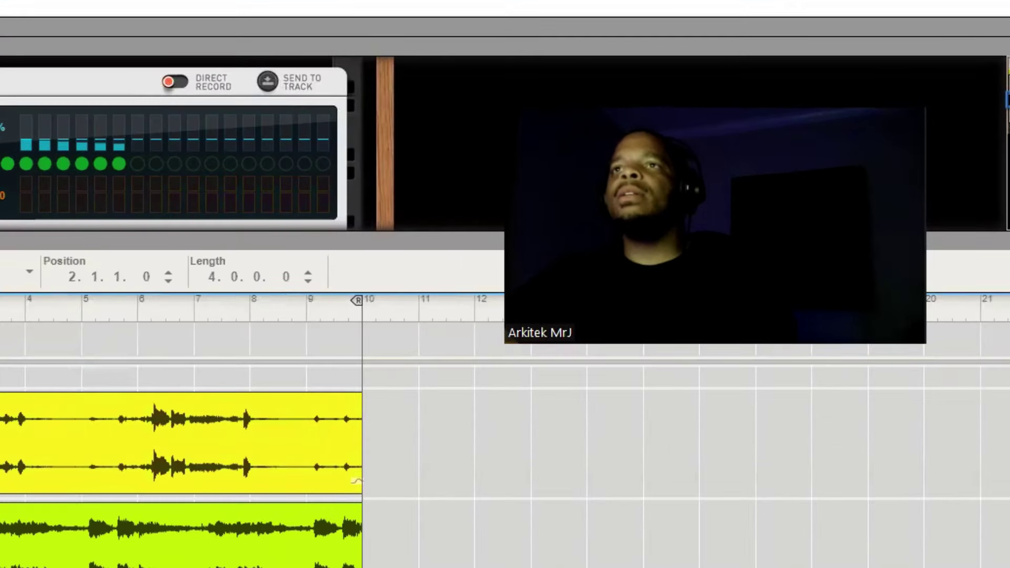
{"action": "left_click_drag", "start_coordinate": [482, 420], "coordinate": [425, 421]}
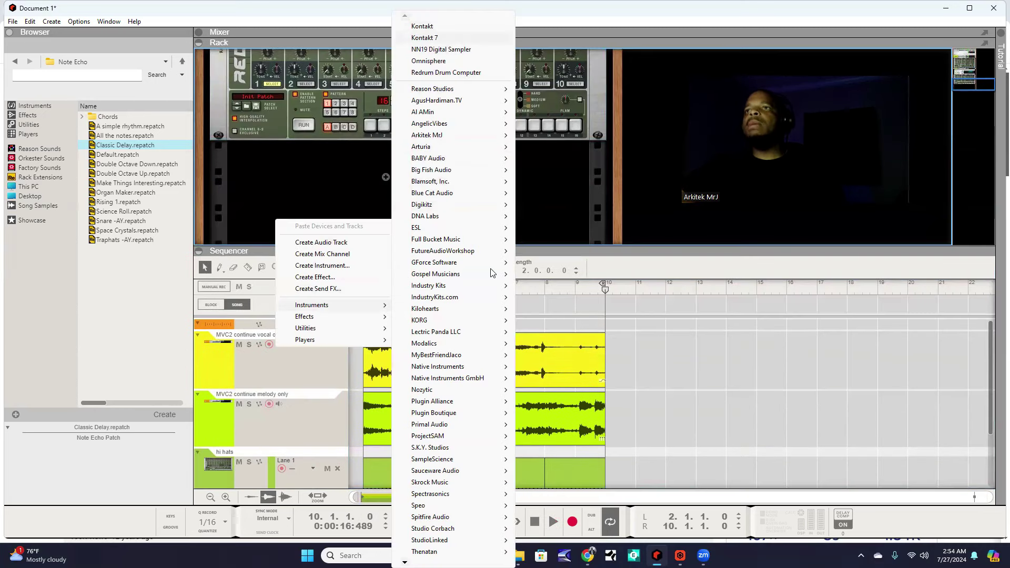
Repeat the roll hats clip up to bar 10 and load the Ignition Keys Dark Bottom lead in a new Kontakt 7 instrument
{"action": "left_click", "coordinate": [425, 37]}
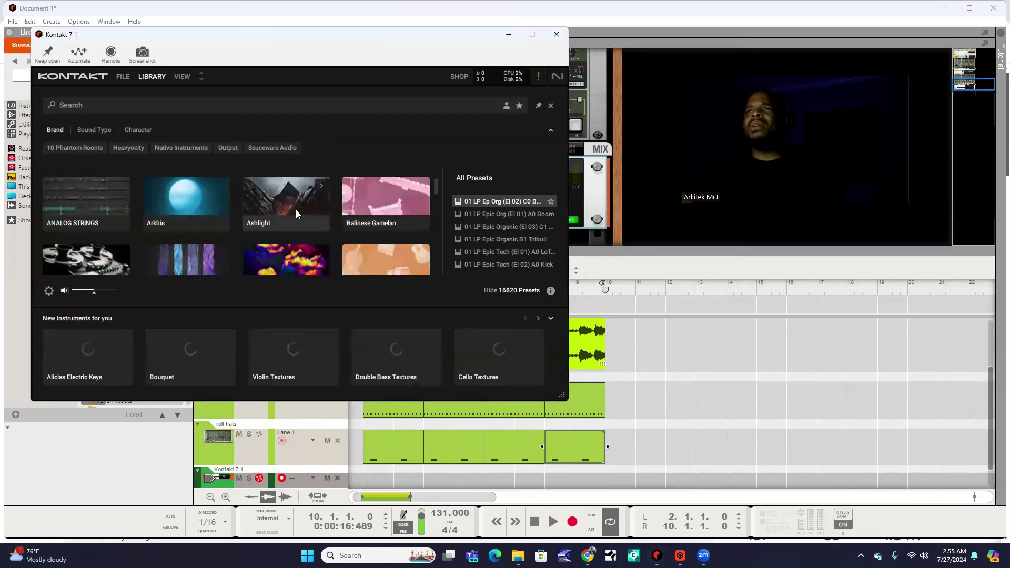
{"action": "scroll", "coordinate": [296, 209], "scroll_direction": "down", "scroll_amount": 10}
{"action": "left_click", "coordinate": [376, 247]}
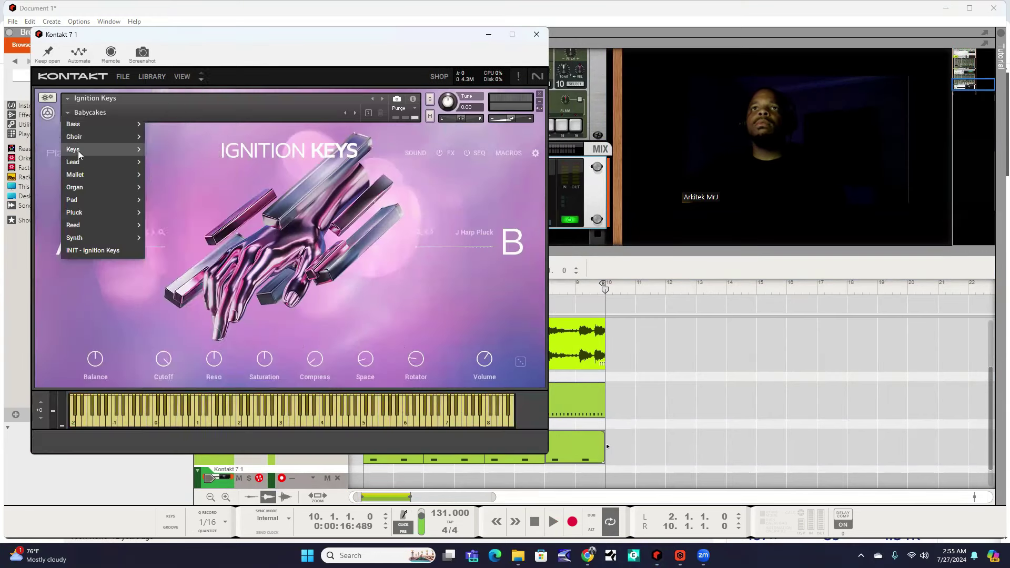
{"action": "mouse_move", "coordinate": [79, 162]}
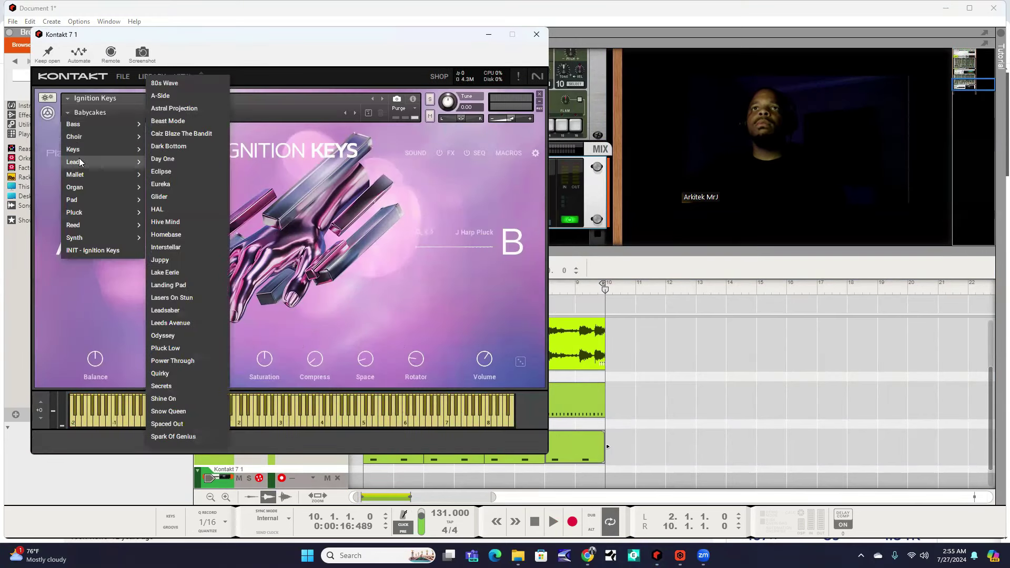
{"action": "left_click", "coordinate": [173, 147]}
{"action": "left_click", "coordinate": [506, 240]}
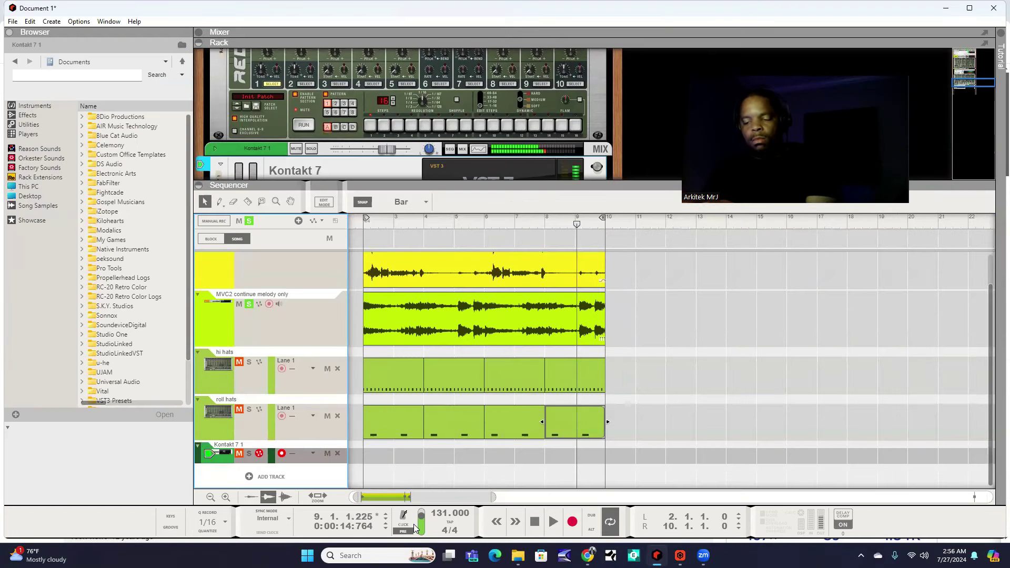
Record a lead part on the Kontakt 7 track from bar 2 against the soloed MVC2 continue melody stem
{"action": "left_click", "coordinate": [571, 521]}
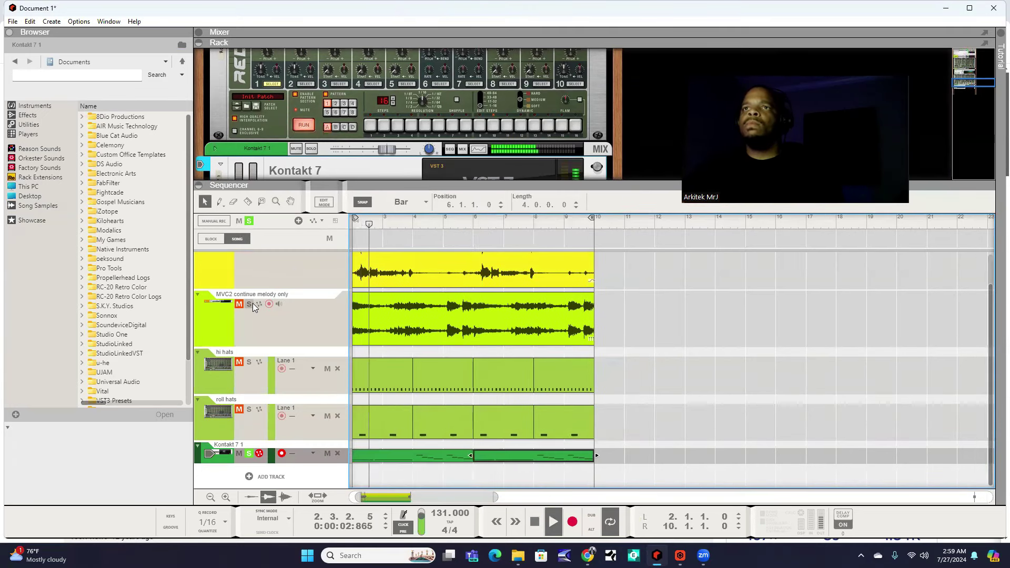
{"action": "left_click", "coordinate": [252, 303]}
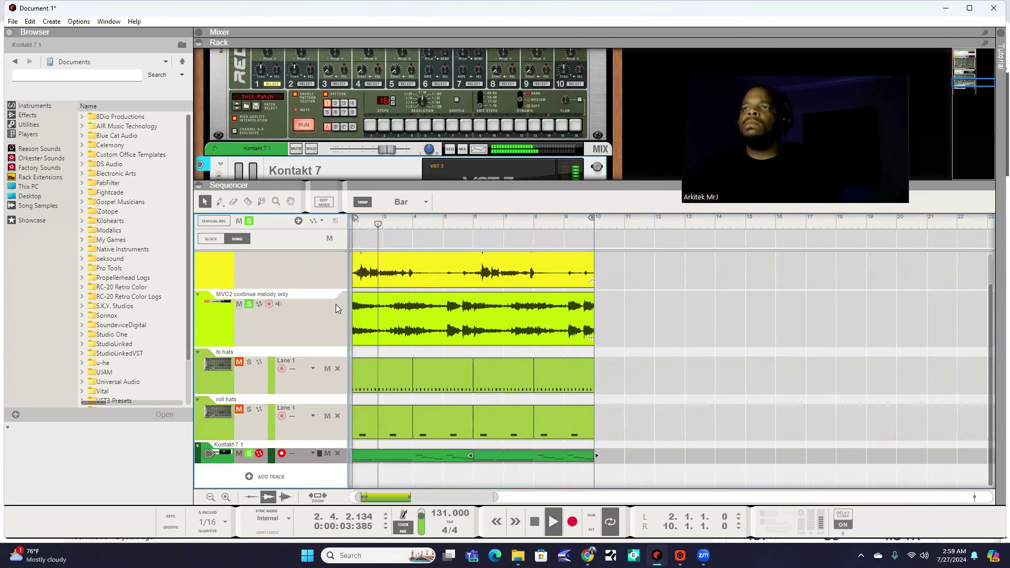
Insert a FabFilter Pro-Q 3 equalizer on the MVC2 continue melody only channel
{"action": "left_click", "coordinate": [306, 325]}
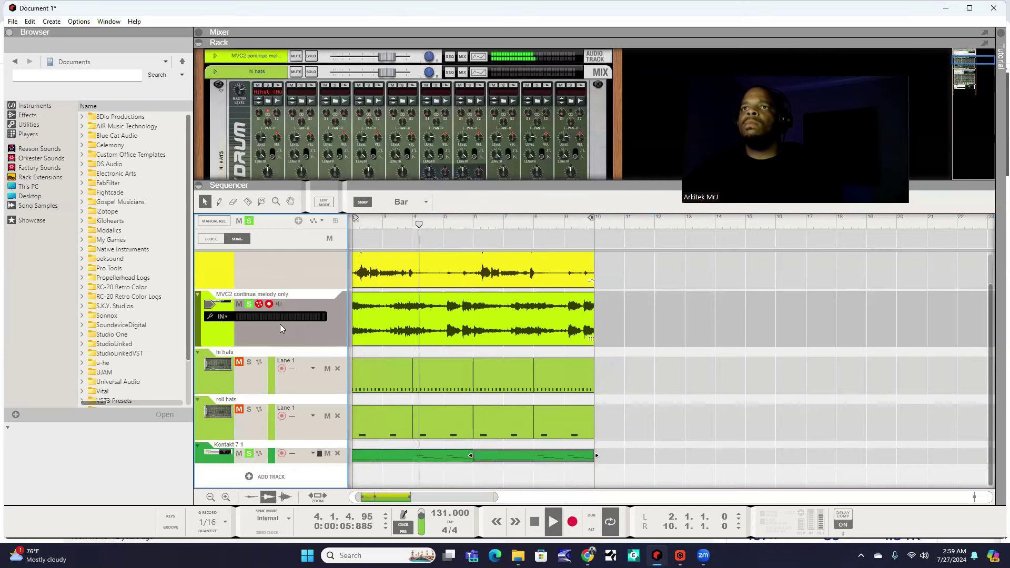
{"action": "left_click", "coordinate": [242, 55]}
{"action": "right_click", "coordinate": [242, 55]}
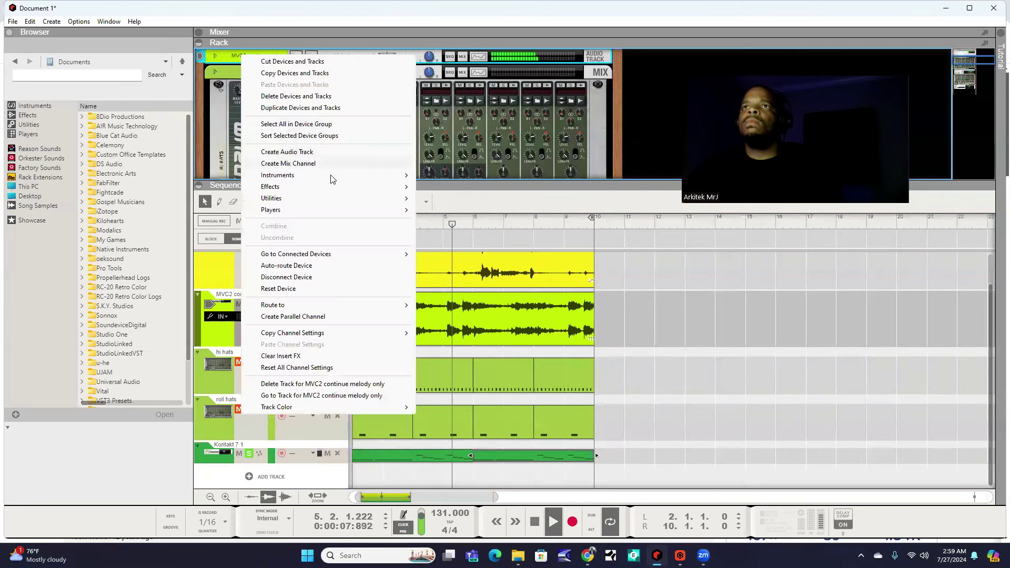
{"action": "mouse_move", "coordinate": [353, 188]}
{"action": "left_click", "coordinate": [473, 141]}
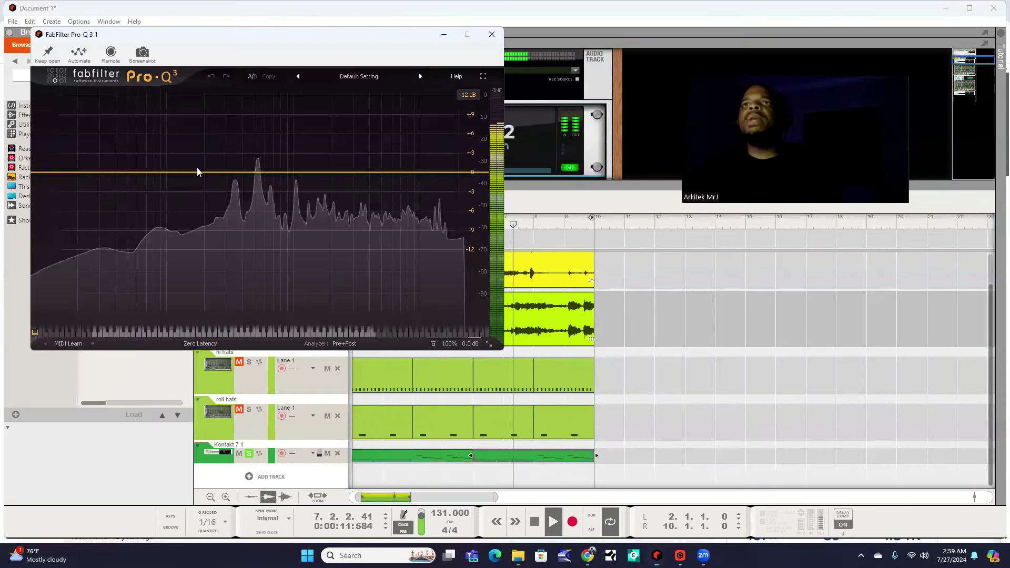
Apply a 12 dB/oct low cut to the melody stem in Pro-Q 3, raising its frequency past about 387 Hz
{"action": "left_click_drag", "start_coordinate": [167, 172], "coordinate": [163, 115]}
{"action": "left_click", "coordinate": [80, 298]}
{"action": "left_click", "coordinate": [78, 219]}
{"action": "left_click_drag", "start_coordinate": [163, 172], "coordinate": [241, 174]}
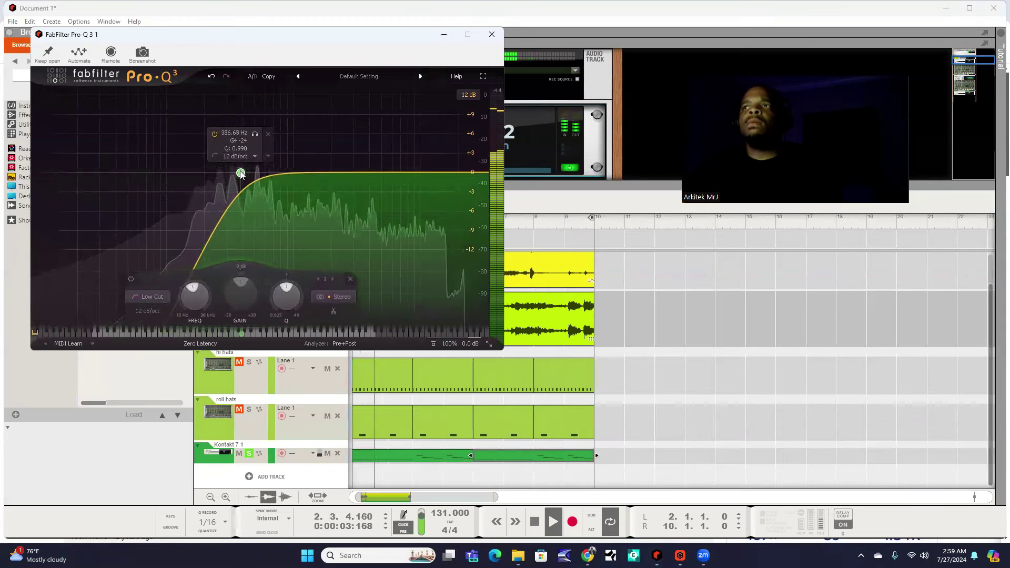
{"action": "left_click", "coordinate": [249, 453]}
{"action": "mouse_move", "coordinate": [242, 175]}
{"action": "left_mouse_down"}
{"action": "mouse_move", "coordinate": [91, 158]}
{"action": "mouse_move", "coordinate": [255, 172]}
{"action": "left_mouse_up"}
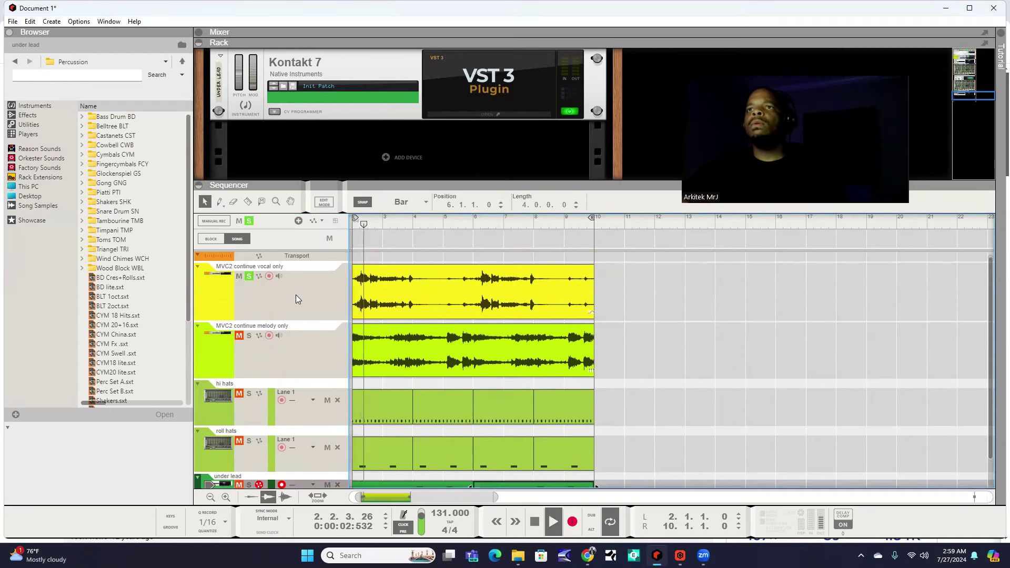
Add a FabFilter Pro-Q 3 to the MVC2 continue vocal only channel and clear all track solos
{"action": "left_click", "coordinate": [284, 298]}
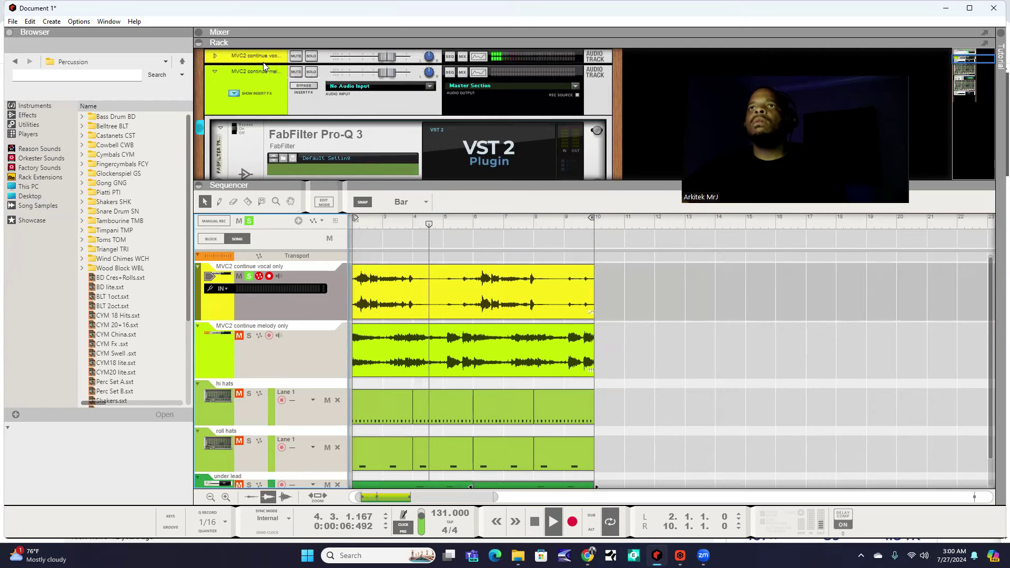
{"action": "left_click", "coordinate": [214, 56]}
{"action": "left_click", "coordinate": [249, 221]}
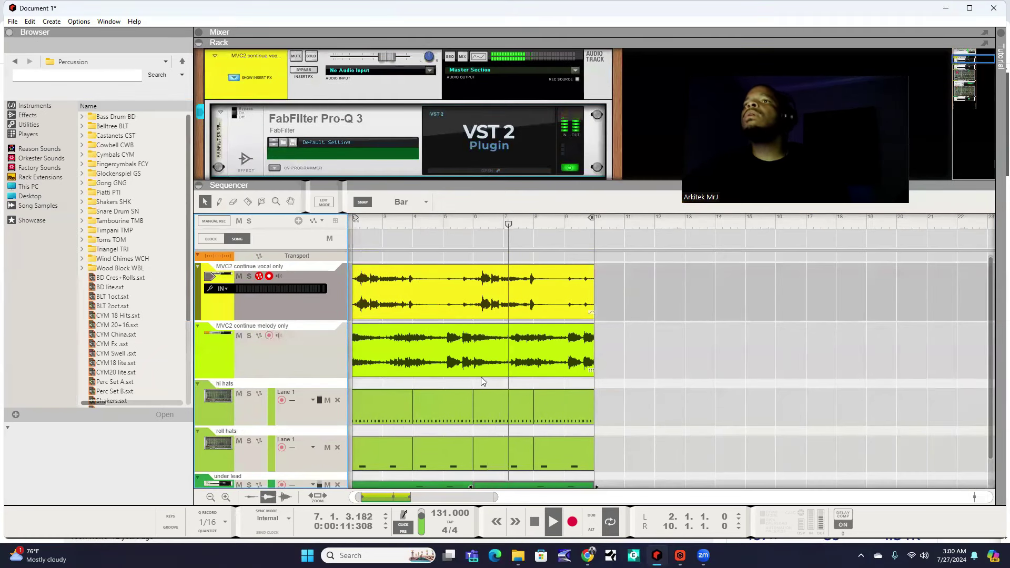
Solo the vocal stem track and return from its pitch editing to the arrangement
{"action": "scroll", "coordinate": [479, 406], "scroll_direction": "left", "scroll_amount": 1}
{"action": "scroll", "coordinate": [490, 341], "scroll_direction": "down", "scroll_amount": 1}
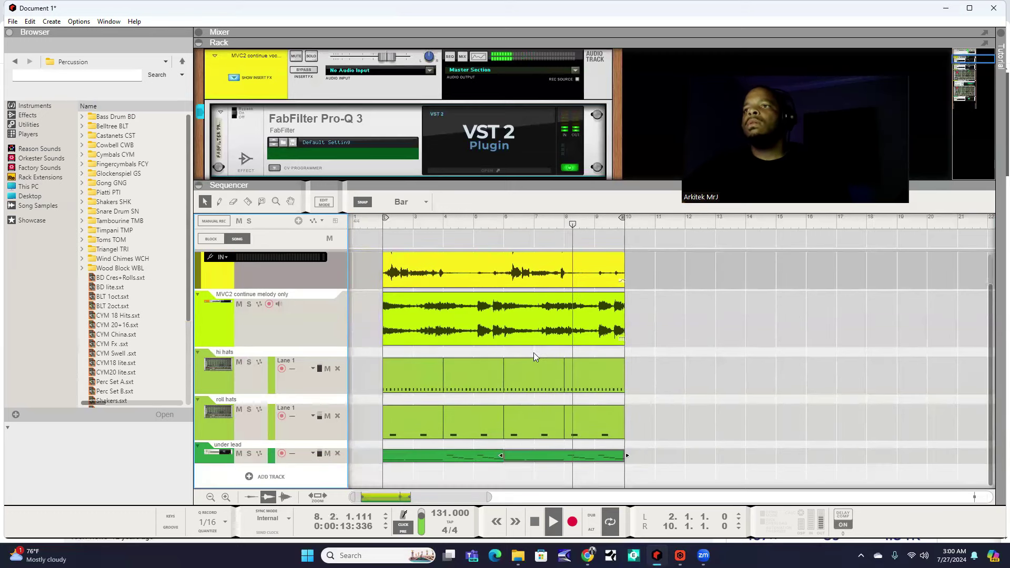
{"action": "left_click", "coordinate": [250, 390]}
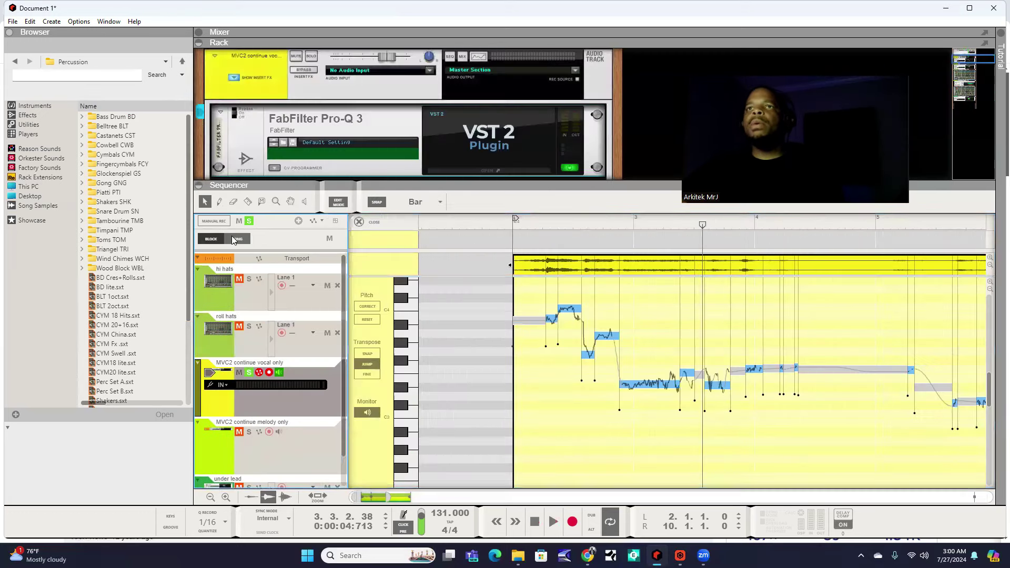
{"action": "key", "text": "shift+Tab"}
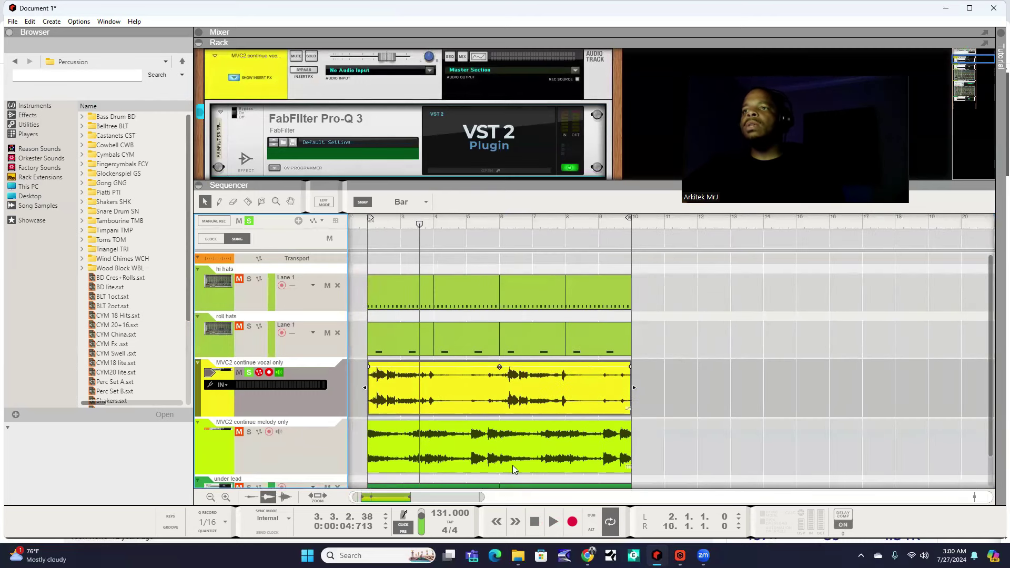
Split the opening vocal clip on a 1/16 snap, shift the pieces slightly later with a short one at 2.3.3, and play the result
{"action": "left_click_drag", "start_coordinate": [482, 497], "coordinate": [393, 497]}
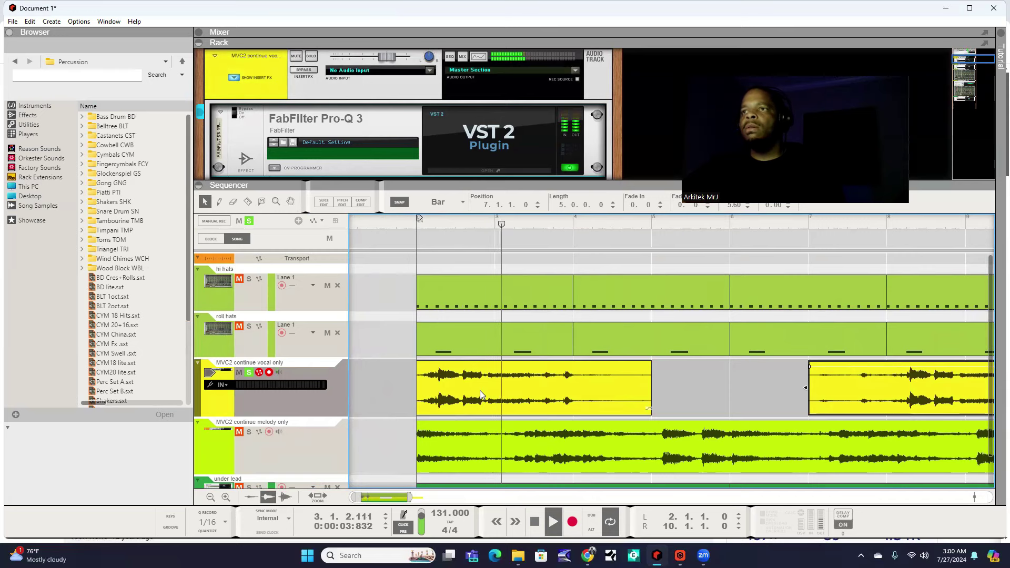
{"action": "left_click", "coordinate": [444, 202]}
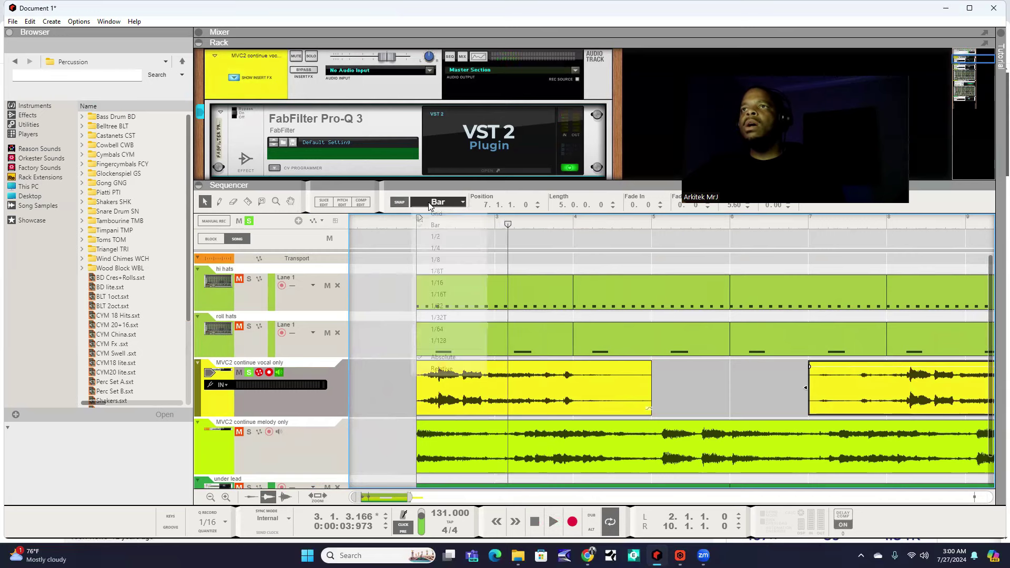
{"action": "left_click", "coordinate": [437, 284]}
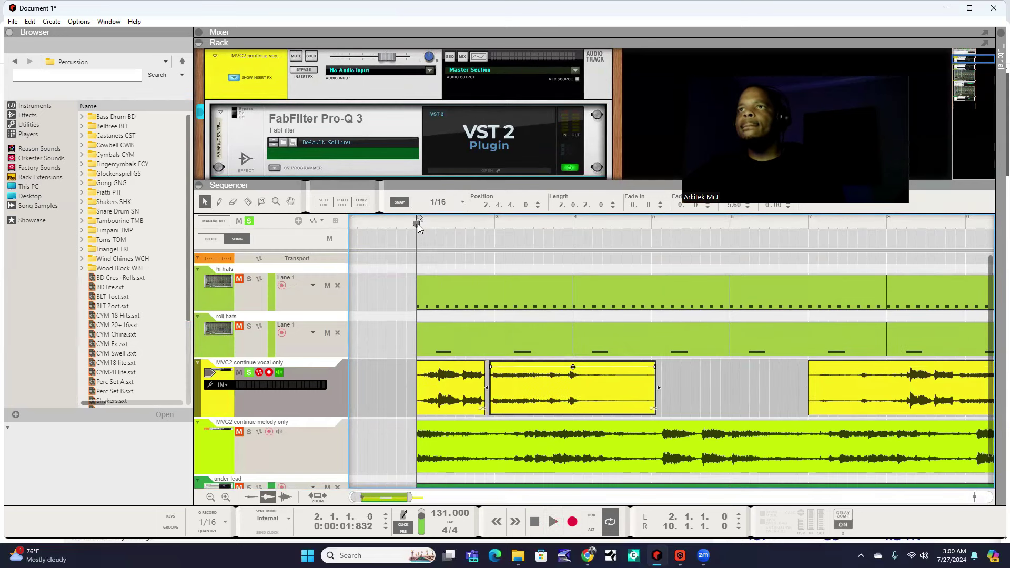
{"action": "key", "text": "space"}
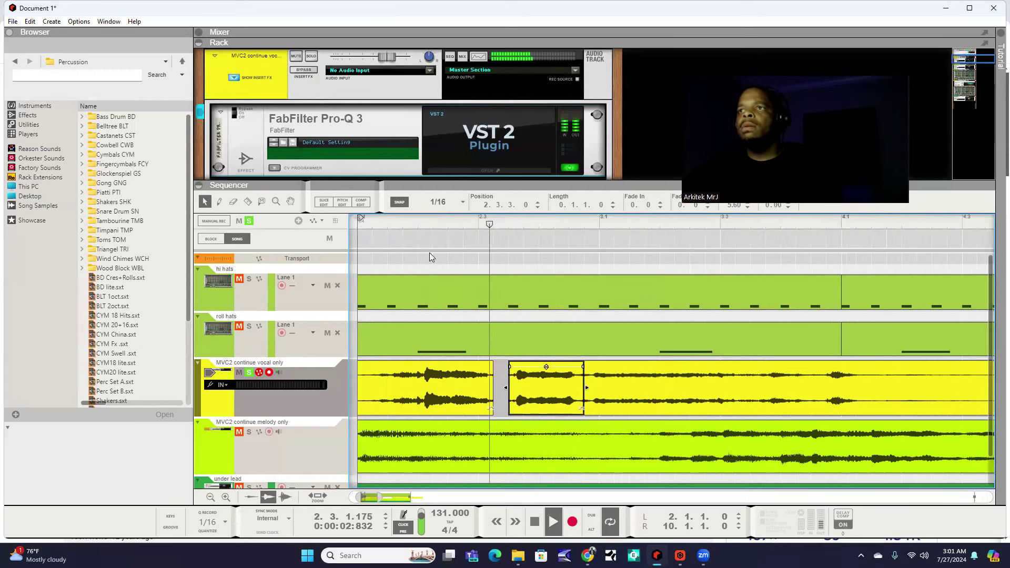
{"action": "scroll", "coordinate": [644, 351], "scroll_direction": "down", "scroll_amount": 10}
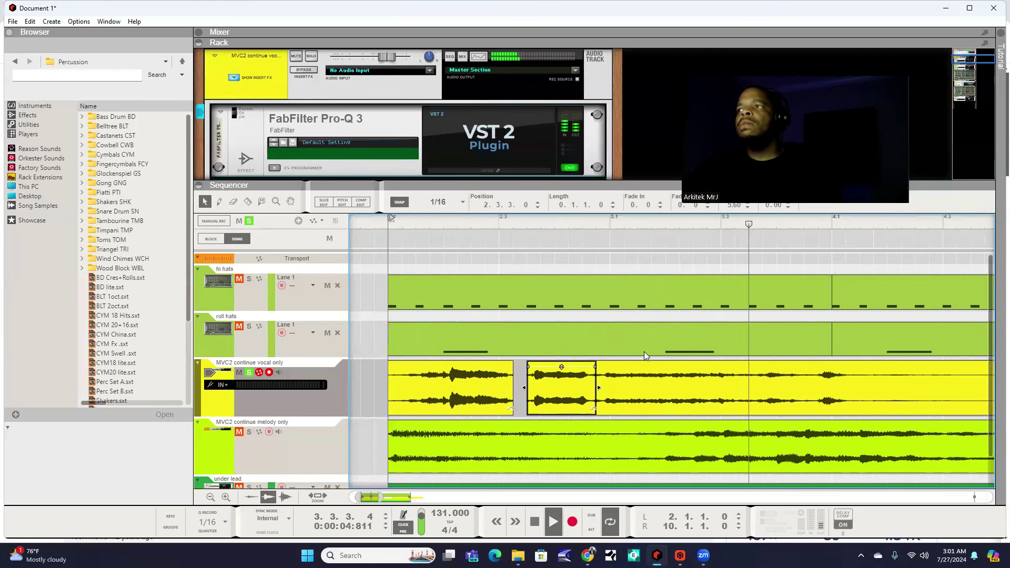
{"action": "key", "text": "space"}
Join the chopped vocal pieces into one clip, fill bars 2 to 10 with the phrase, and play it from bar 2
{"action": "left_click_drag", "start_coordinate": [641, 396], "coordinate": [426, 400]}
{"action": "right_click", "coordinate": [426, 400]}
{"action": "left_click", "coordinate": [463, 241]}
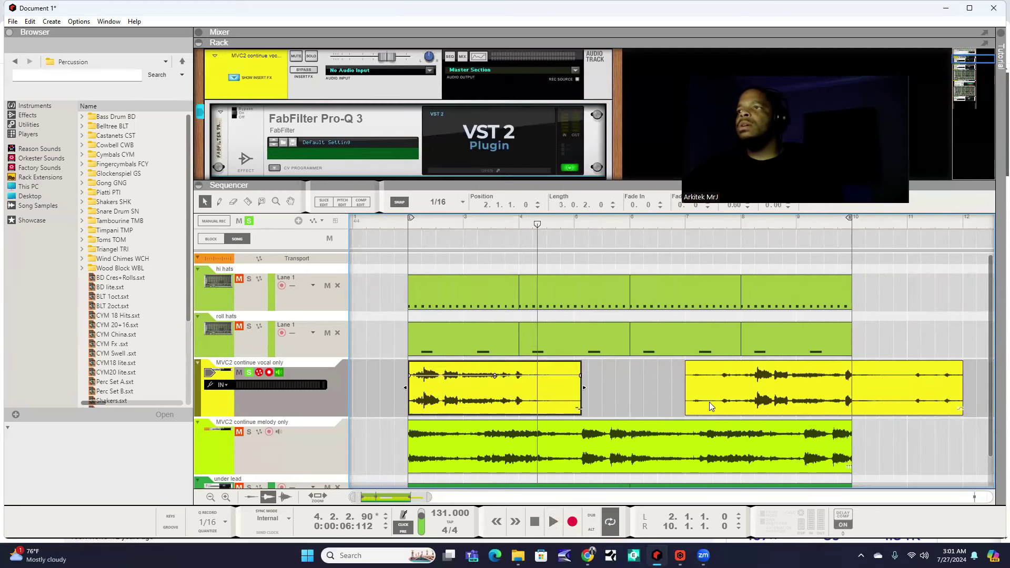
{"action": "left_click", "coordinate": [408, 223]}
{"action": "key", "text": "space"}
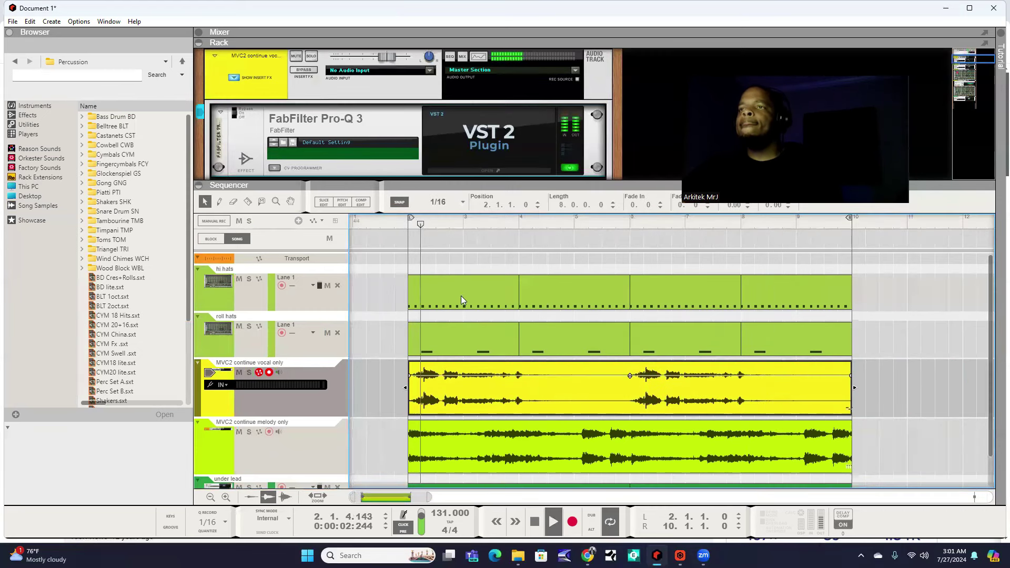
Choose the Razor tool and set the snap to Bar
{"action": "scroll", "coordinate": [473, 331], "scroll_direction": "down", "scroll_amount": 5}
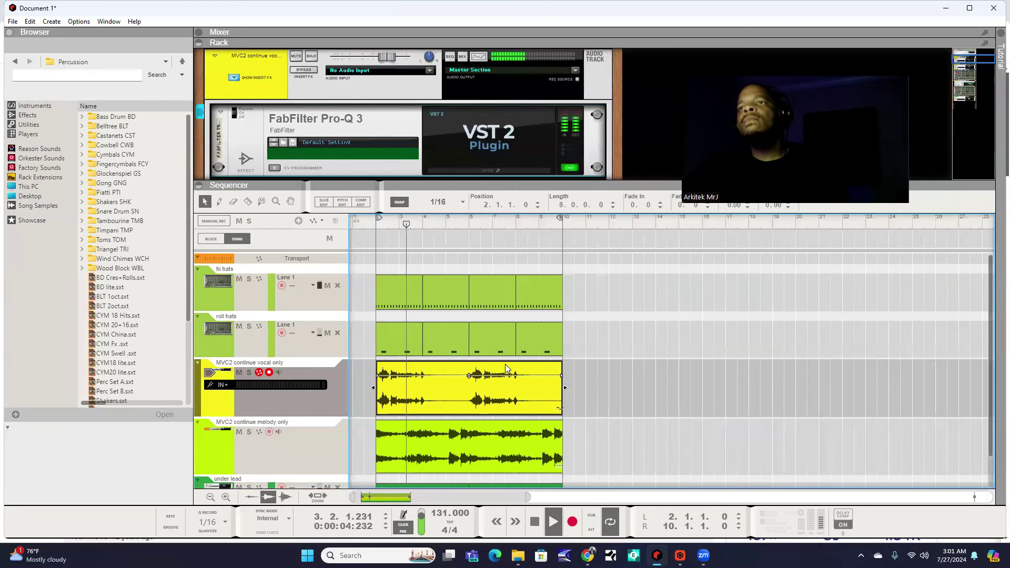
{"action": "left_click", "coordinate": [247, 201]}
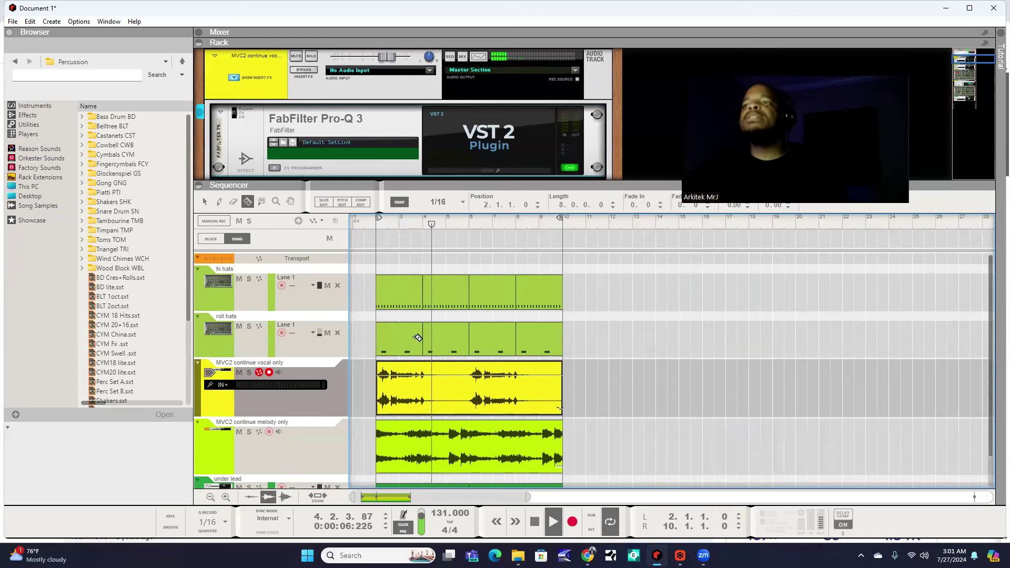
{"action": "left_click", "coordinate": [438, 201]}
{"action": "left_click", "coordinate": [436, 225]}
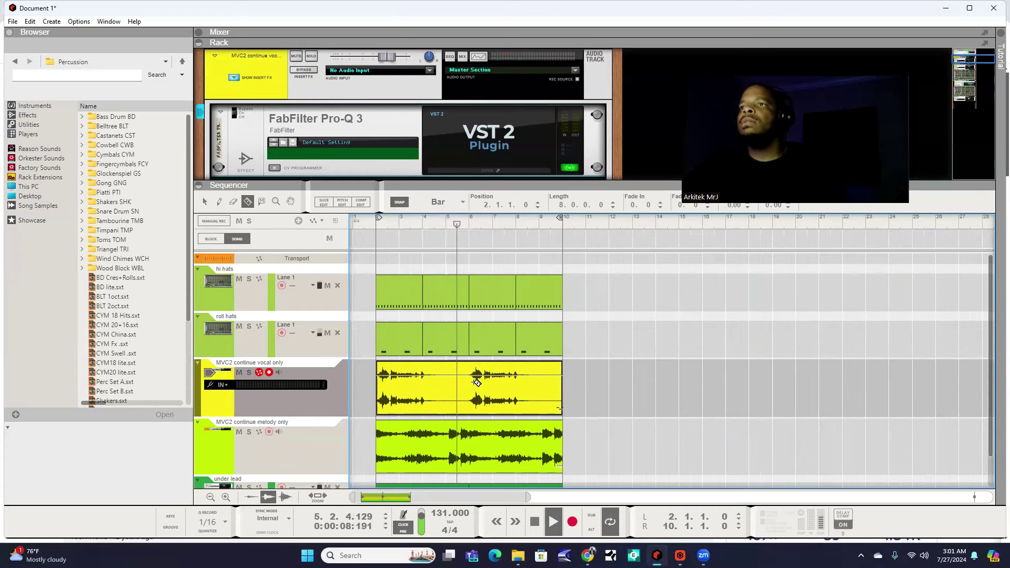
Add a Redrum Drum Computer below the under lead Kontakt 7 in the rack
{"action": "scroll", "coordinate": [403, 256], "scroll_direction": "down", "scroll_amount": 10}
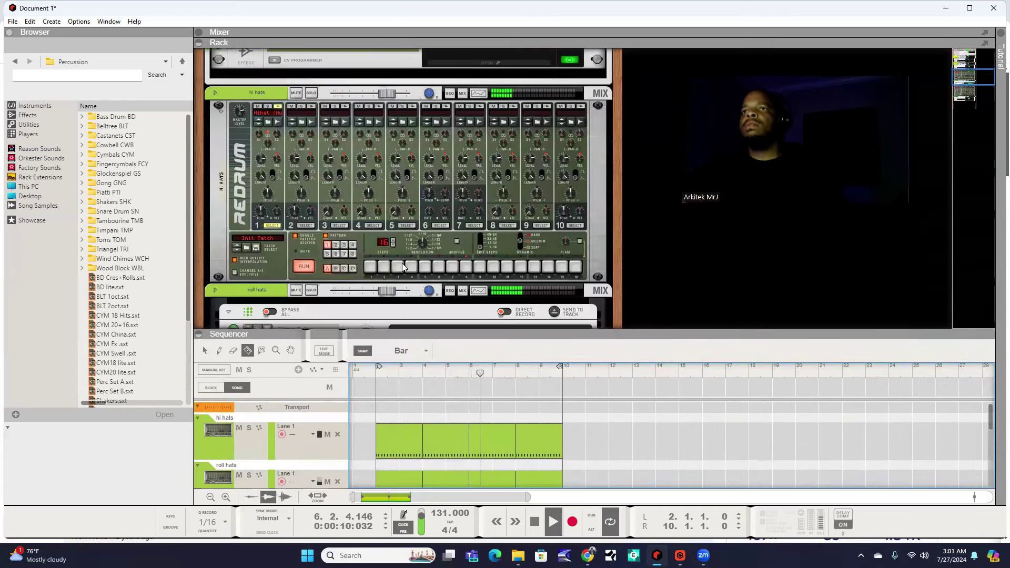
{"action": "left_click", "coordinate": [402, 260]}
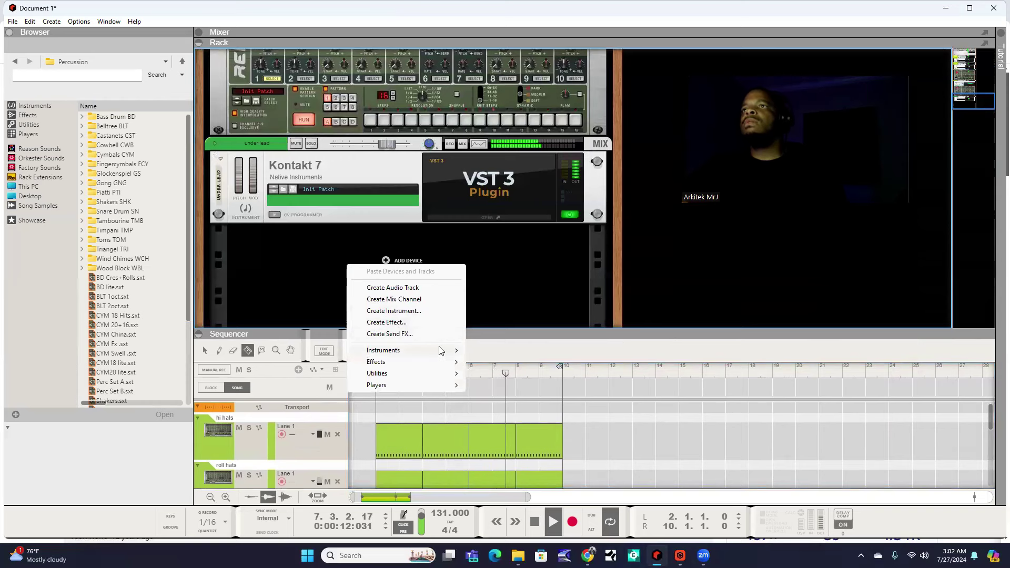
{"action": "mouse_move", "coordinate": [441, 350]}
{"action": "mouse_move", "coordinate": [539, 90]}
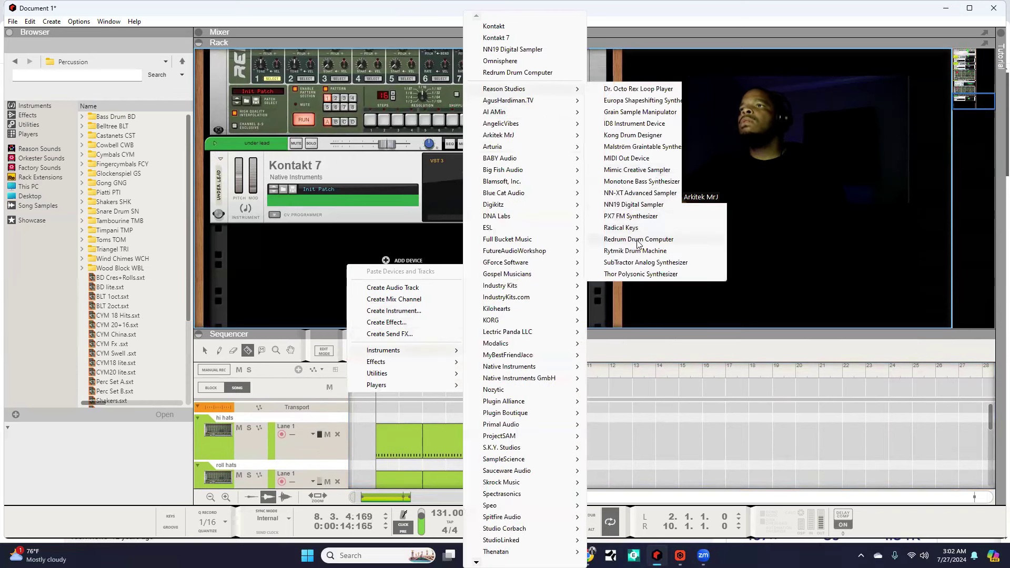
{"action": "left_click", "coordinate": [638, 239]}
Browse the Normal snare samples for the new Redrum's first drum channel and audition several of them
{"action": "left_click", "coordinate": [268, 168]}
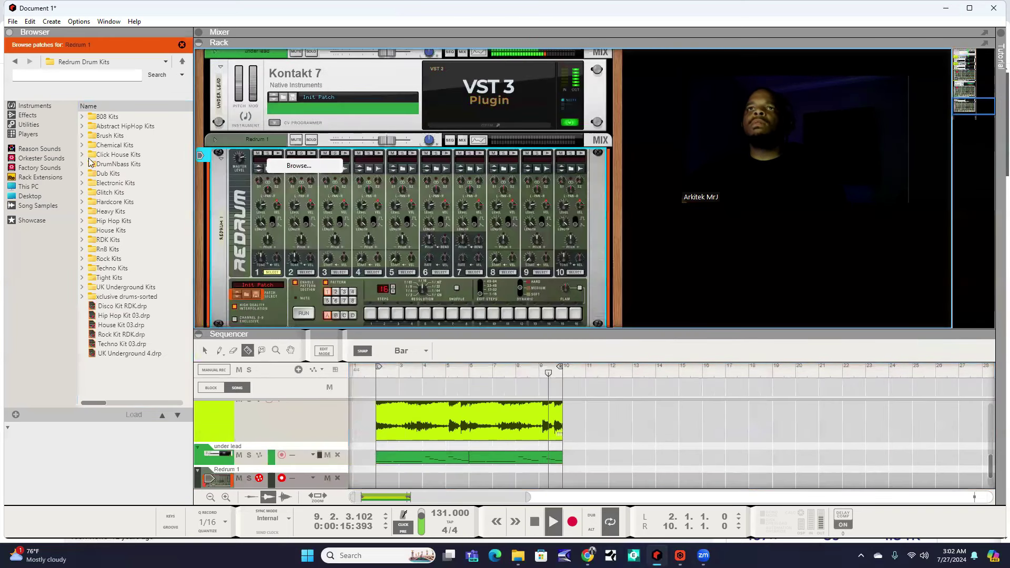
{"action": "left_click", "coordinate": [179, 64]}
{"action": "double_click", "coordinate": [131, 128]}
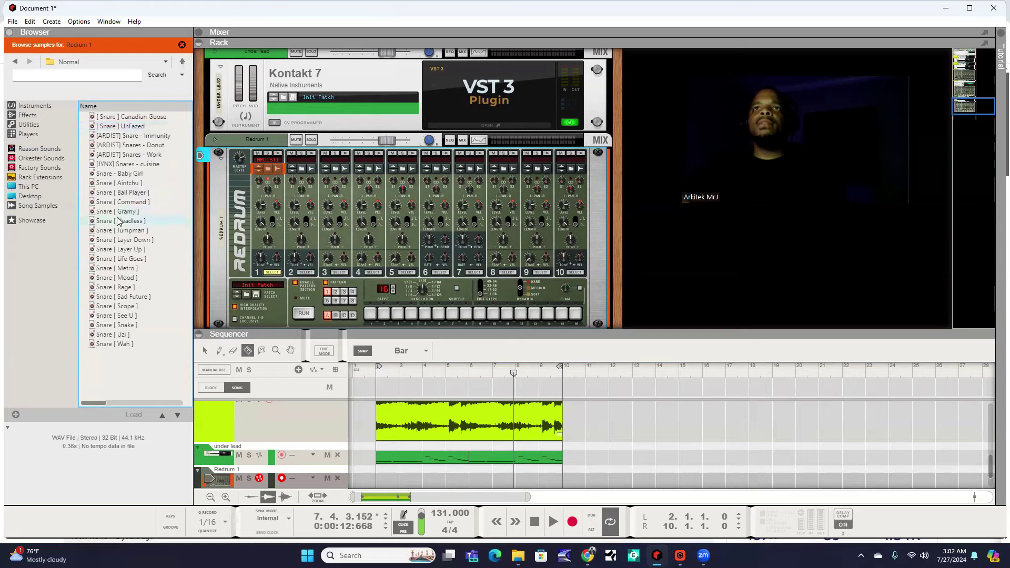
{"action": "left_click", "coordinate": [121, 203]}
{"action": "left_click", "coordinate": [130, 184]}
Open the Normal clap samples and audition claps down the list for the Redrum's first drum channel
{"action": "left_click", "coordinate": [184, 66]}
{"action": "left_click", "coordinate": [184, 65]}
{"action": "double_click", "coordinate": [132, 127]}
{"action": "double_click", "coordinate": [131, 126]}
{"action": "left_click", "coordinate": [131, 174]}
{"action": "left_click", "coordinate": [133, 192]}
{"action": "left_click", "coordinate": [133, 211]}
{"action": "left_click", "coordinate": [131, 230]}
{"action": "left_click", "coordinate": [132, 240]}
{"action": "left_click", "coordinate": [133, 259]}
{"action": "left_click", "coordinate": [134, 268]}
{"action": "left_click", "coordinate": [136, 287]}
{"action": "left_click", "coordinate": [136, 296]}
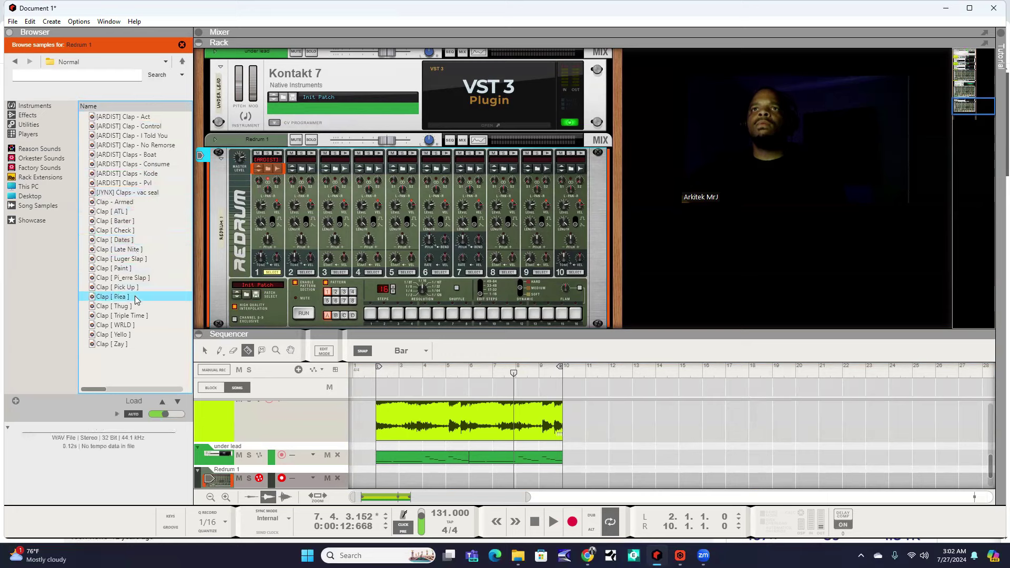
Record a snare pattern from bar 2 on the snare track with the panini (snare) sample
{"action": "left_click", "coordinate": [572, 520]}
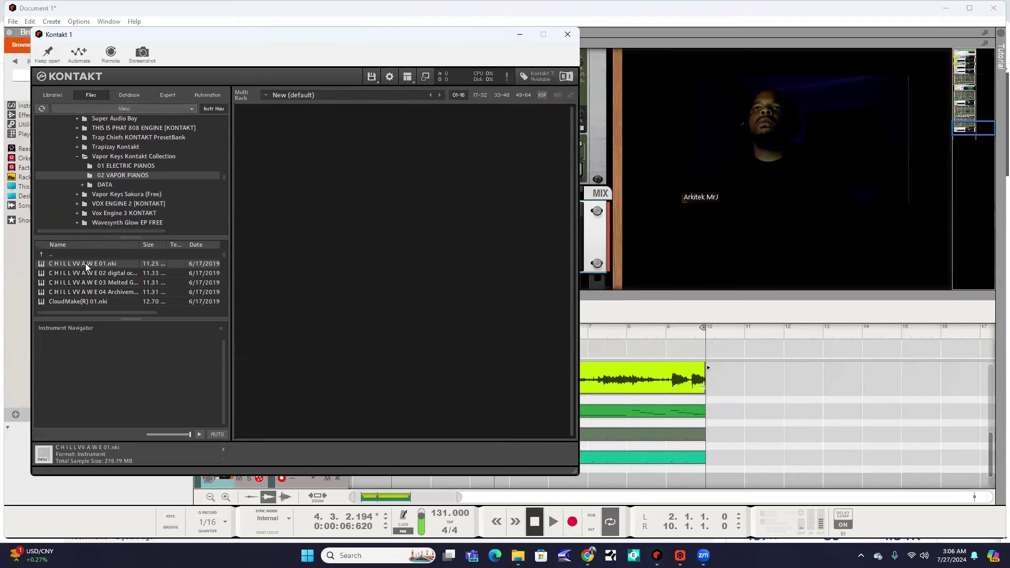
Load C H I L L V V A W E 01.nki from Vapor Keys' 02 VAPOR PIANOS in Kontakt and lower its release
{"action": "double_click", "coordinate": [85, 263]}
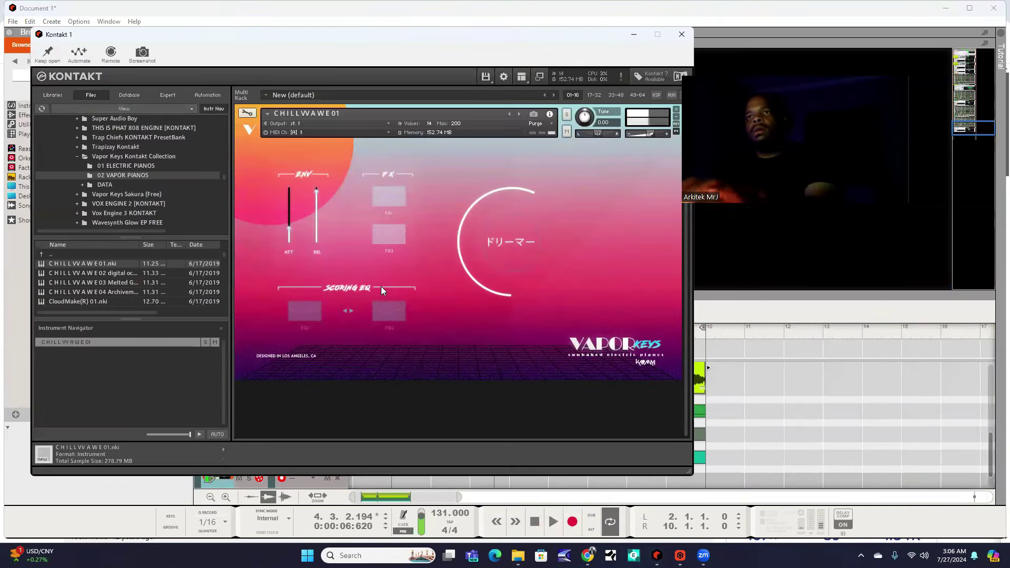
{"action": "left_click_drag", "start_coordinate": [316, 191], "coordinate": [319, 219]}
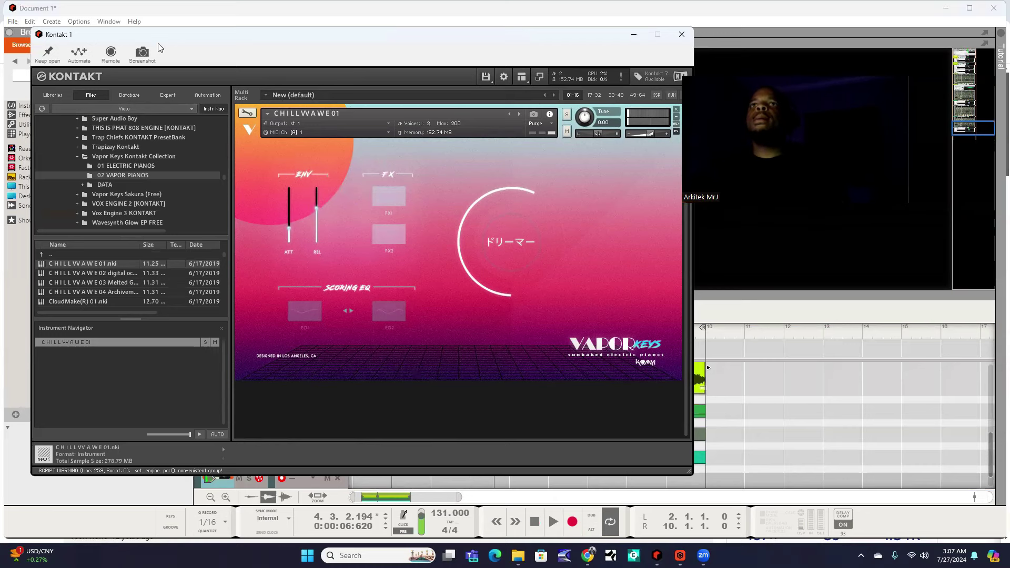
Close the Kontakt window and record a keys part from bar 2 on the Kontakt 1 track
{"action": "left_click_drag", "start_coordinate": [155, 54], "coordinate": [129, 121]}
{"action": "left_click", "coordinate": [663, 108]}
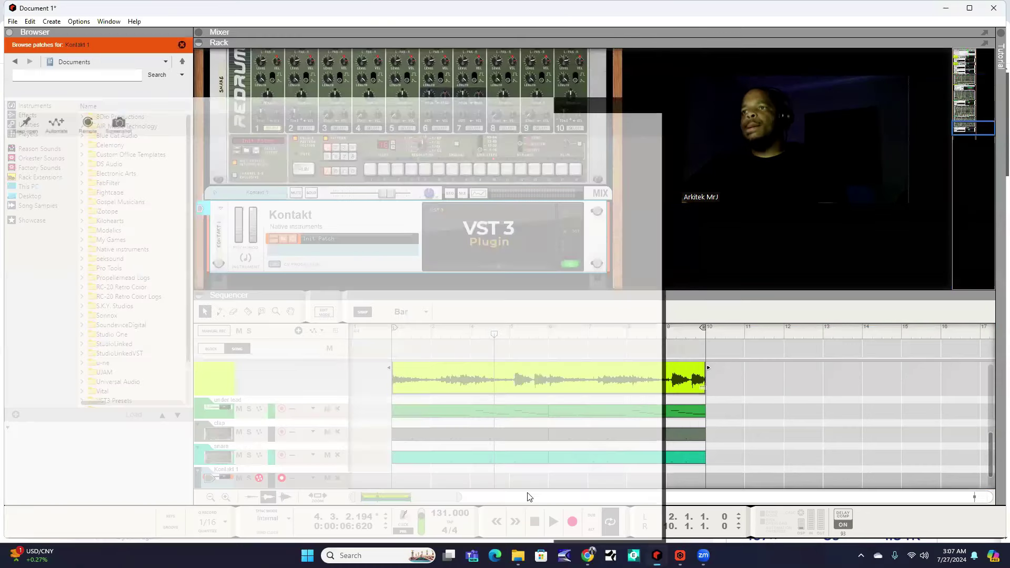
{"action": "left_click", "coordinate": [528, 522]}
{"action": "left_click", "coordinate": [572, 522]}
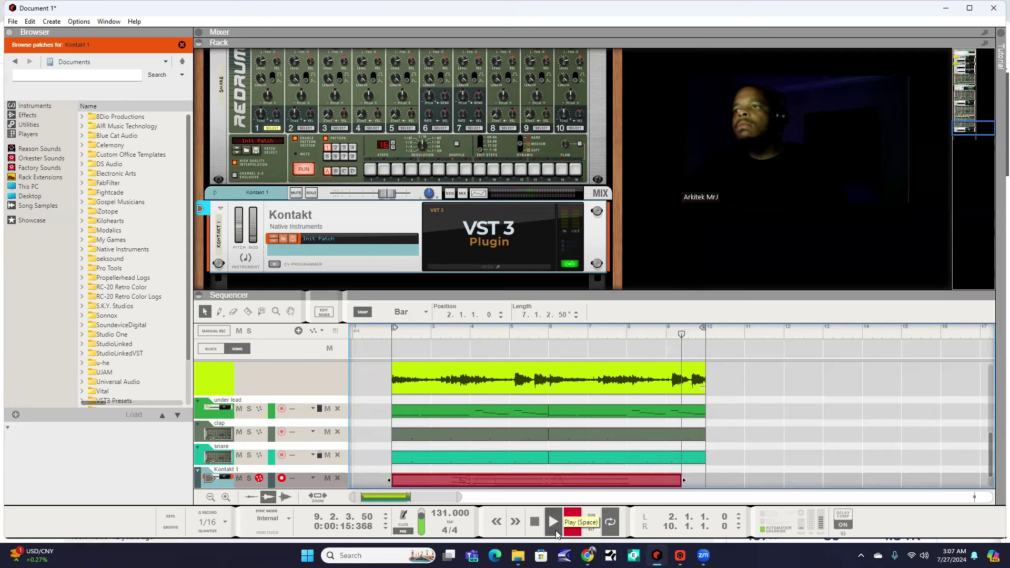
{"action": "left_click", "coordinate": [571, 521]}
{"action": "key", "text": "space"}
Play through the recorded Kontakt 1 clip in the note editor and check its notes up to bar 10
{"action": "double_click", "coordinate": [563, 480]}
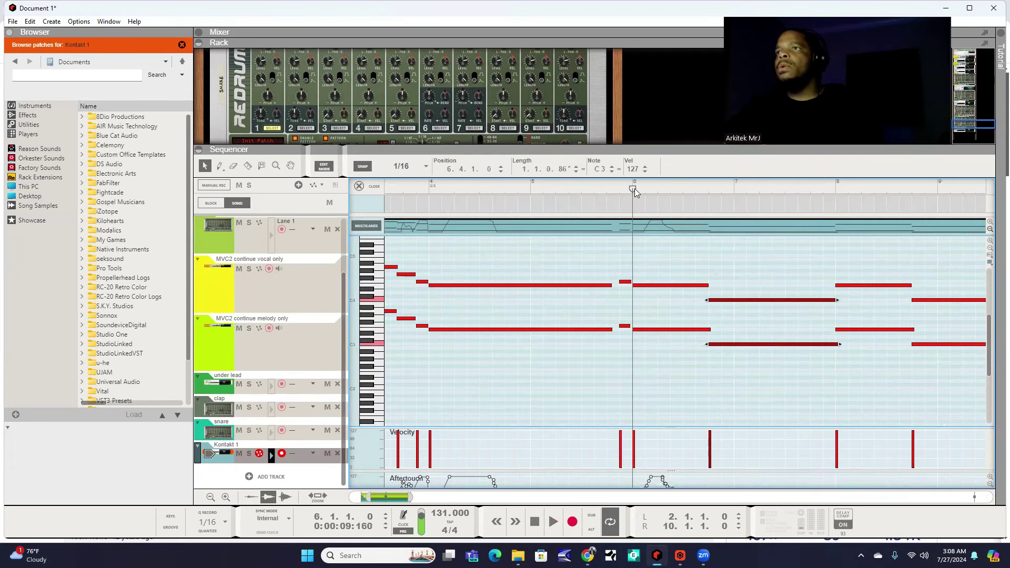
{"action": "key", "text": "space"}
{"action": "left_click_drag", "start_coordinate": [394, 498], "coordinate": [414, 497]}
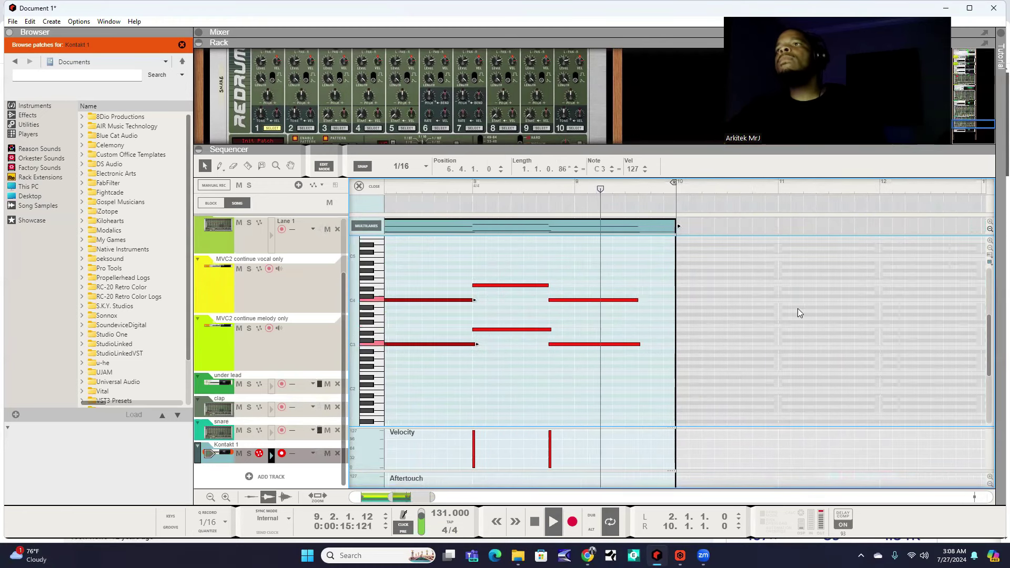
{"action": "left_click_drag", "start_coordinate": [647, 279], "coordinate": [545, 386]}
{"action": "key", "text": "space"}
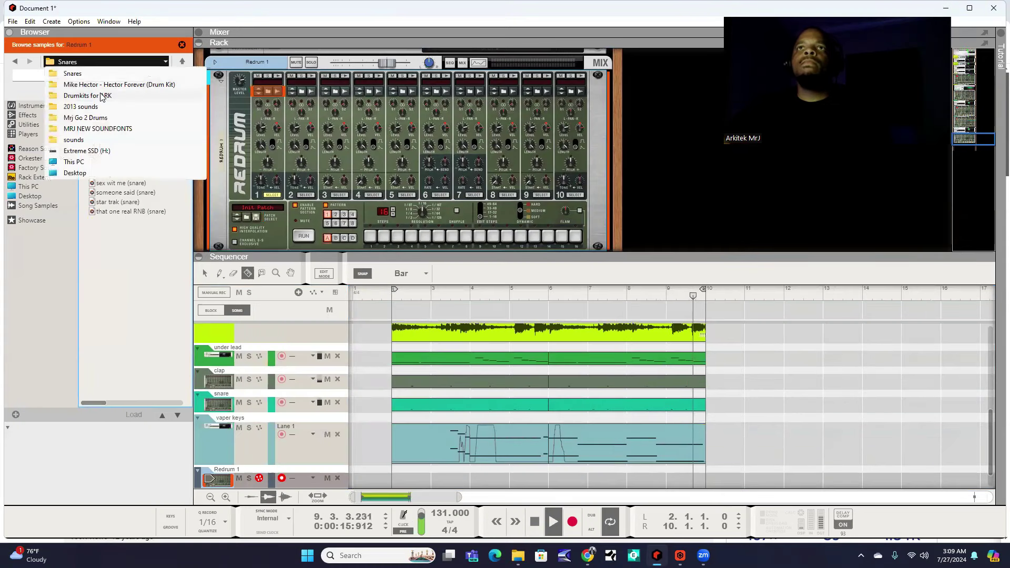
Load (kick) super punchy from the Mixed Berries drum kit's Kicks folder into Redrum 1 and rename its track kick
{"action": "left_click", "coordinate": [100, 80]}
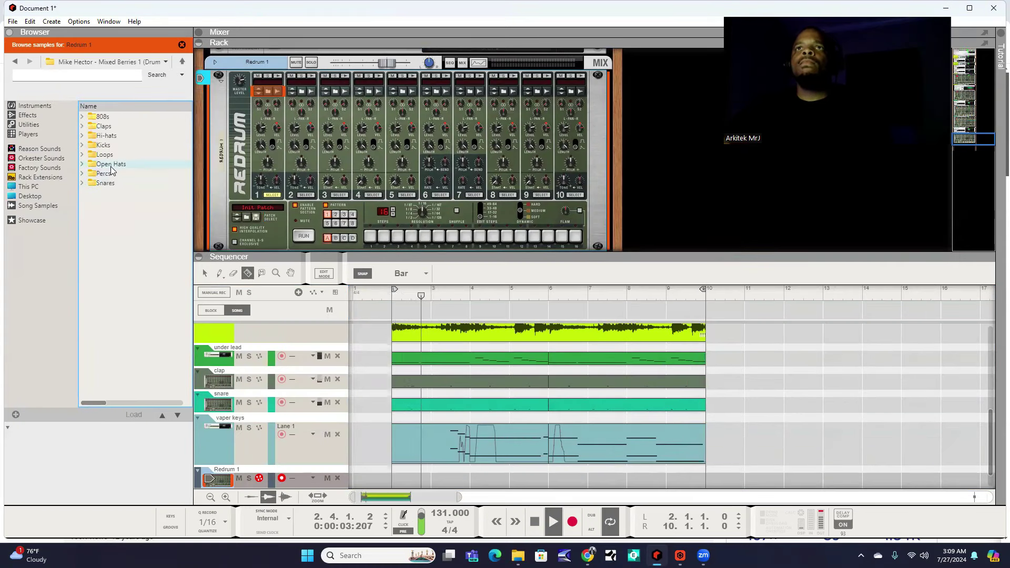
{"action": "double_click", "coordinate": [103, 146]}
{"action": "left_click", "coordinate": [126, 192]}
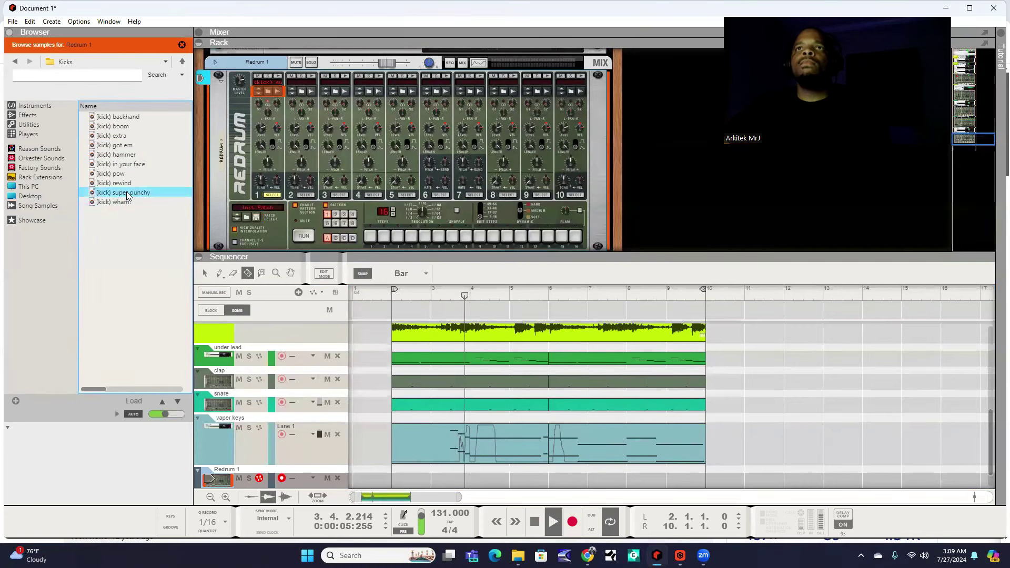
{"action": "left_click", "coordinate": [235, 472]}
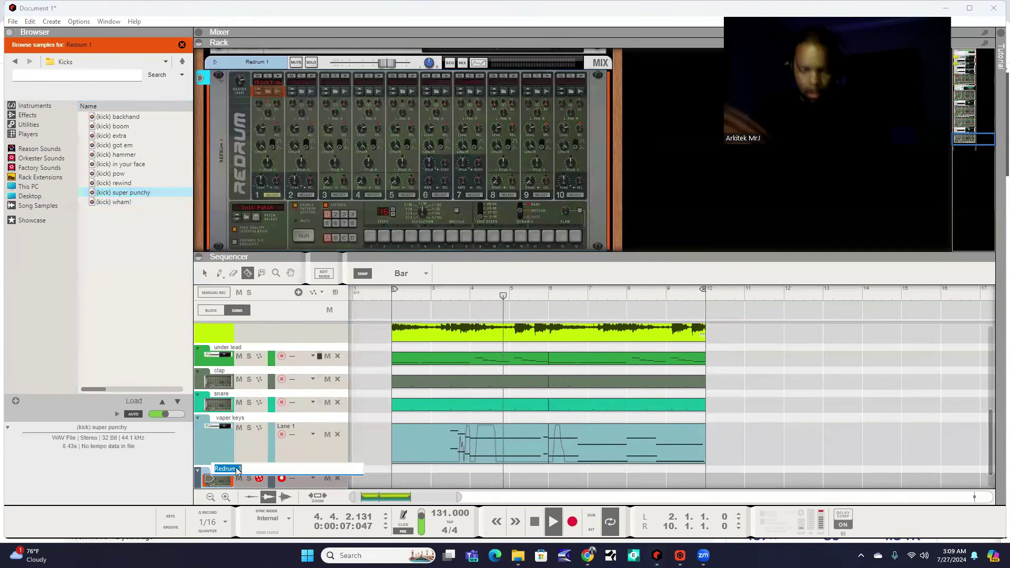
{"action": "double_click", "coordinate": [226, 469]}
{"action": "type", "text": "kick"}
{"action": "key", "text": "Return"}
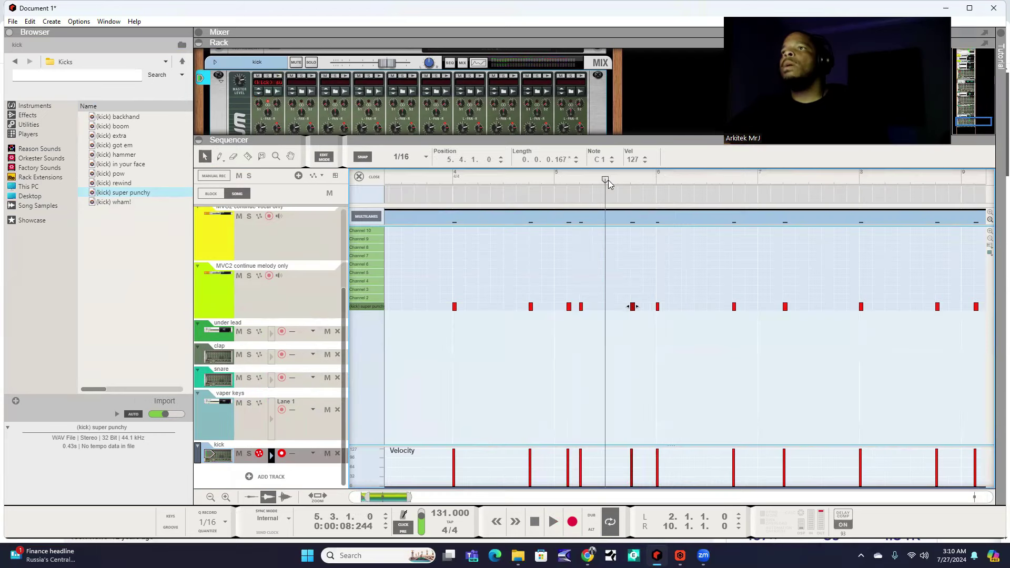
Review the kick pattern in the note editor and duplicate all tracks' clips to fill bars 10 to 18
{"action": "key", "text": "space"}
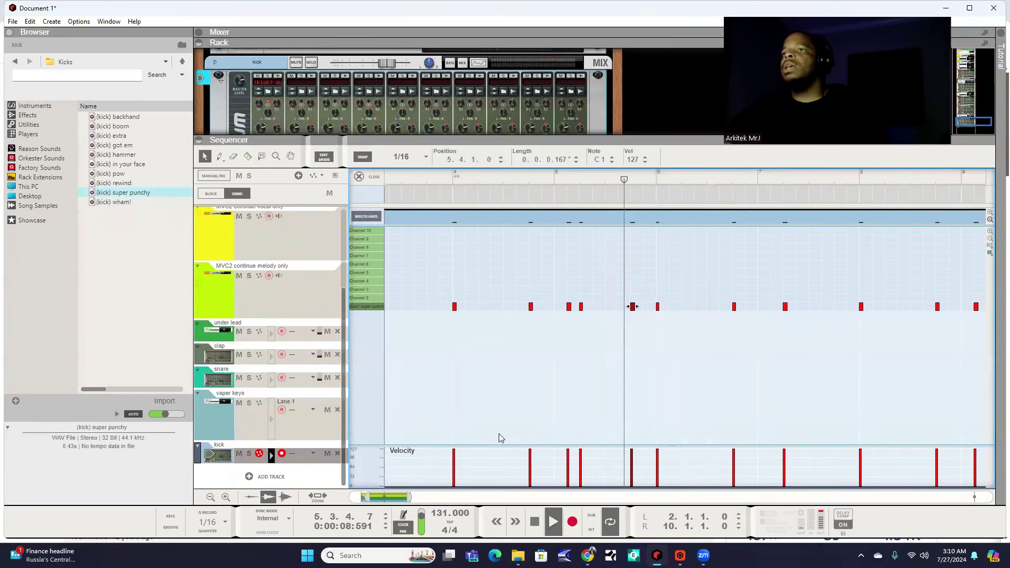
{"action": "left_click_drag", "start_coordinate": [396, 495], "coordinate": [408, 495]}
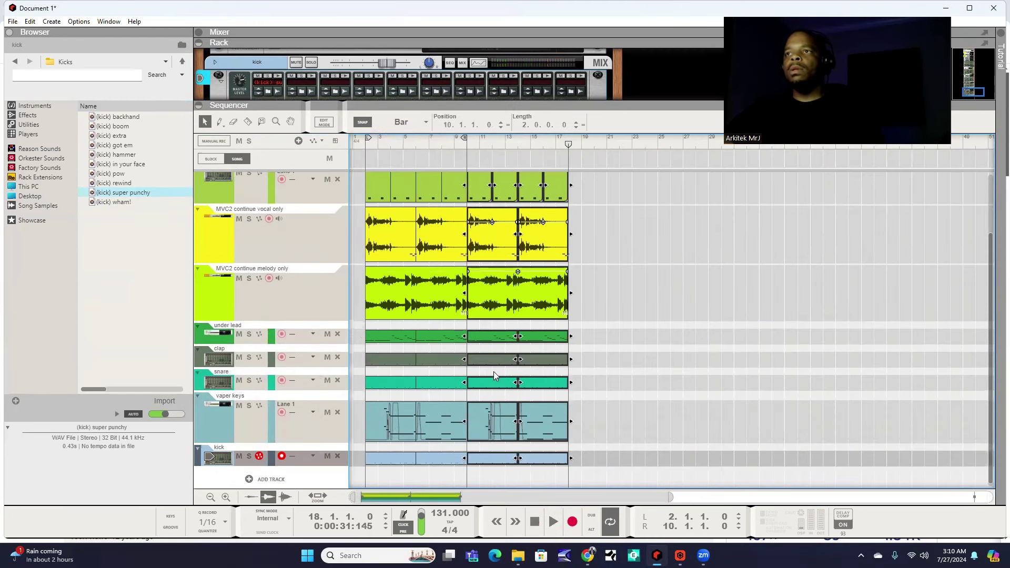
{"action": "left_click", "coordinate": [613, 396]}
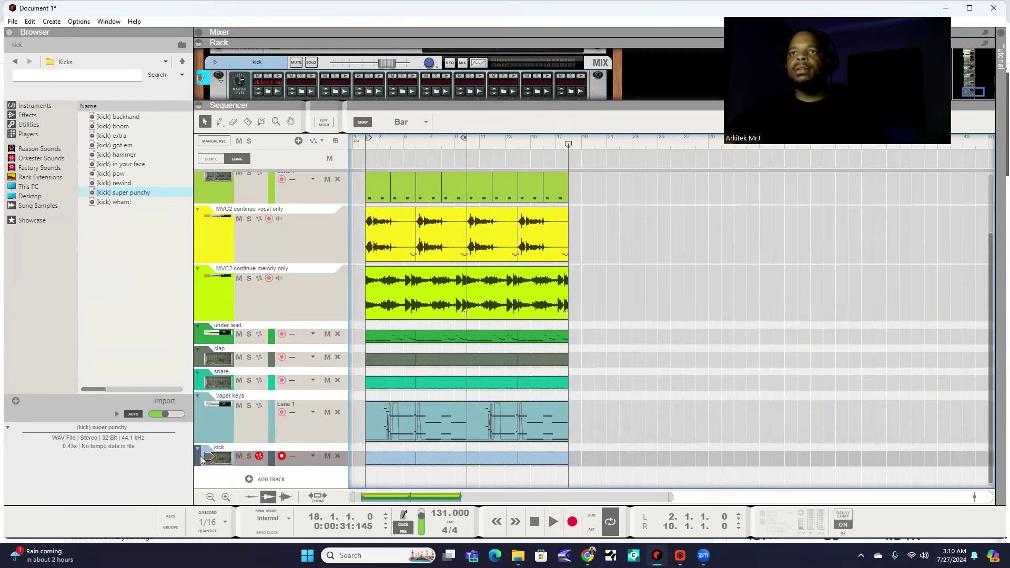
Reorder the tracks so kick, clap and snare sit above hi hats, and vaper keys sits above under lead
{"action": "left_click_drag", "start_coordinate": [201, 459], "coordinate": [224, 192]}
{"action": "scroll", "coordinate": [353, 370], "scroll_direction": "down", "scroll_amount": 3}
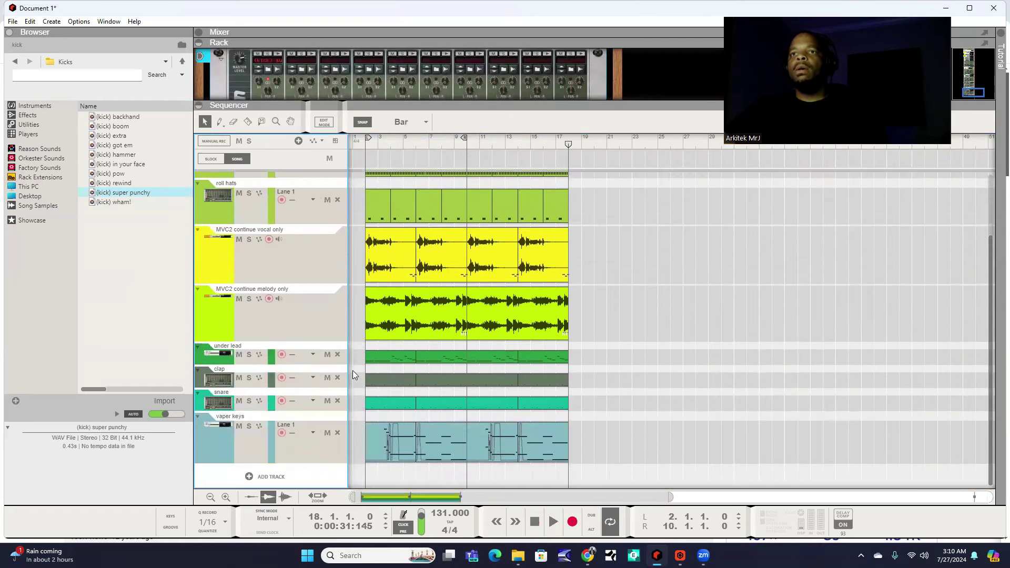
{"action": "left_click", "coordinate": [254, 410]}
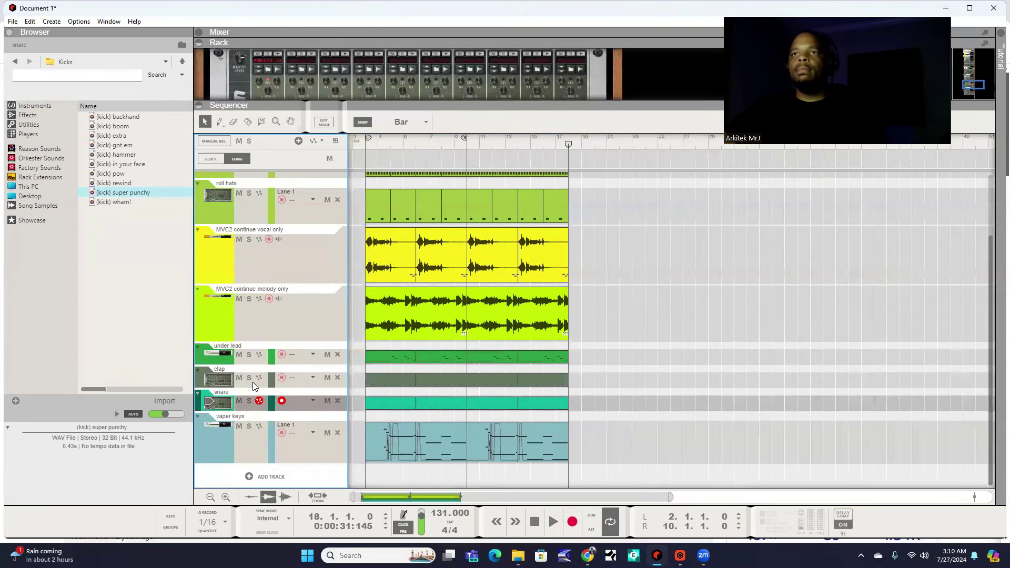
{"action": "left_click", "coordinate": [252, 384], "text": "shift"}
{"action": "left_click_drag", "start_coordinate": [199, 379], "coordinate": [244, 179]}
{"action": "left_click_drag", "start_coordinate": [199, 442], "coordinate": [211, 398]}
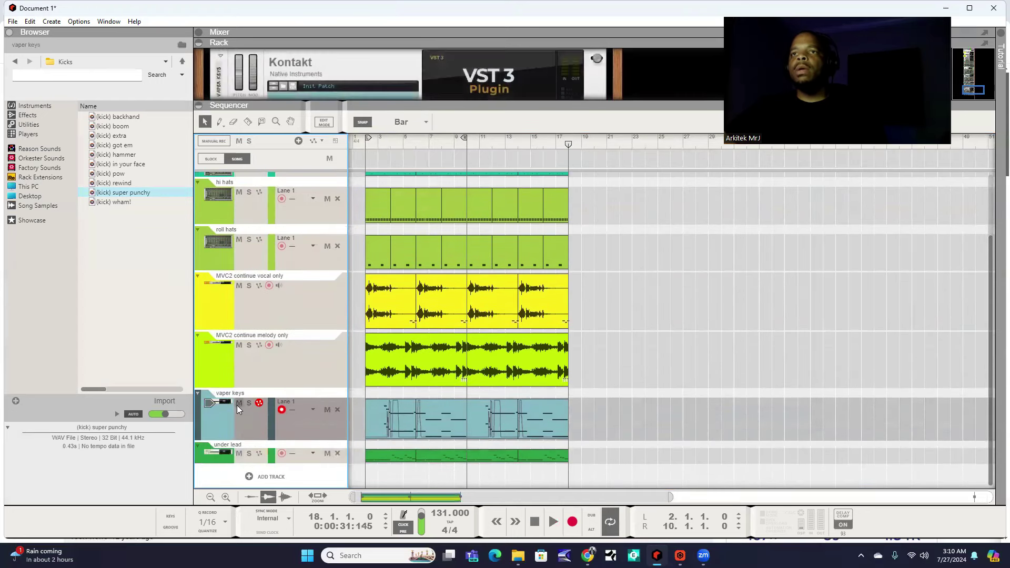
Play the song, unmute the vaper keys track and mute the under lead track
{"action": "key", "text": "space"}
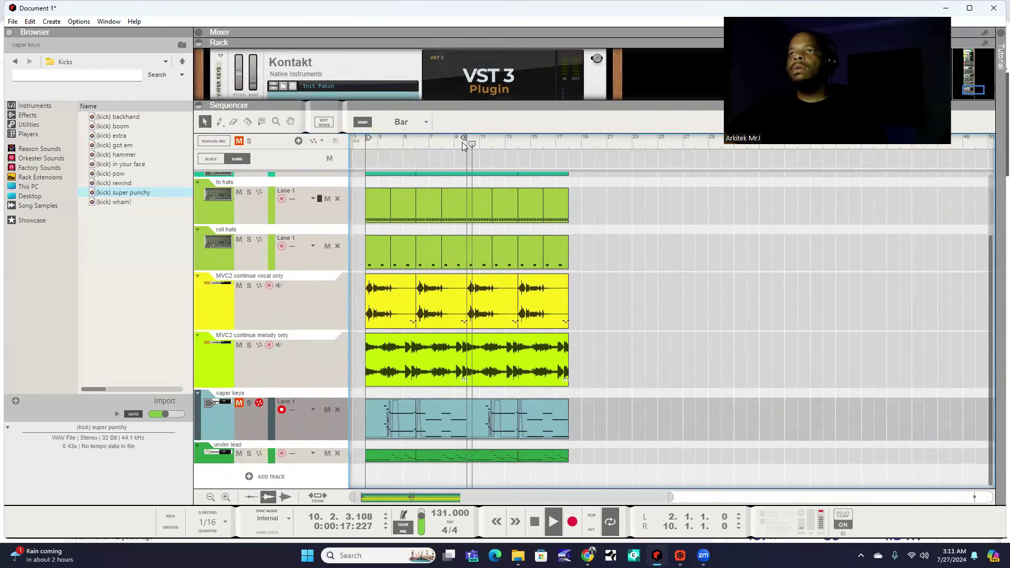
{"action": "left_click", "coordinate": [238, 403]}
{"action": "left_click", "coordinate": [239, 453]}
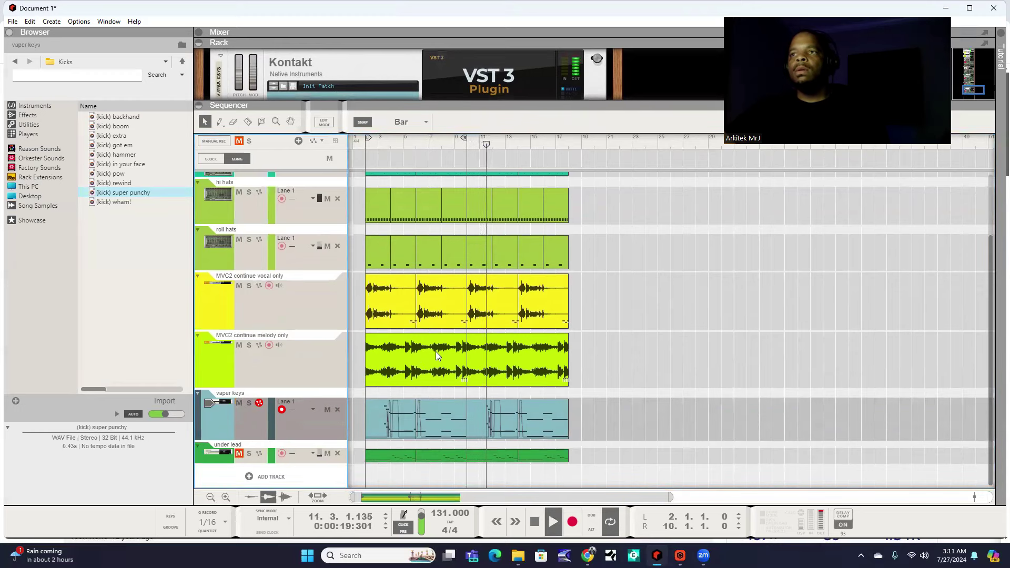
Add a Kontakt instrument below the kick Redrum and load Domination.nki from the 808 Bloodline library's 808s folder
{"action": "left_click_drag", "start_coordinate": [489, 108], "coordinate": [489, 278]}
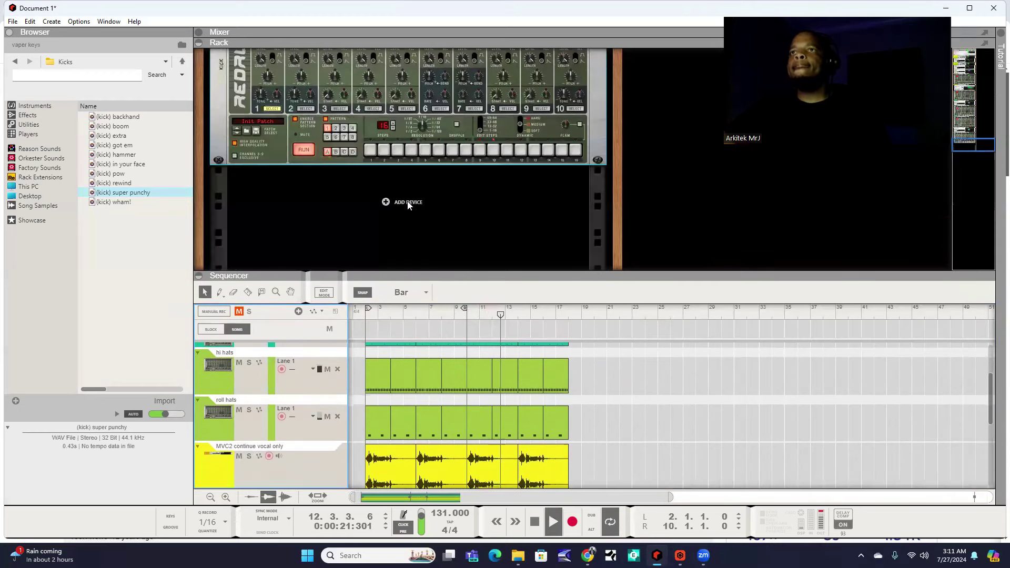
{"action": "right_click", "coordinate": [323, 211]}
{"action": "mouse_move", "coordinate": [397, 298]}
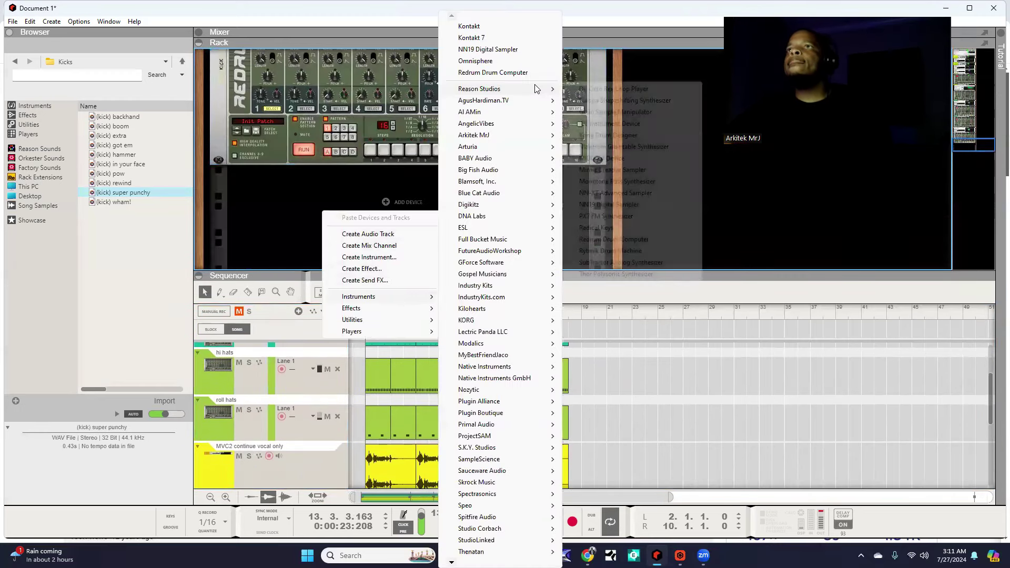
{"action": "left_click", "coordinate": [496, 27]}
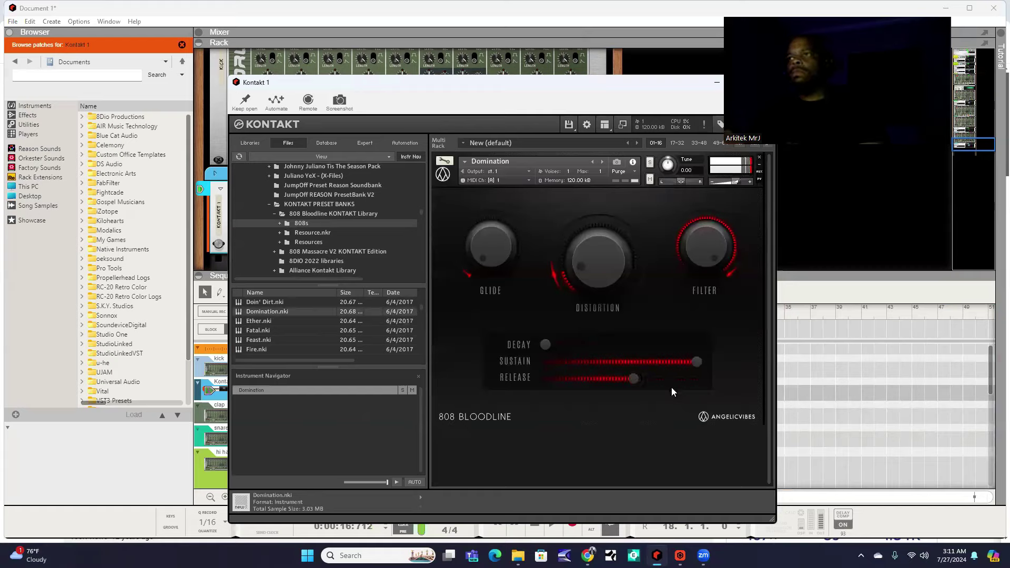
Lower the release of the Domination 808 patch and close its Kontakt window
{"action": "left_click_drag", "start_coordinate": [633, 379], "coordinate": [637, 389]}
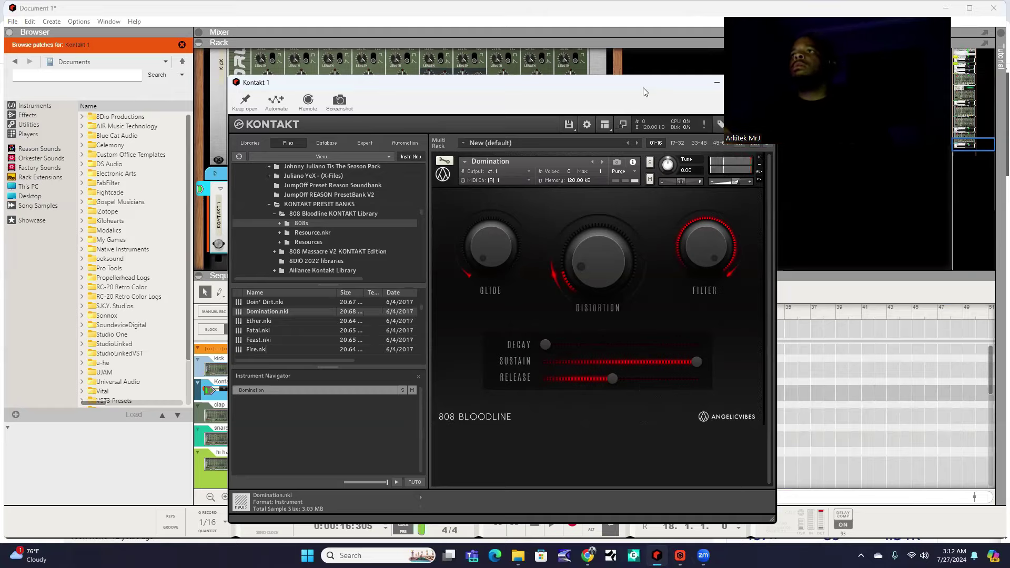
{"action": "left_click_drag", "start_coordinate": [645, 92], "coordinate": [615, 83]}
{"action": "left_click", "coordinate": [683, 85]}
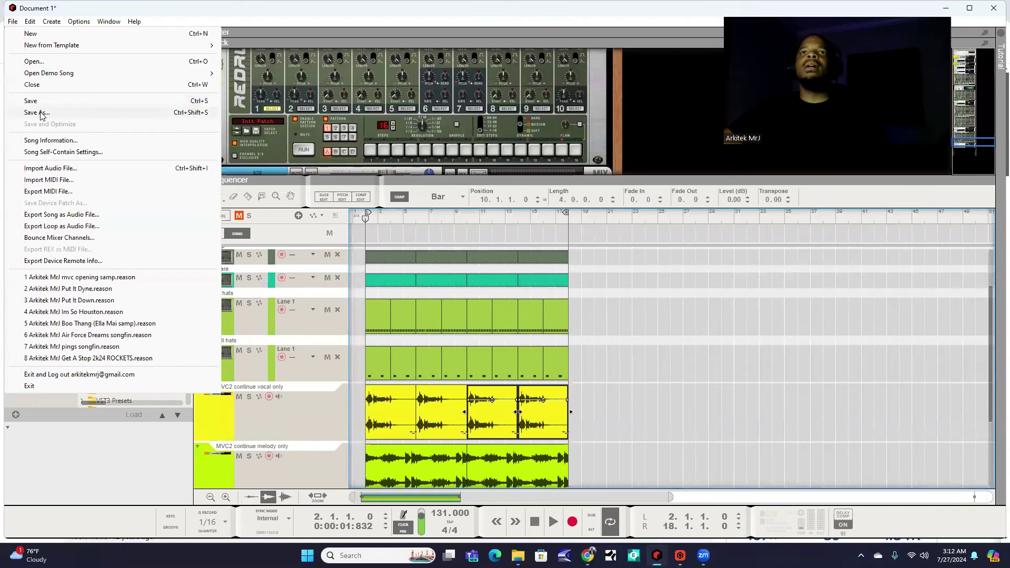
Save the song in the Reason 9 sessions studio folder under the artist name followed by MVC2 Continue 2k24
{"action": "left_click", "coordinate": [66, 117]}
{"action": "type", "text": "Arkitek MrJ MV"}
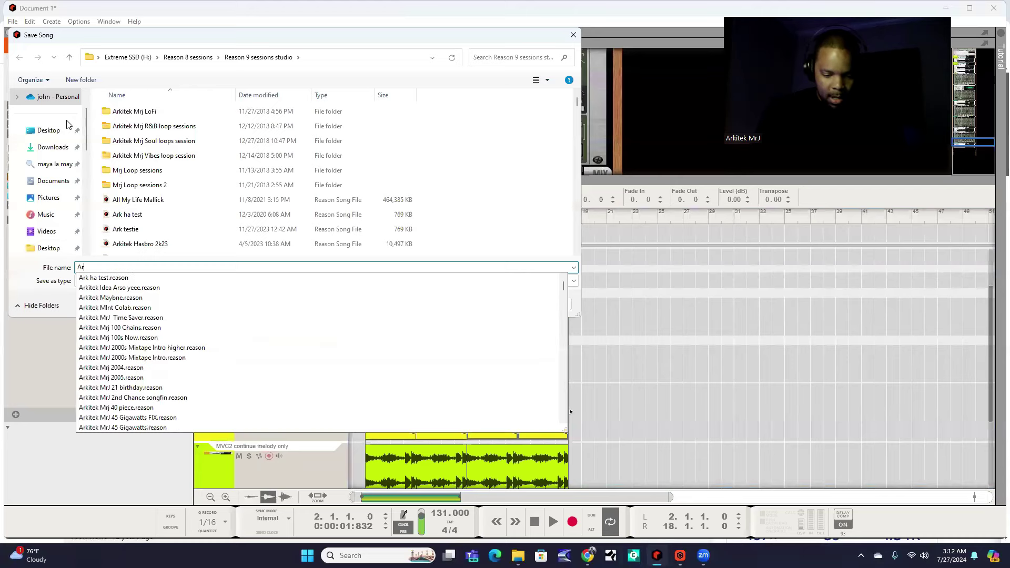
{"action": "type", "text": "C2 Continue"}
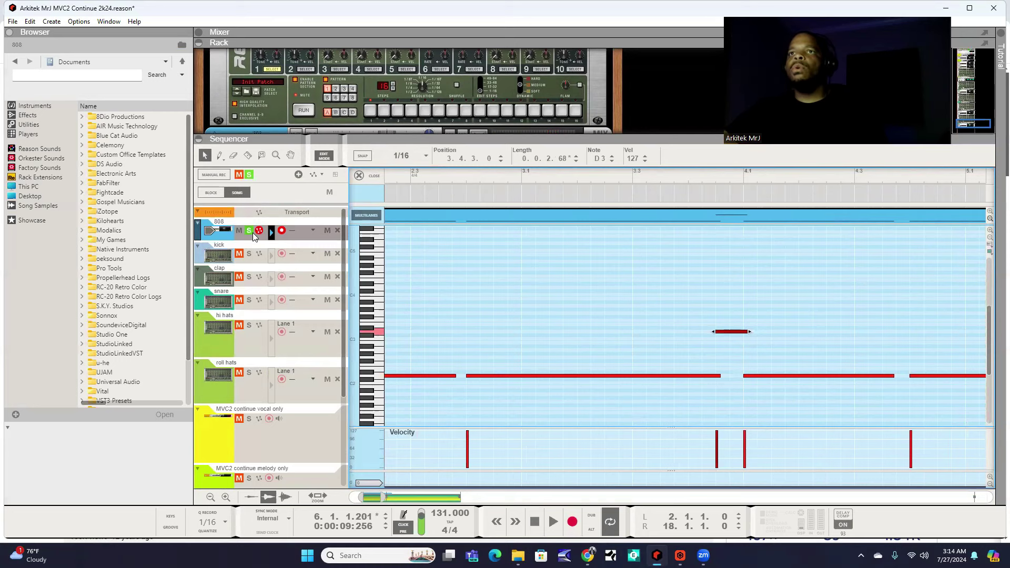
Clear the 808 track's solo, raise the Domination patch's glide during playback and close the Kontakt window
{"action": "left_click_drag", "start_coordinate": [249, 241], "coordinate": [251, 274]}
{"action": "double_click", "coordinate": [253, 255]}
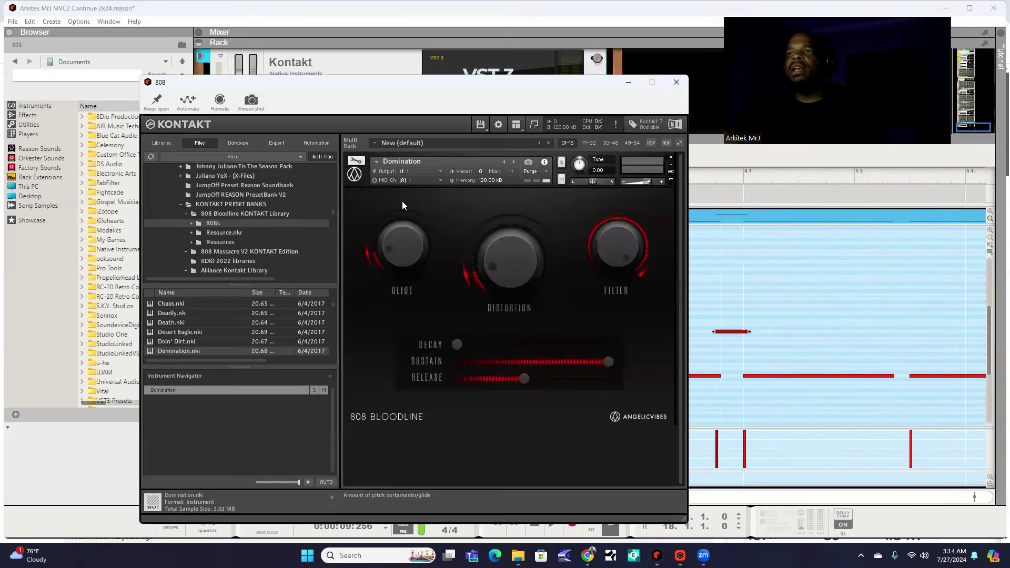
{"action": "left_click_drag", "start_coordinate": [544, 84], "coordinate": [278, 76]}
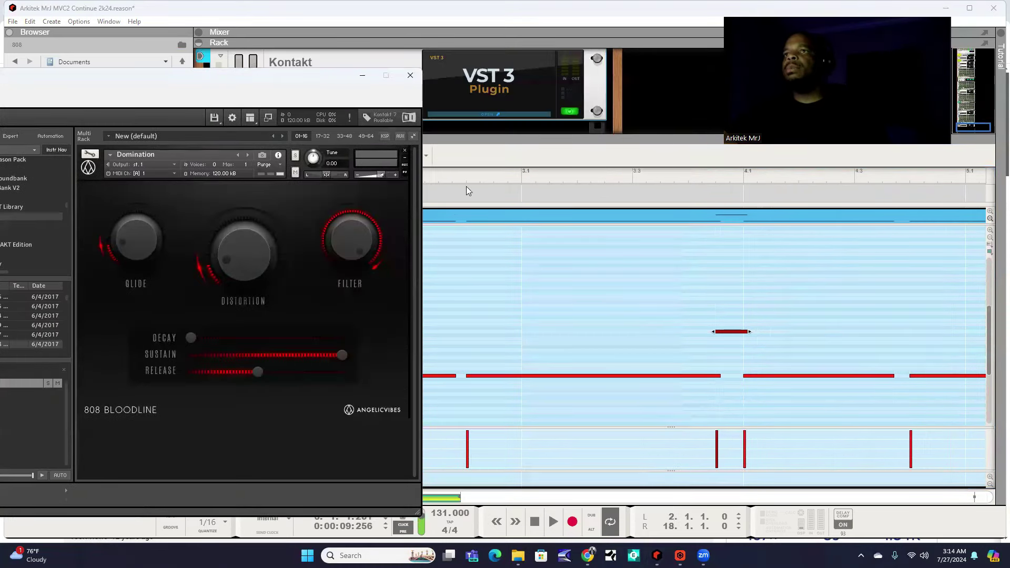
{"action": "key", "text": "space"}
{"action": "left_click_drag", "start_coordinate": [142, 240], "coordinate": [144, 214]}
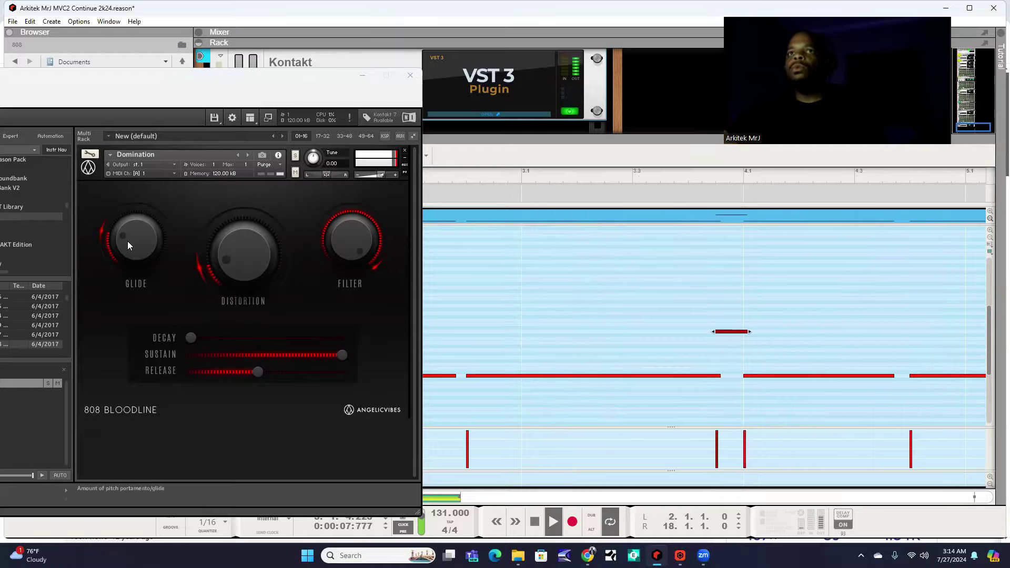
{"action": "left_click", "coordinate": [408, 77]}
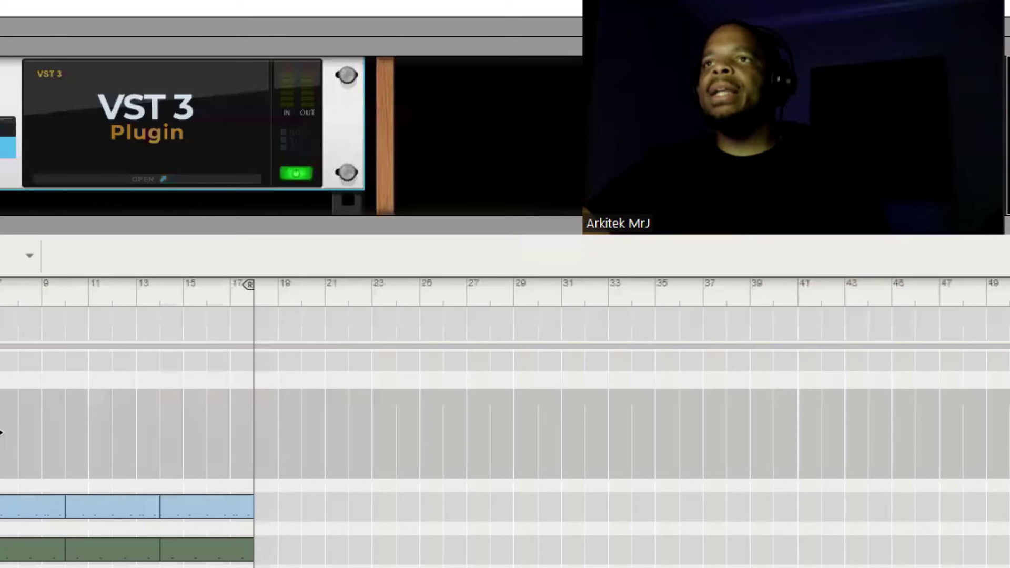
Repeat the four-bar 808 clip along its track up to bar 18 and play the song
{"action": "right_click", "coordinate": [0, 440]}
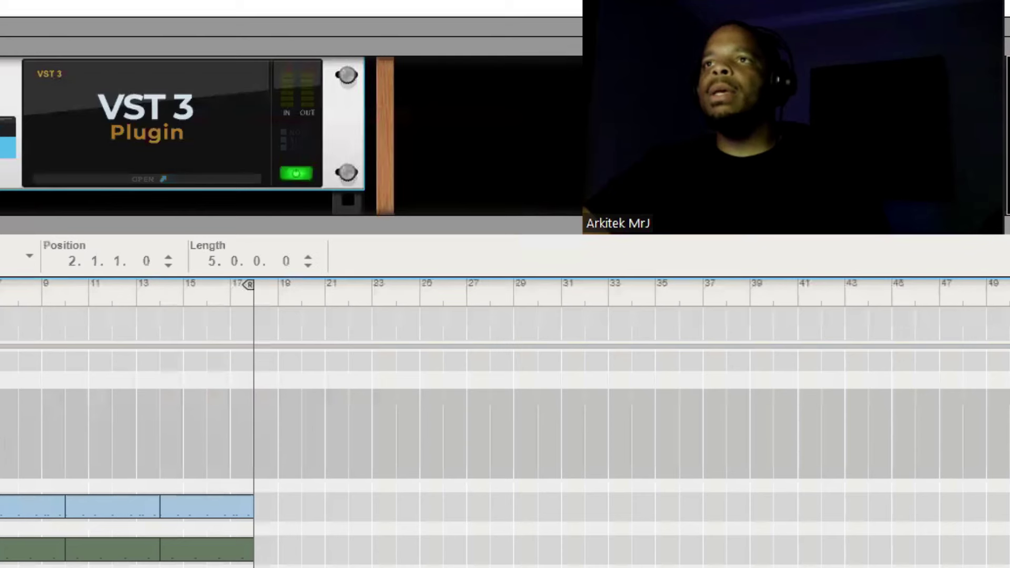
{"action": "left_click", "coordinate": [24, 469]}
{"action": "key", "text": "ctrl+v"}
{"action": "key", "text": "ctrl+v"}
{"action": "key", "text": "space"}
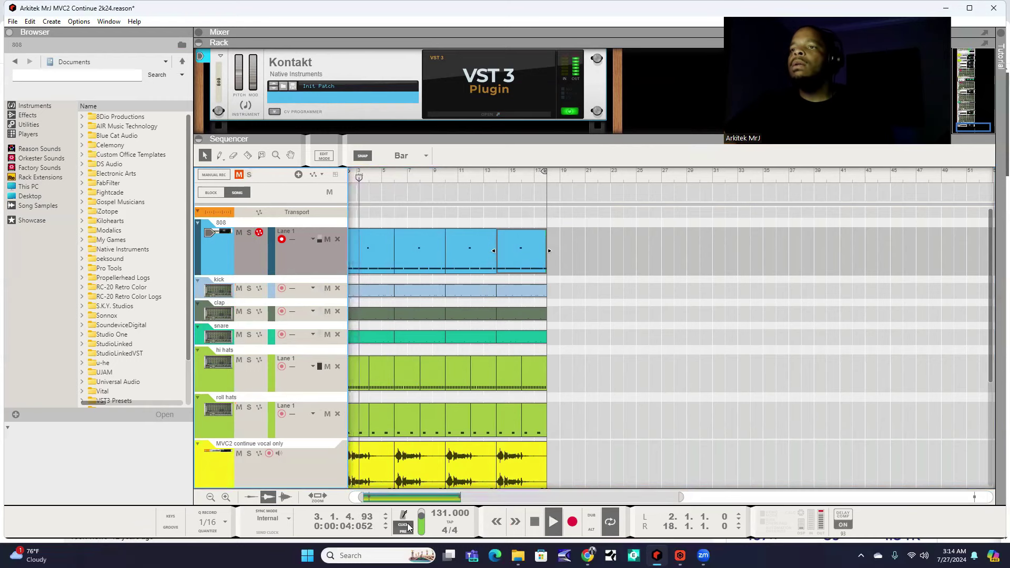
{"action": "left_click_drag", "start_coordinate": [500, 496], "coordinate": [488, 497]}
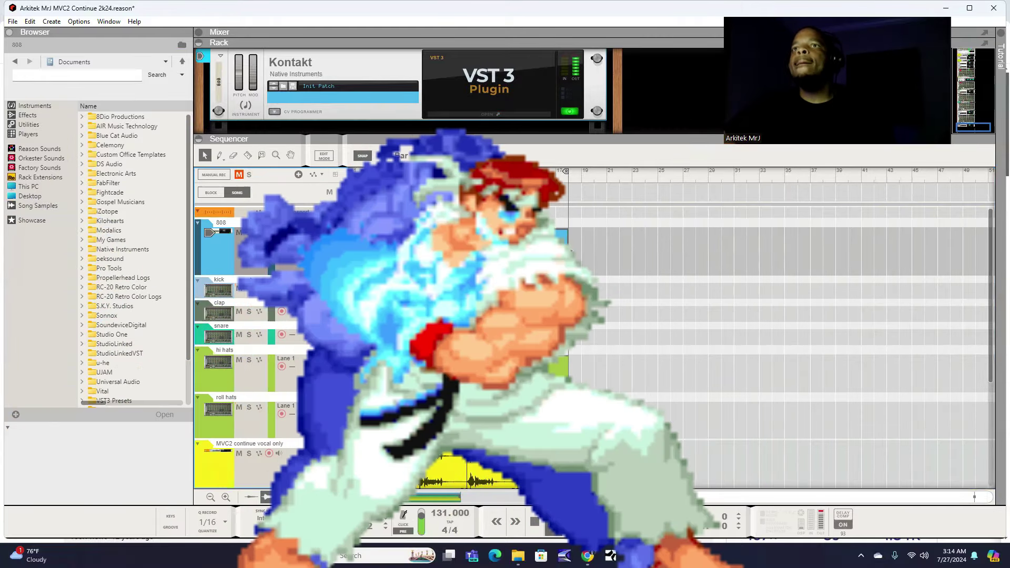
Reduce the height of the 808 track and check the Domination patch in its Kontakt window
{"action": "left_click_drag", "start_coordinate": [246, 275], "coordinate": [246, 260]}
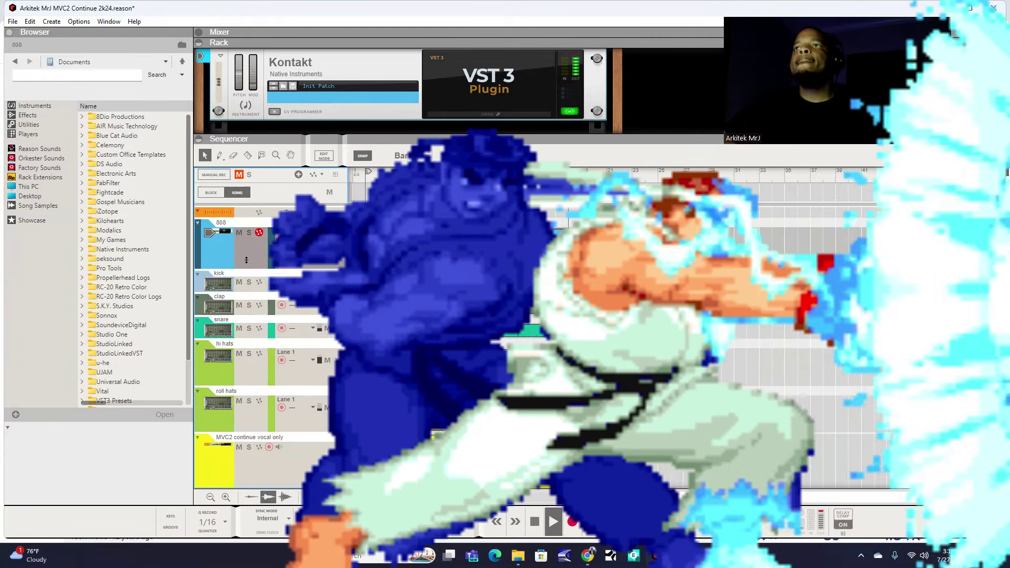
{"action": "left_click", "coordinate": [489, 114]}
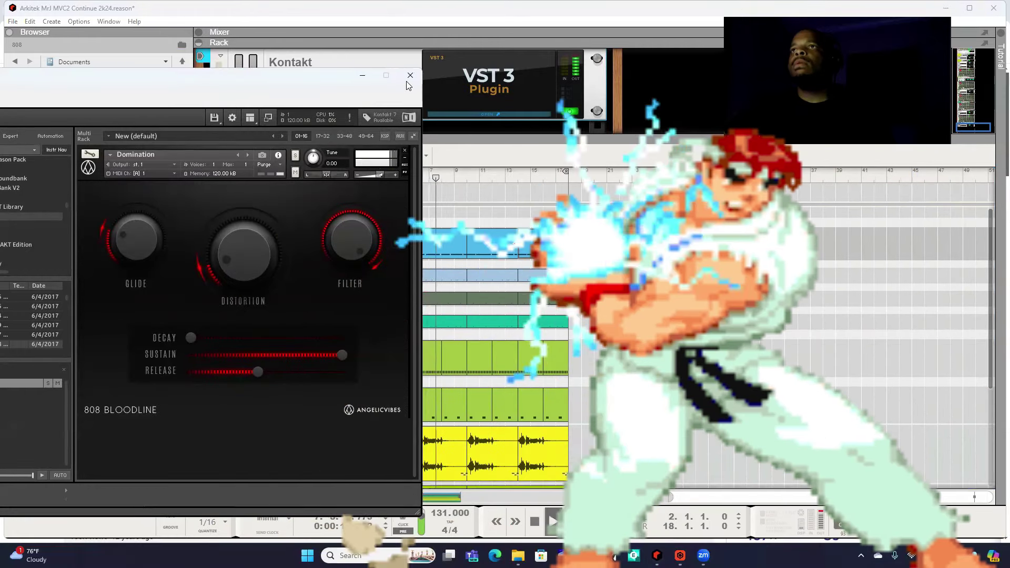
{"action": "left_click", "coordinate": [410, 76]}
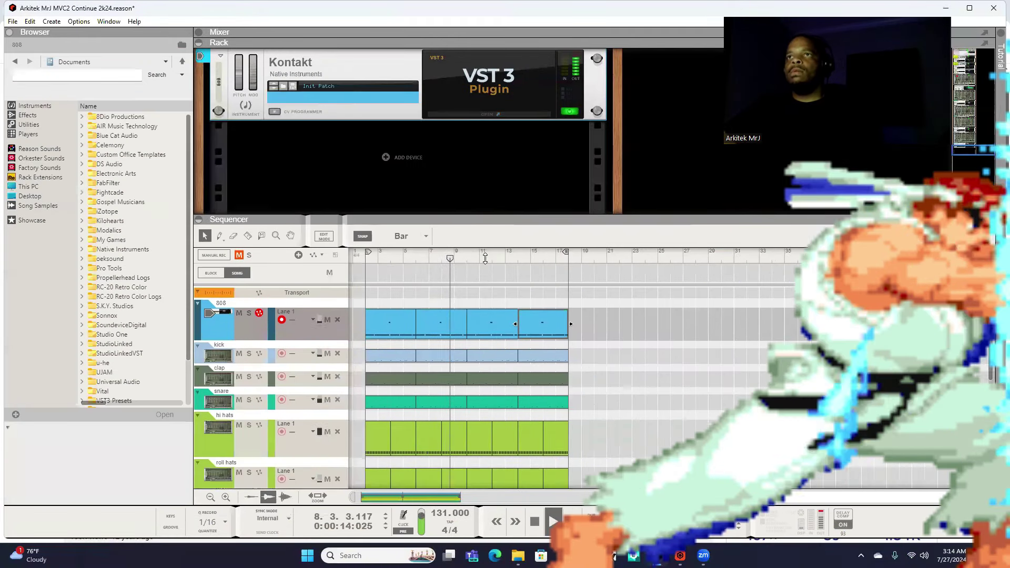
Create a Redrum Drum Computer in the rack below the 808 Kontakt device
{"action": "right_click", "coordinate": [320, 217]}
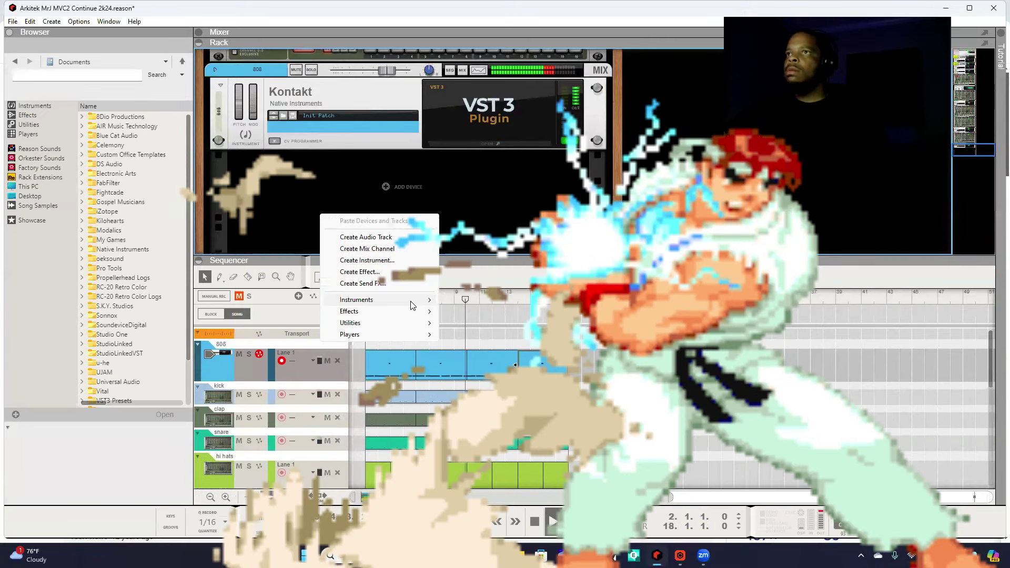
{"action": "mouse_move", "coordinate": [410, 304]}
{"action": "mouse_move", "coordinate": [547, 89]}
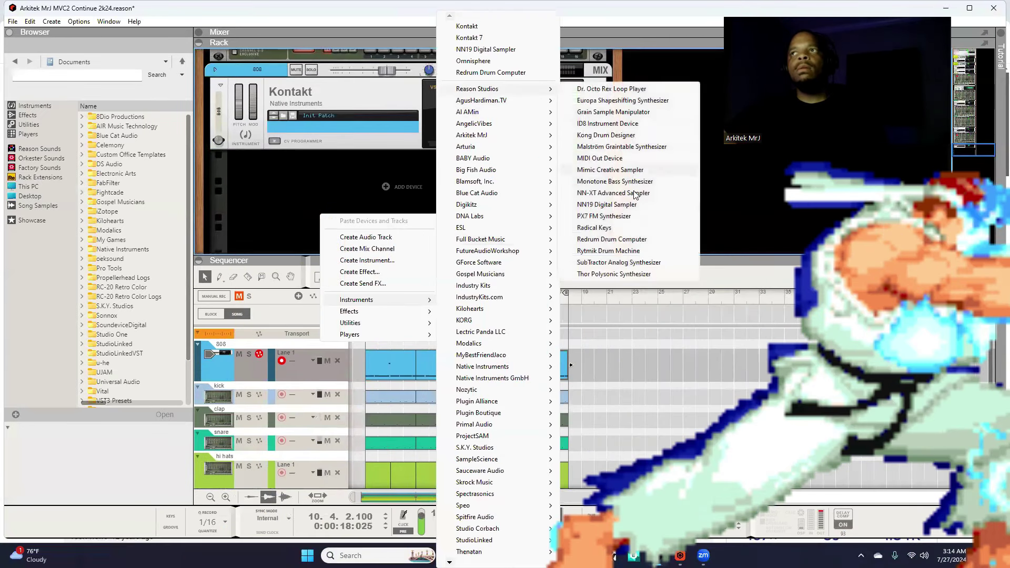
{"action": "left_click", "coordinate": [611, 239]}
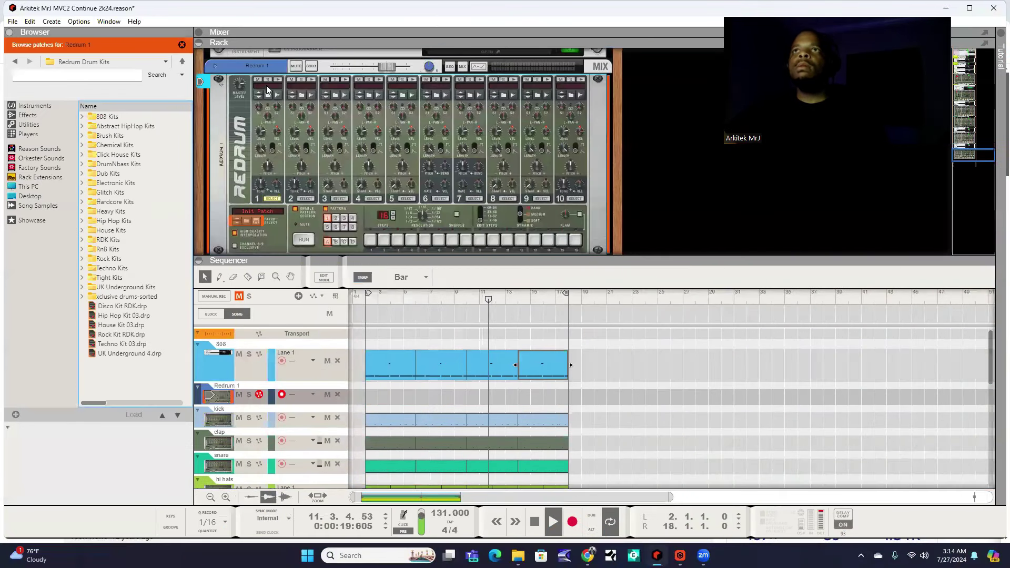
Browse the sample folders for Redrum channel 1 and load the trouble - (raise) sample from the fx folder
{"action": "left_click", "coordinate": [268, 94]}
{"action": "left_click", "coordinate": [84, 62]}
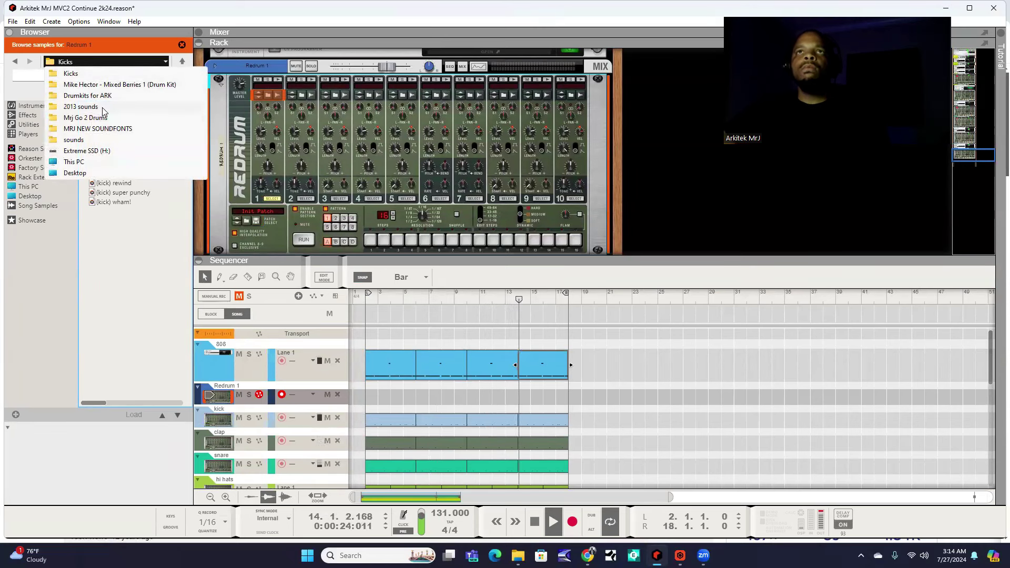
{"action": "left_click", "coordinate": [80, 107]}
{"action": "scroll", "coordinate": [125, 295], "scroll_direction": "down", "scroll_amount": 3}
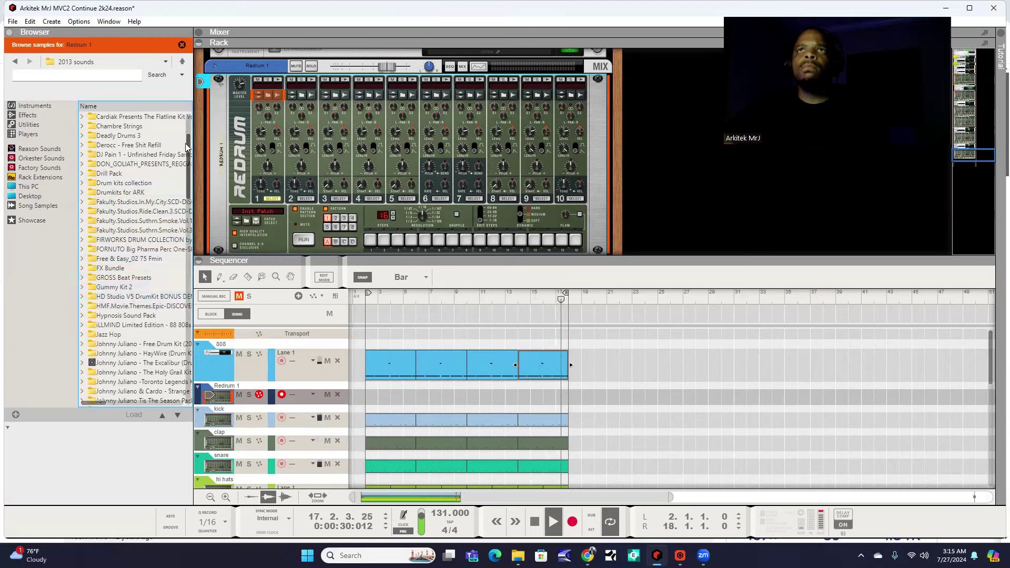
{"action": "left_click", "coordinate": [182, 62]}
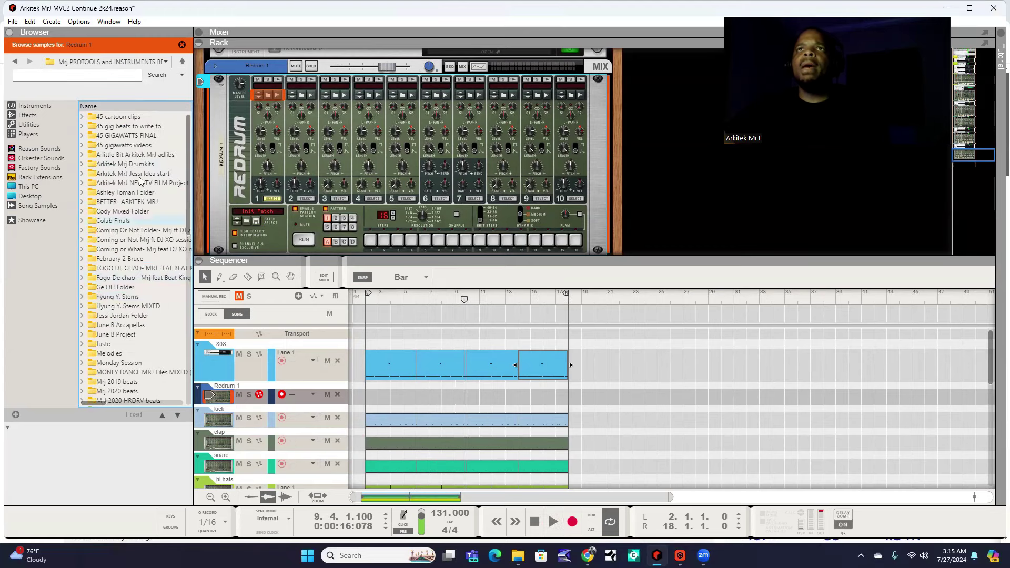
Rename the new Redrum track riser and record an eight-bar riser clip ending at bar 18
{"action": "double_click", "coordinate": [227, 386]}
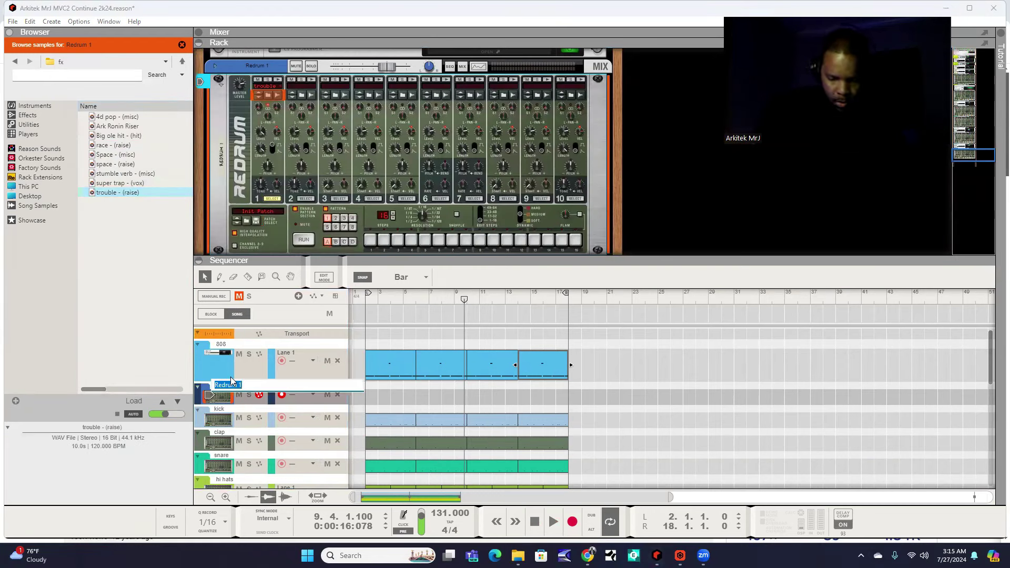
{"action": "type", "text": "rsier"}
{"action": "key", "text": "Return"}
{"action": "left_click", "coordinate": [572, 521]}
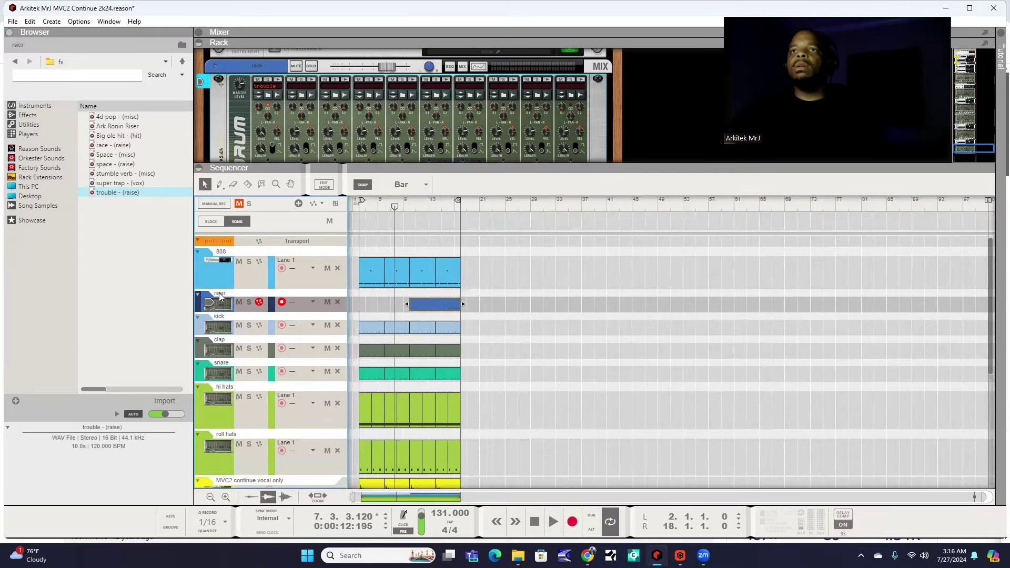
{"action": "double_click", "coordinate": [220, 296]}
{"action": "type", "text": "rider"}
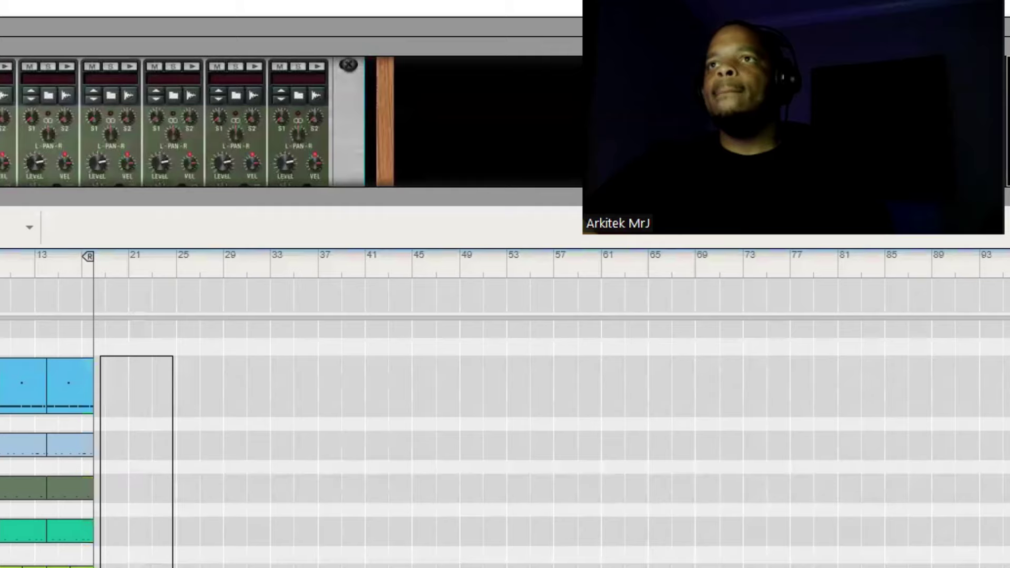
Duplicate the 16-bar arrangement of all tracks repeatedly until it reaches bar 98
{"action": "scroll", "coordinate": [505, 421], "scroll_direction": "down", "scroll_amount": 3}
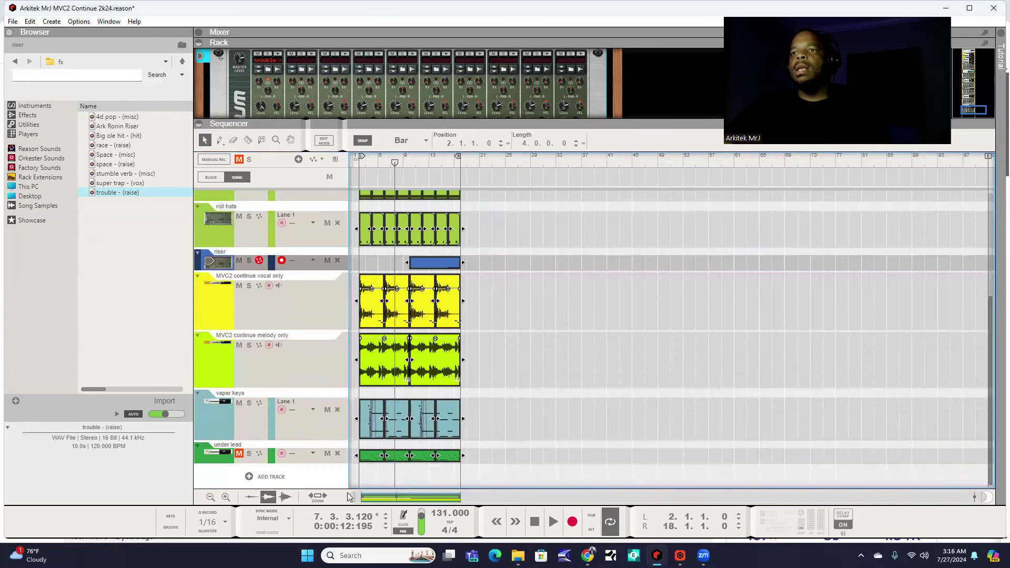
{"action": "key", "text": "ctrl+d"}
{"action": "key", "text": "ctrl+d"}
{"action": "key", "text": "ctrl+d"}
{"action": "key", "text": "ctrl+d"}
{"action": "key", "text": "ctrl+d"}
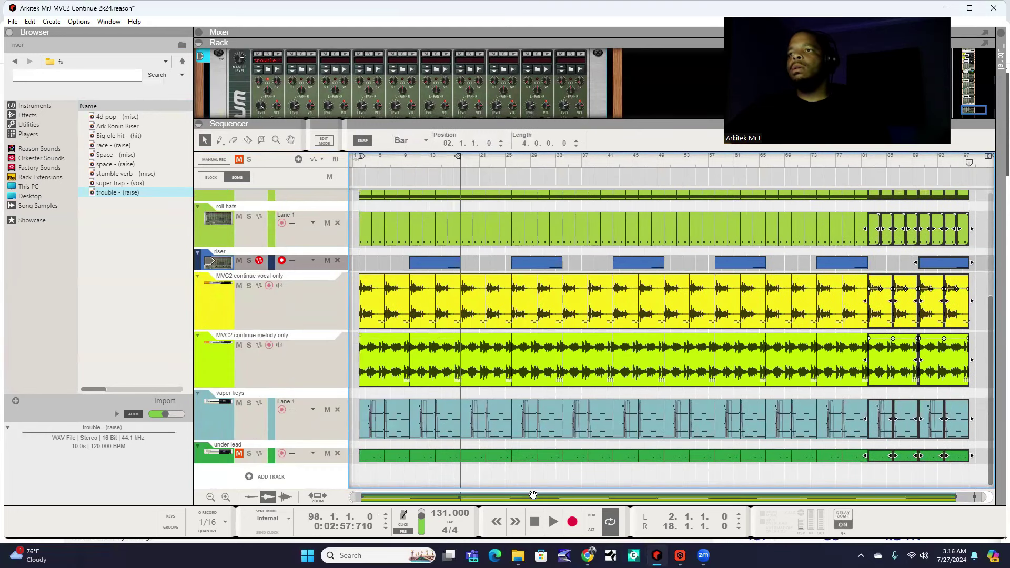
Delete the 808, kick, clap, snare and hat clips in the intro from bar 2 to bar 10
{"action": "left_click_drag", "start_coordinate": [364, 212], "coordinate": [389, 317]}
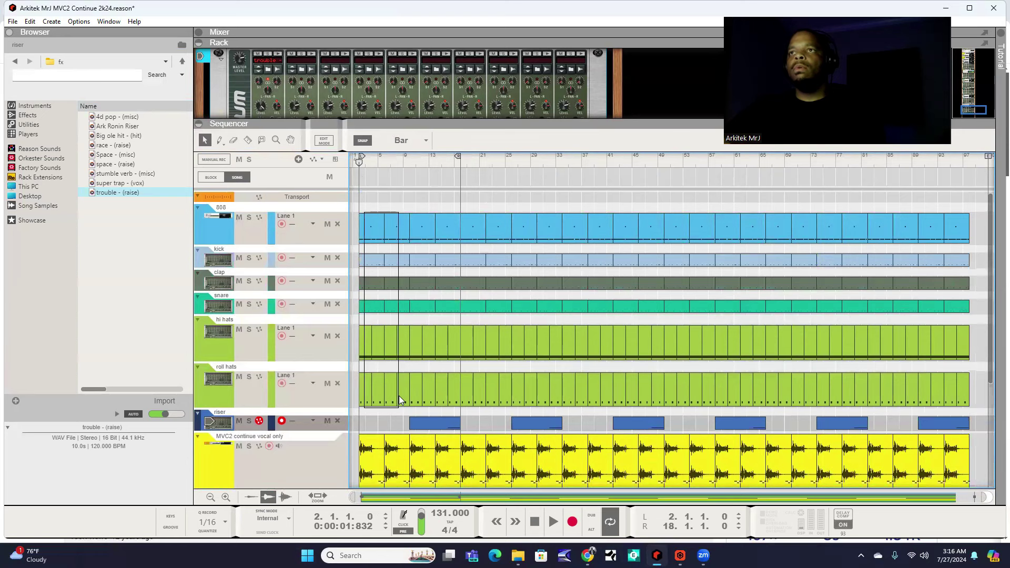
{"action": "left_click_drag", "start_coordinate": [398, 400], "coordinate": [403, 399]}
{"action": "key", "text": "Delete"}
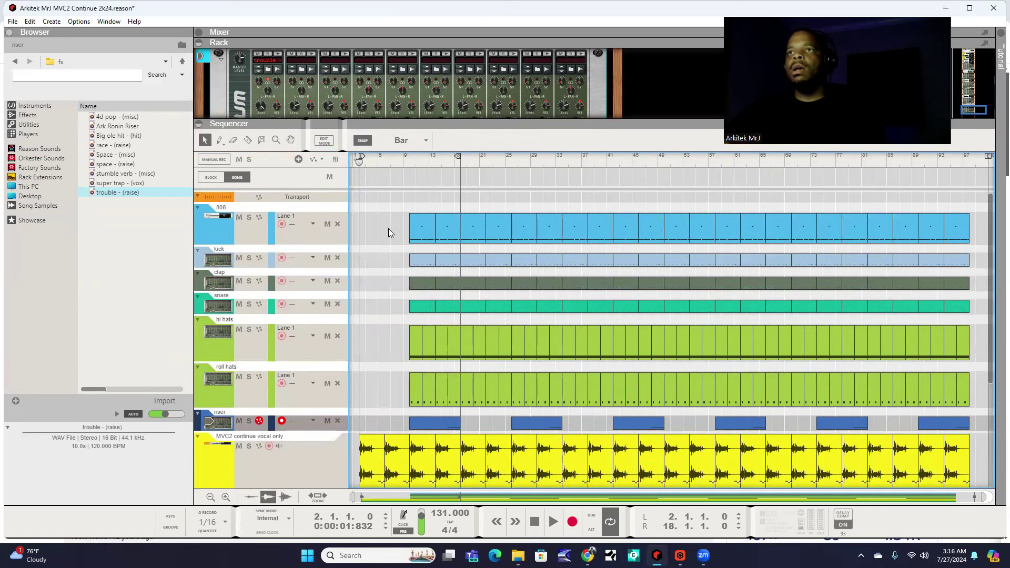
Play the song from the start and move the first riser clip back to bar 2
{"action": "scroll", "coordinate": [387, 230], "scroll_direction": "down", "scroll_amount": 5}
{"action": "key", "text": "space"}
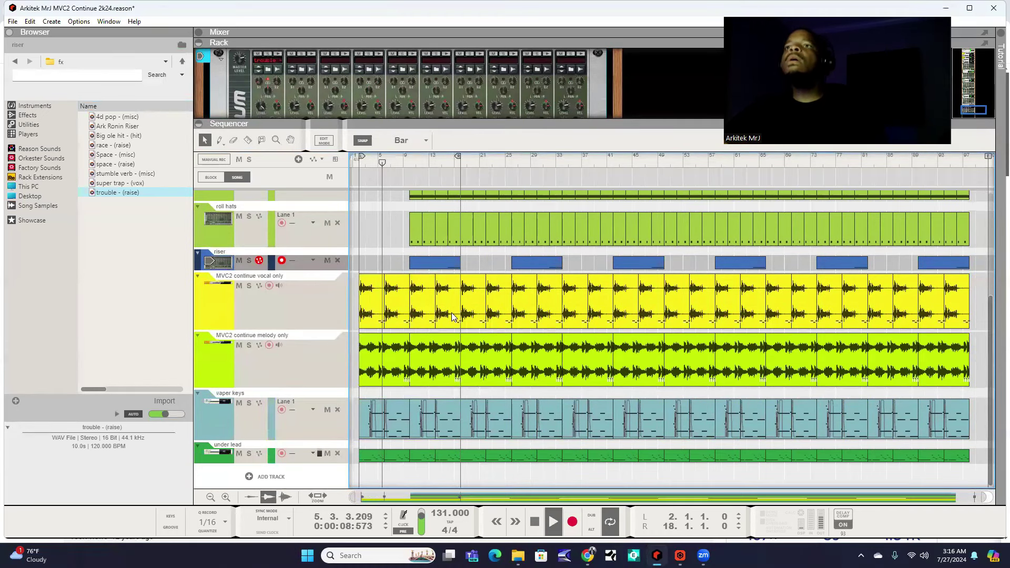
{"action": "scroll", "coordinate": [451, 316], "scroll_direction": "up", "scroll_amount": 3}
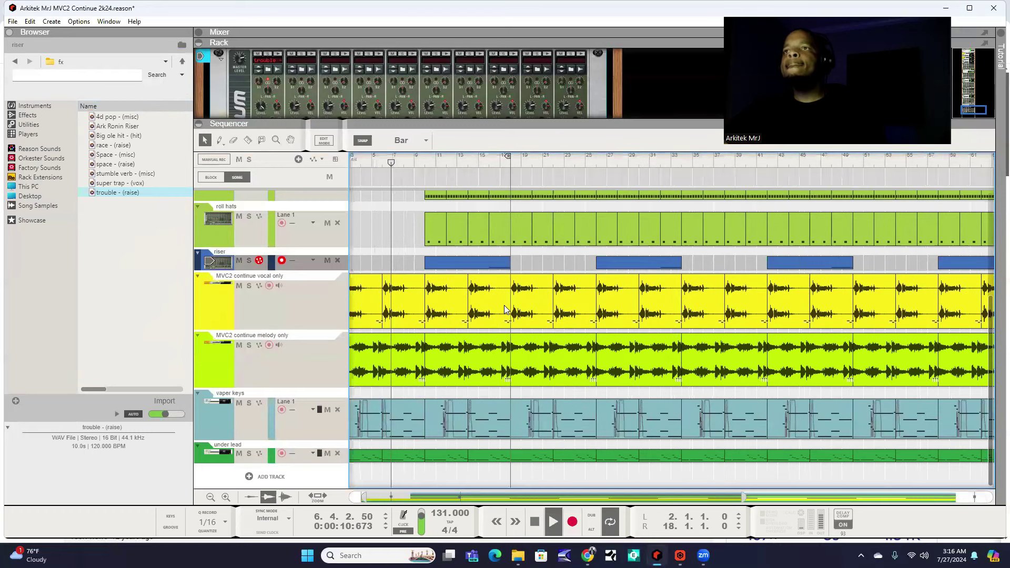
{"action": "scroll", "coordinate": [503, 309], "scroll_direction": "up", "scroll_amount": 5}
{"action": "left_click_drag", "start_coordinate": [457, 422], "coordinate": [358, 424]}
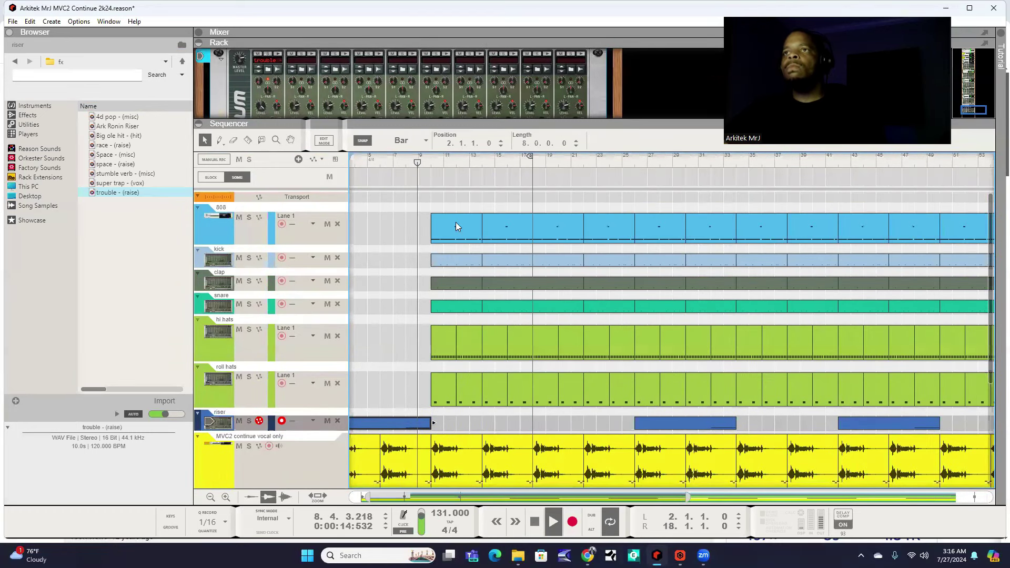
Delete the clips on all tracks between bars 10 and 18 and move the remaining arrangement back to bar 10
{"action": "mouse_move", "coordinate": [441, 206]}
{"action": "left_mouse_down"}
{"action": "mouse_move", "coordinate": [481, 487]}
{"action": "mouse_move", "coordinate": [502, 487]}
{"action": "left_mouse_up"}
{"action": "key", "text": "Delete"}
{"action": "scroll", "coordinate": [527, 490], "scroll_direction": "down", "scroll_amount": 2}
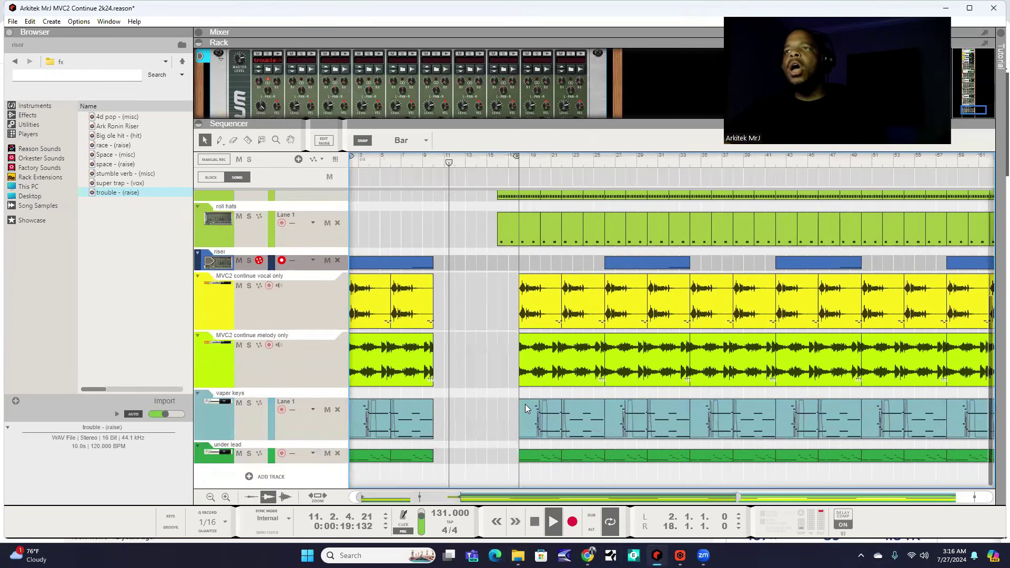
{"action": "scroll", "coordinate": [434, 336], "scroll_direction": "down", "scroll_amount": 1}
{"action": "scroll", "coordinate": [415, 273], "scroll_direction": "down", "scroll_amount": 1}
{"action": "scroll", "coordinate": [414, 273], "scroll_direction": "up", "scroll_amount": 5}
{"action": "left_click_drag", "start_coordinate": [408, 296], "coordinate": [421, 405]}
{"action": "key", "text": "Delete"}
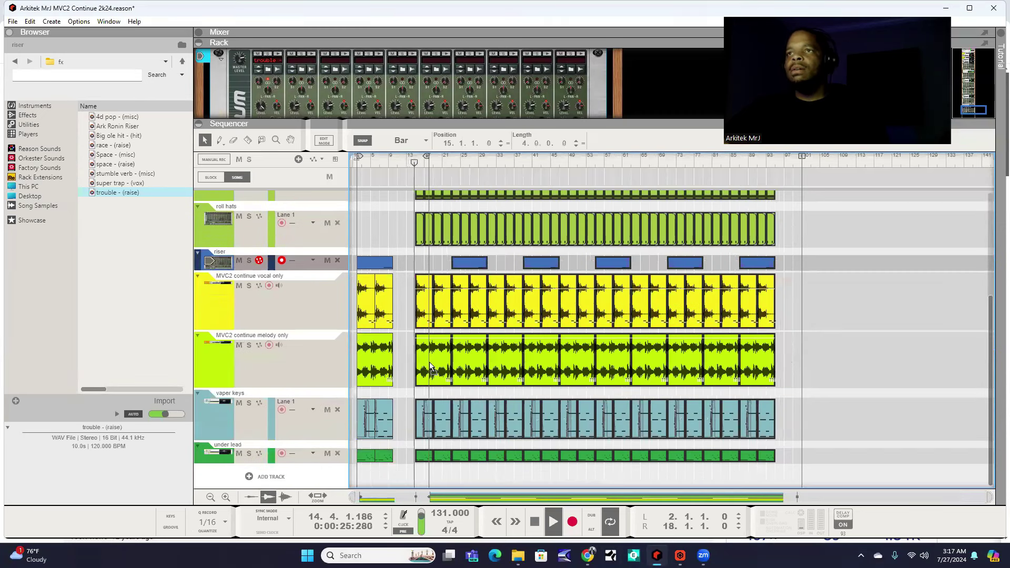
{"action": "left_click_drag", "start_coordinate": [434, 369], "coordinate": [413, 371]}
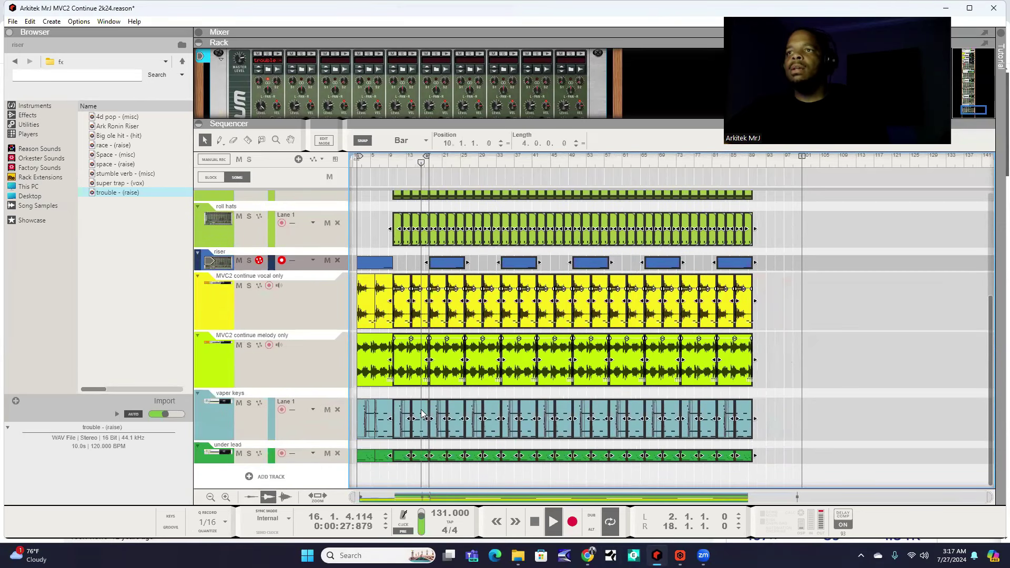
Delete the under lead clips from bar 10 to bar 26
{"action": "left_click", "coordinate": [407, 474]}
{"action": "left_click", "coordinate": [409, 460]}
{"action": "key", "text": "Delete"}
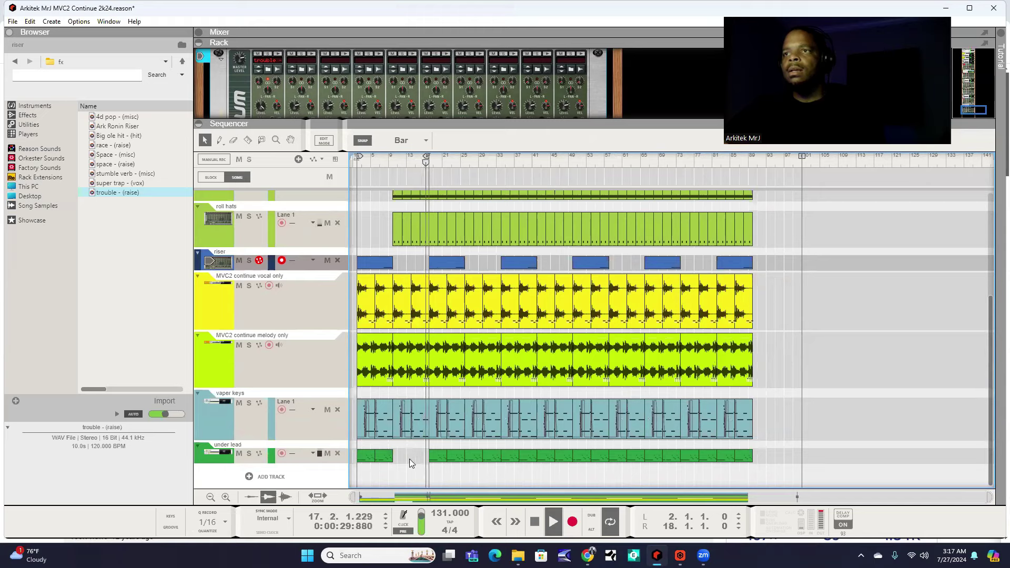
{"action": "left_click_drag", "start_coordinate": [420, 457], "coordinate": [462, 457]}
Extend the loop end to bar 90 and enlarge the rack area above the sequencer
{"action": "mouse_move", "coordinate": [427, 157]}
{"action": "left_mouse_down"}
{"action": "mouse_move", "coordinate": [758, 177]}
{"action": "mouse_move", "coordinate": [751, 168]}
{"action": "left_mouse_up"}
{"action": "left_click_drag", "start_coordinate": [380, 123], "coordinate": [392, 283]}
{"action": "scroll", "coordinate": [395, 212], "scroll_direction": "down", "scroll_amount": 2}
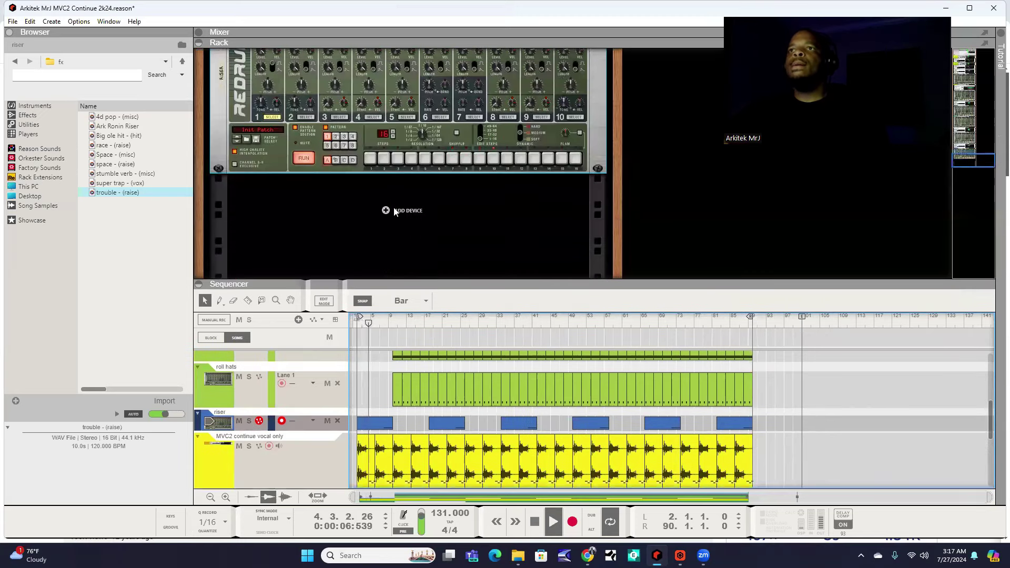
{"action": "right_click", "coordinate": [332, 227]}
{"action": "mouse_move", "coordinate": [417, 308]}
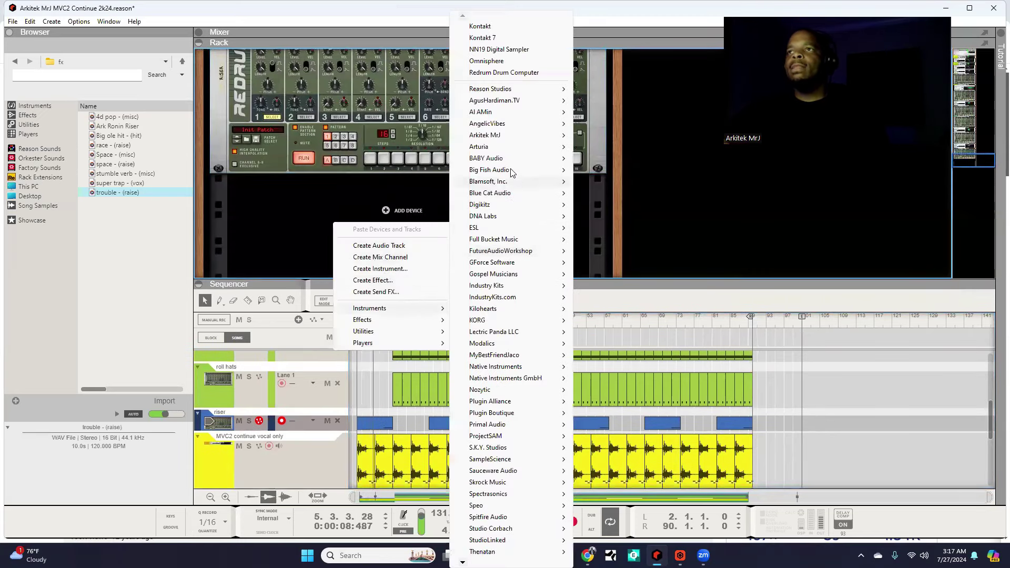
{"action": "left_click", "coordinate": [630, 300]}
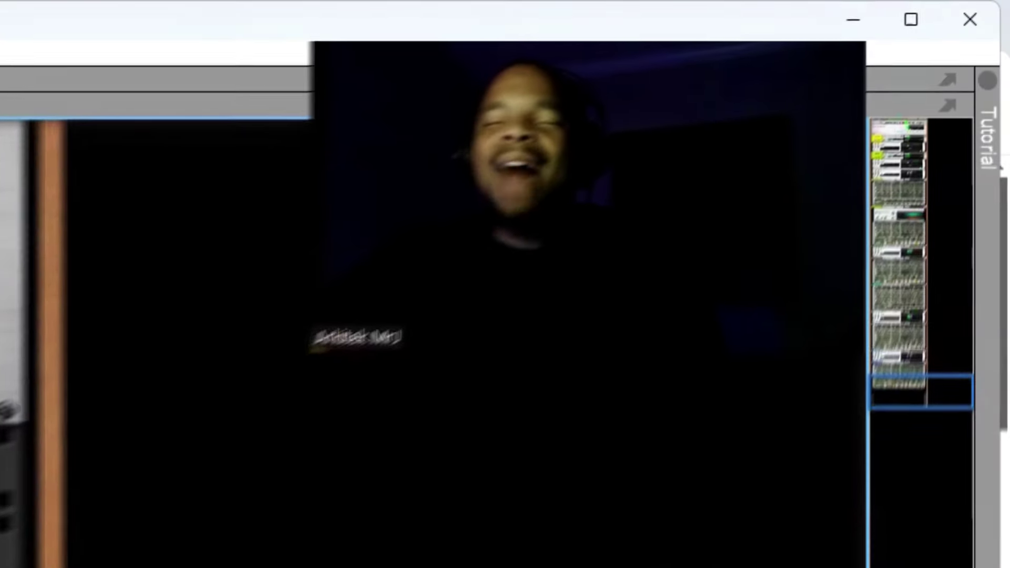
Create another Redrum Drum Computer below the riser Redrum and load the JTime 1 voice tag into channel 1
{"action": "right_click", "coordinate": [365, 229]}
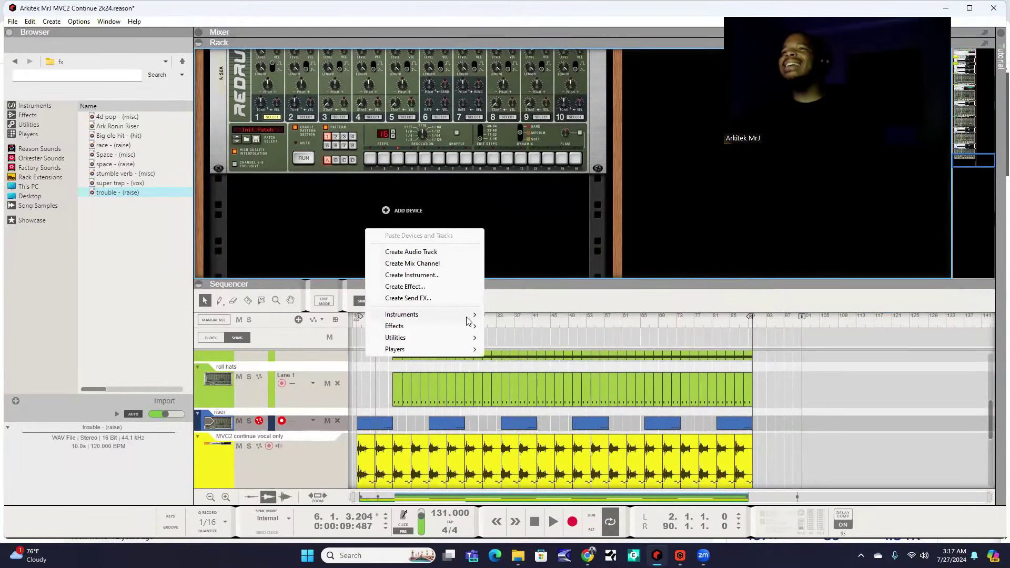
{"action": "mouse_move", "coordinate": [468, 315]}
{"action": "mouse_move", "coordinate": [550, 91]}
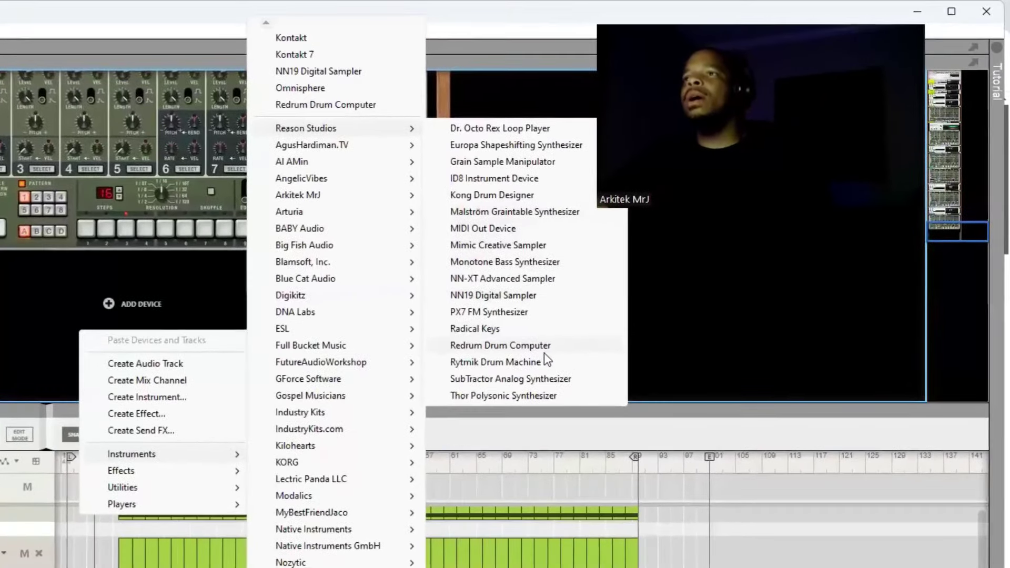
{"action": "left_click", "coordinate": [568, 332]}
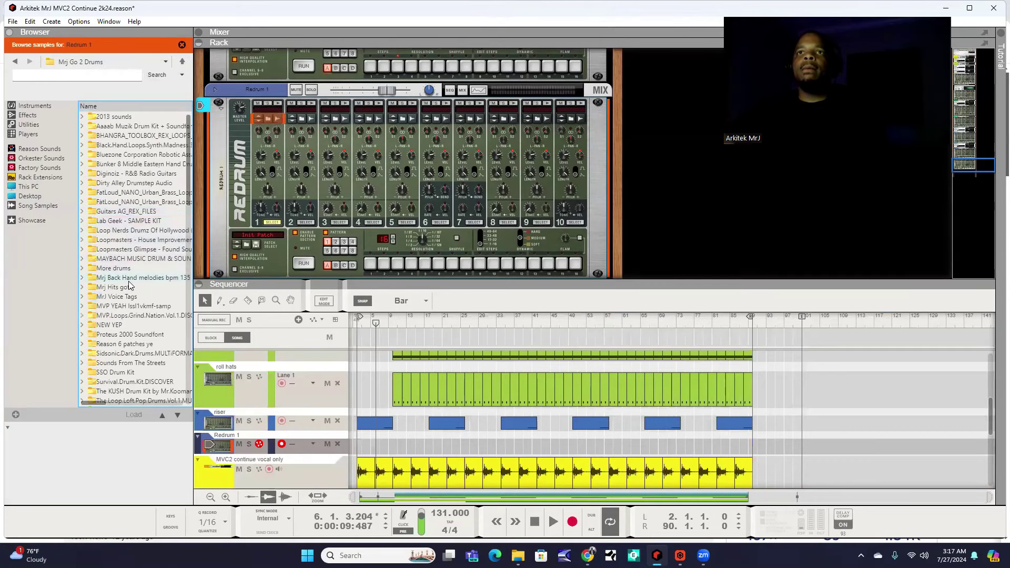
{"action": "double_click", "coordinate": [126, 297]}
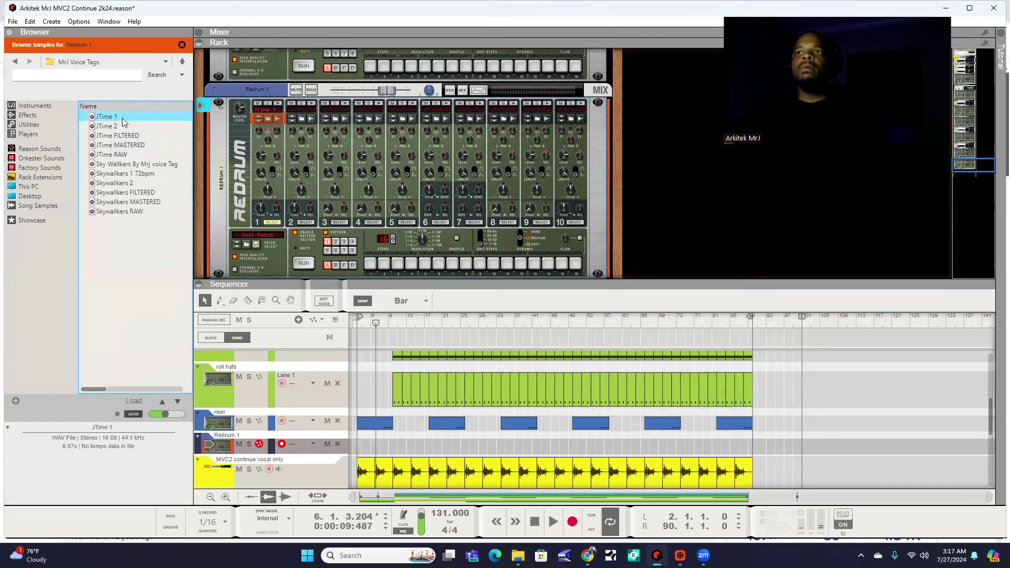
Rename the voice tag track 1. plus the artist name and beat sig, and place it above the 808 track
{"action": "double_click", "coordinate": [236, 440]}
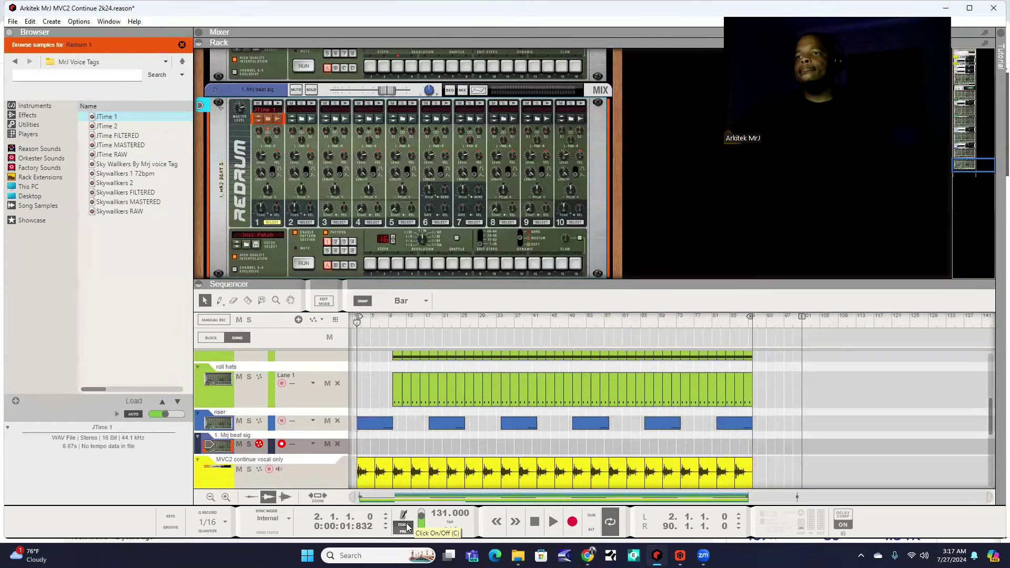
{"action": "left_click", "coordinate": [554, 520]}
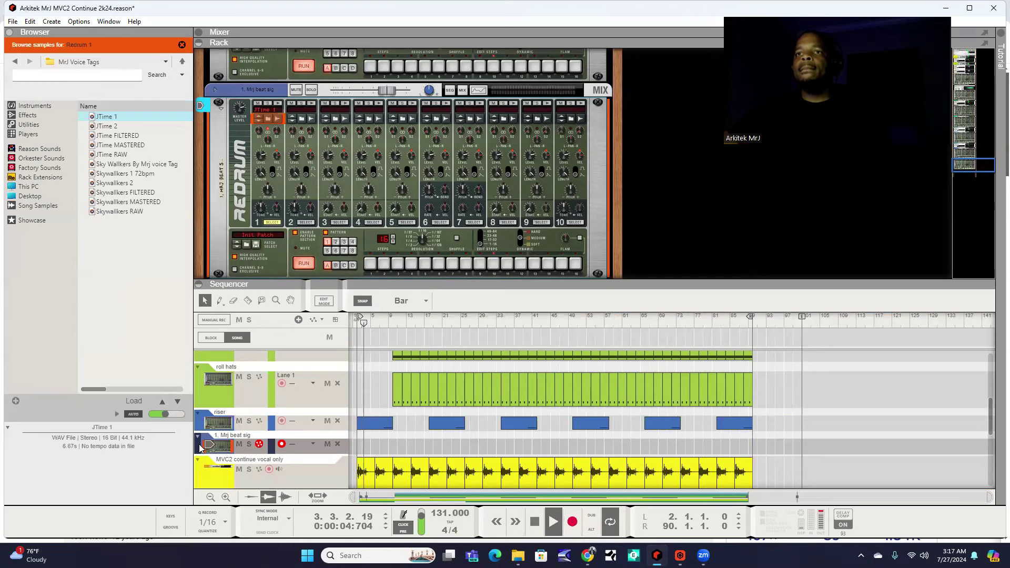
{"action": "scroll", "coordinate": [203, 400], "scroll_direction": "up", "scroll_amount": 5}
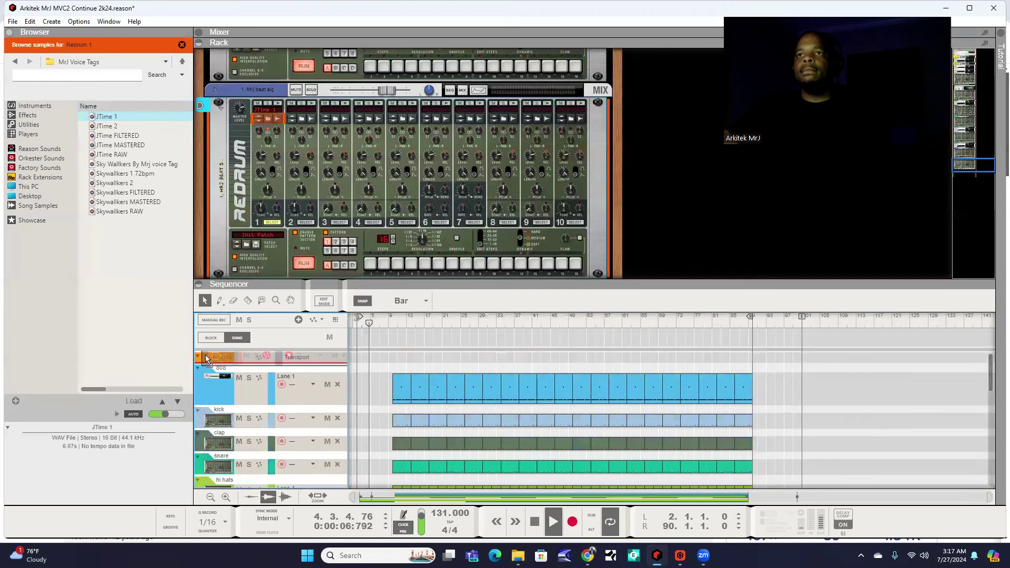
{"action": "left_click_drag", "start_coordinate": [205, 359], "coordinate": [205, 368]}
Record the voice tag as a six-bar clip starting at bar 5 and enlarge the sequencer area
{"action": "left_click", "coordinate": [573, 521]}
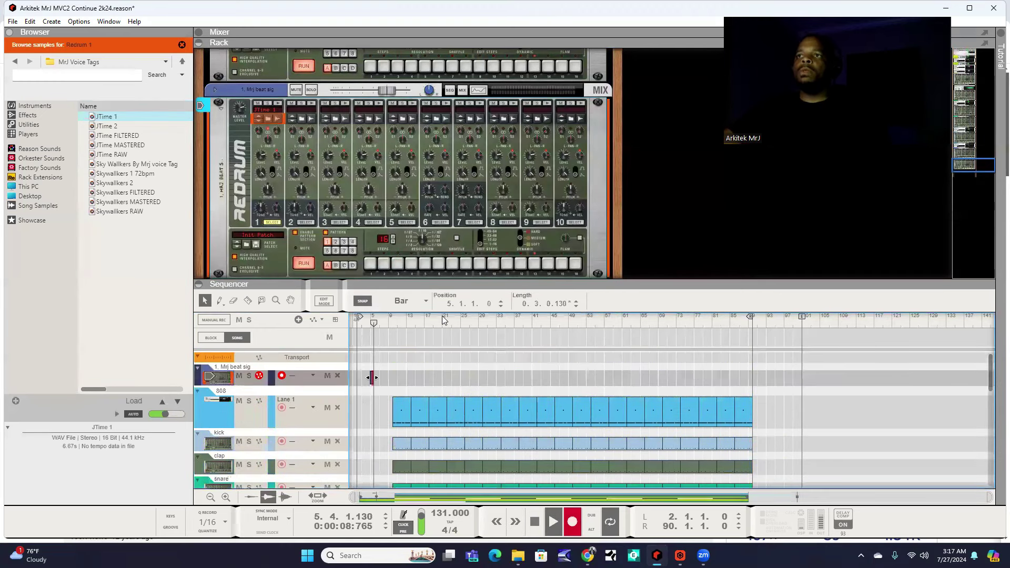
{"action": "left_click_drag", "start_coordinate": [452, 286], "coordinate": [451, 212]}
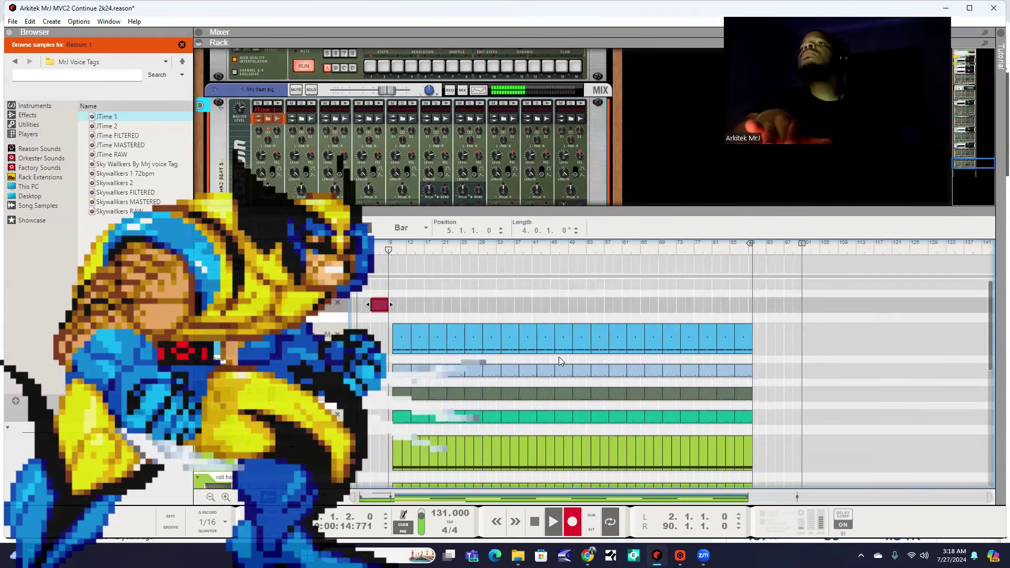
{"action": "key", "text": "space"}
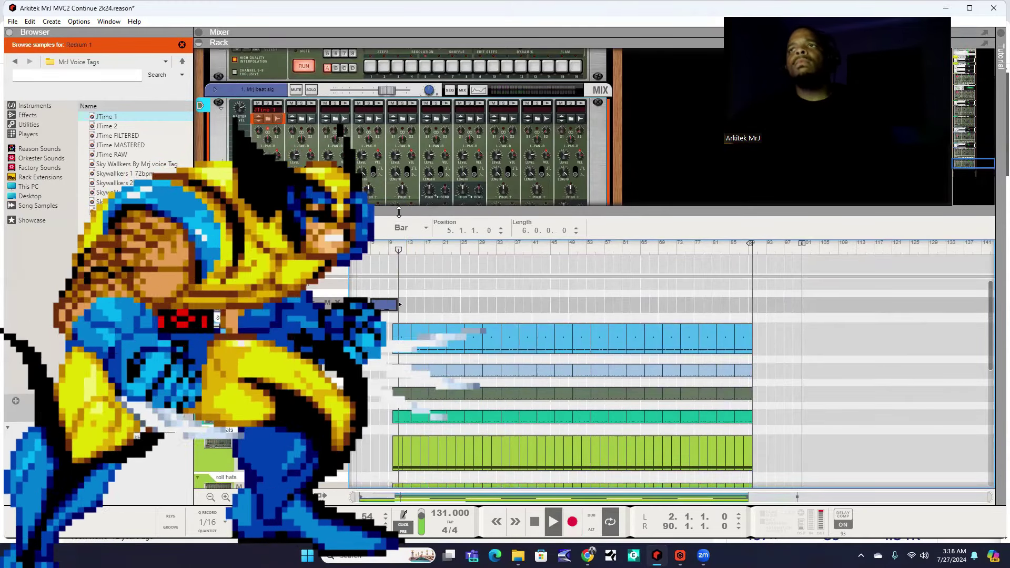
Enlarge the sequencer area further and examine the drum, stem and key tracks during playback
{"action": "left_click_drag", "start_coordinate": [471, 211], "coordinate": [471, 142]}
{"action": "scroll", "coordinate": [508, 360], "scroll_direction": "down", "scroll_amount": 5}
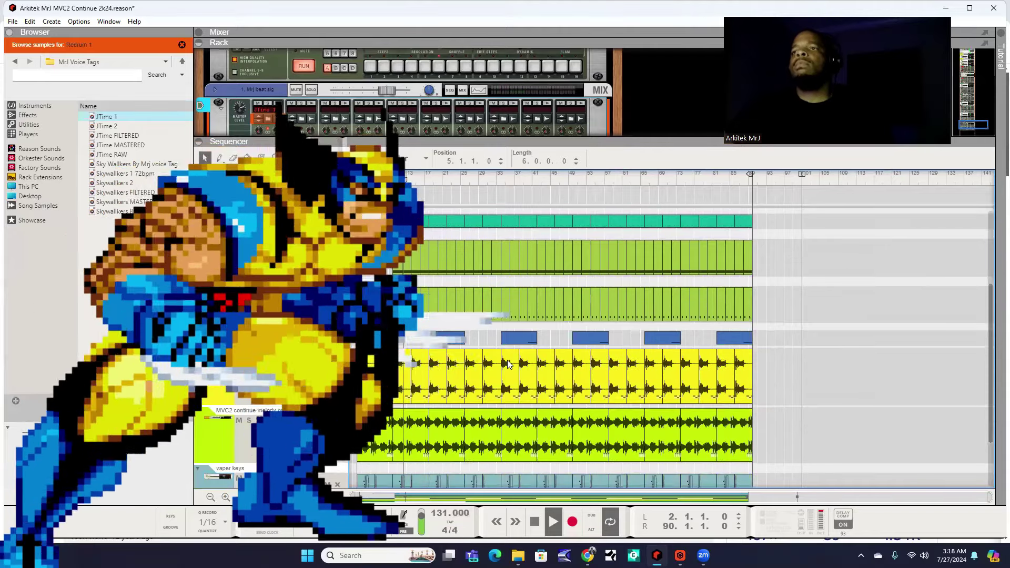
{"action": "scroll", "coordinate": [507, 359], "scroll_direction": "up", "scroll_amount": 4}
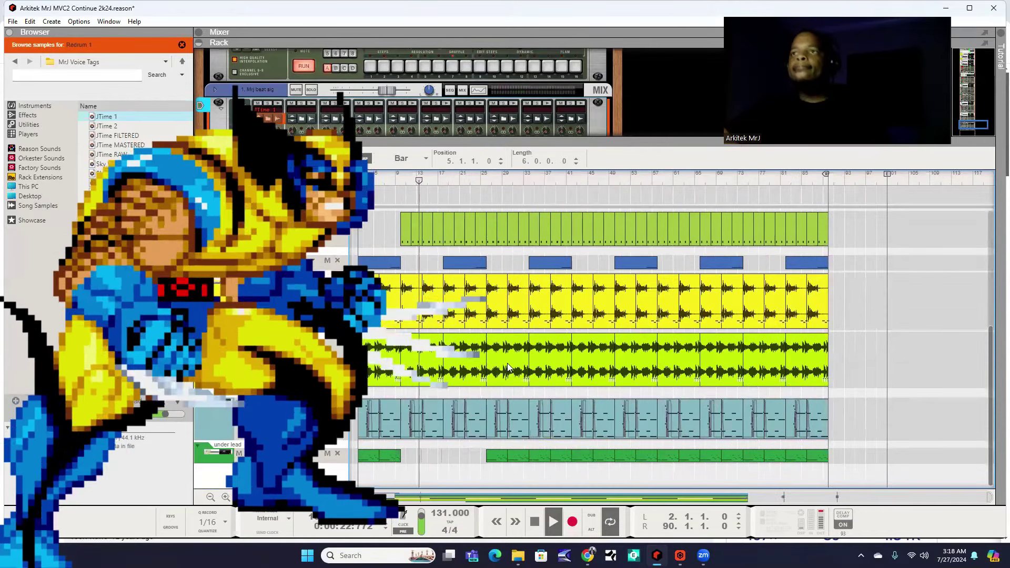
{"action": "key", "text": "h"}
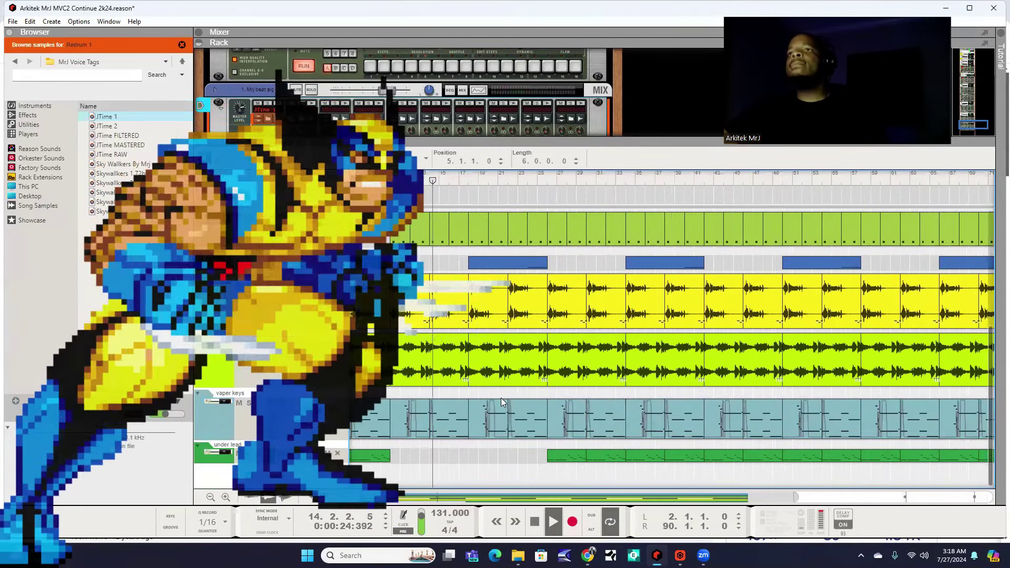
{"action": "scroll", "coordinate": [501, 398], "scroll_direction": "up", "scroll_amount": 3}
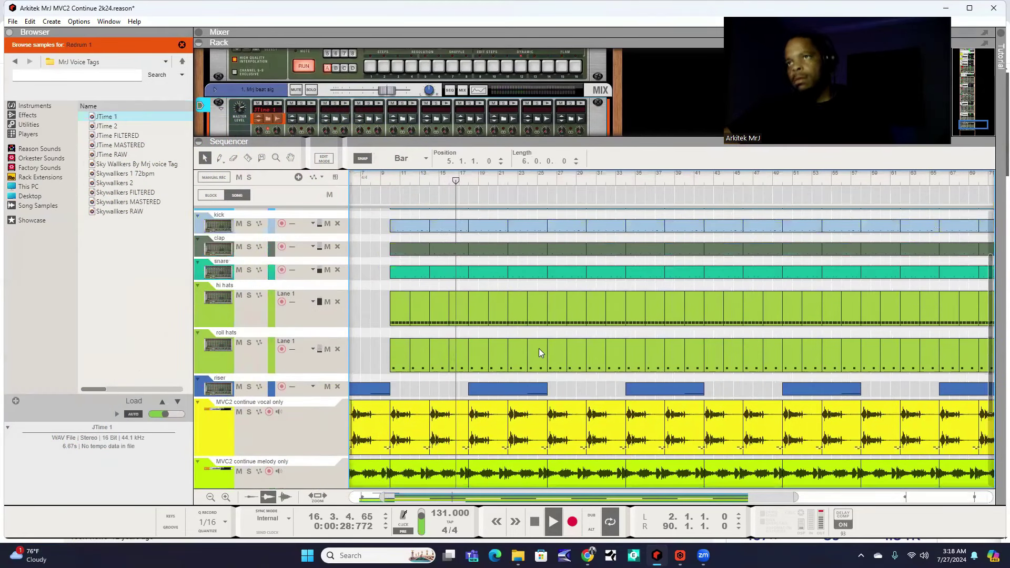
Delete the 808 and kick clips between bars 26 and 34
{"action": "scroll", "coordinate": [539, 348], "scroll_direction": "down", "scroll_amount": 2}
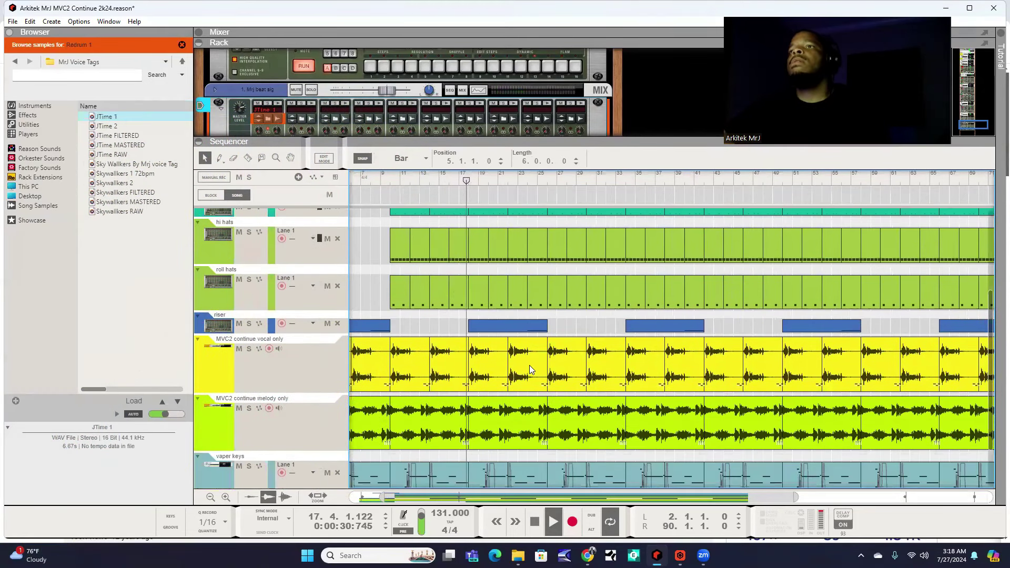
{"action": "scroll", "coordinate": [536, 396], "scroll_direction": "down", "scroll_amount": 2}
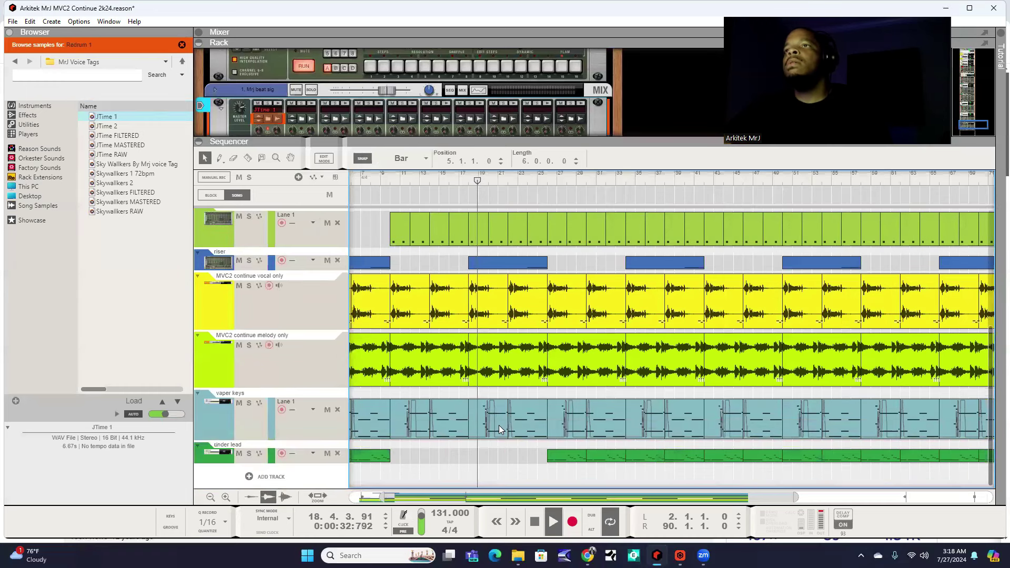
{"action": "scroll", "coordinate": [554, 415], "scroll_direction": "down", "scroll_amount": 3}
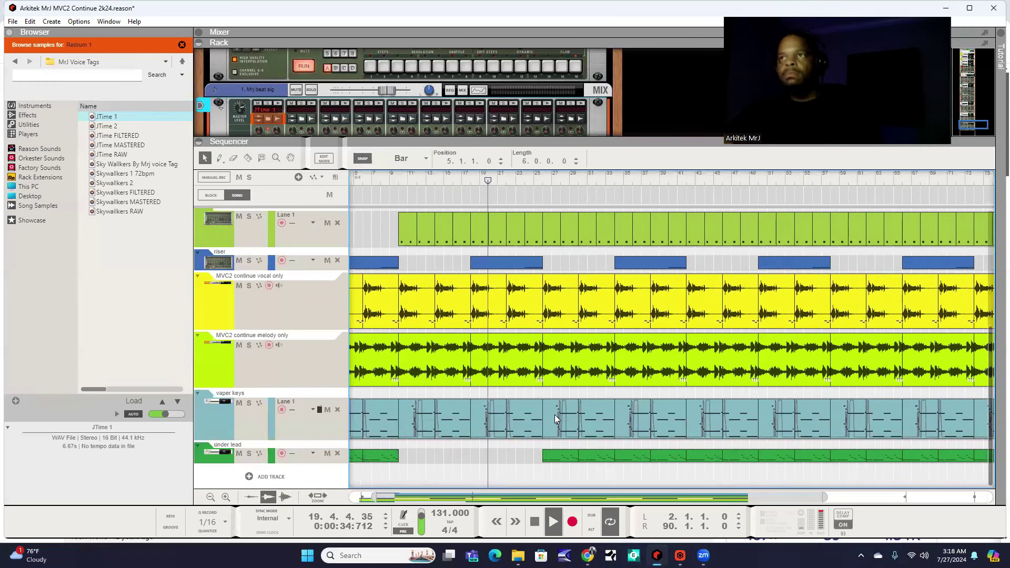
{"action": "scroll", "coordinate": [549, 422], "scroll_direction": "down", "scroll_amount": 2}
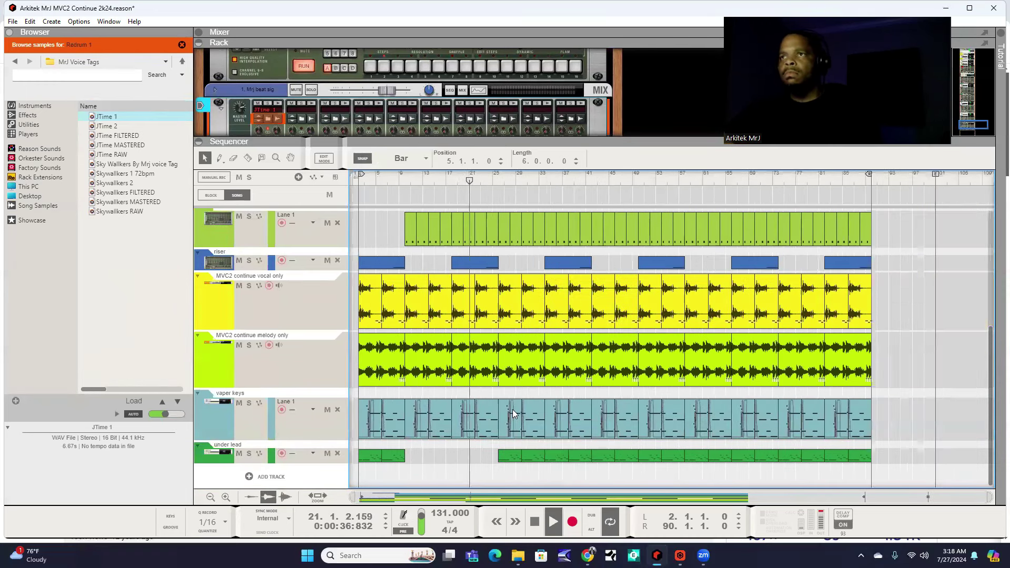
{"action": "scroll", "coordinate": [513, 409], "scroll_direction": "up", "scroll_amount": 6}
{"action": "left_click_drag", "start_coordinate": [505, 247], "coordinate": [511, 290]}
{"action": "left_click", "coordinate": [510, 242]}
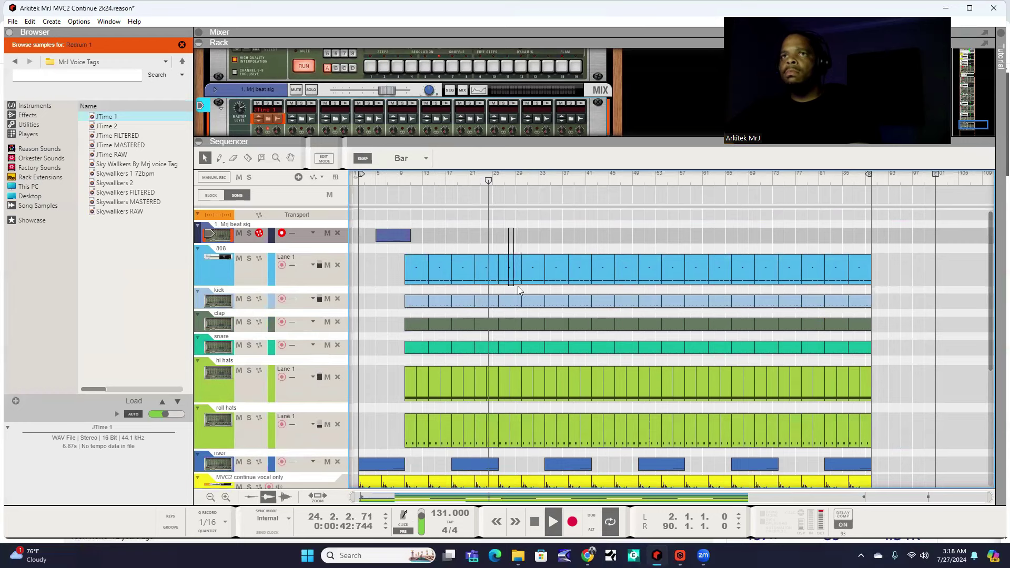
{"action": "left_click_drag", "start_coordinate": [535, 292], "coordinate": [535, 295]}
{"action": "key", "text": "Delete"}
Delete the clap clips between bars 26 and 34
{"action": "left_click", "coordinate": [513, 323]}
{"action": "key", "text": "Delete"}
{"action": "left_click", "coordinate": [528, 326]}
{"action": "key", "text": "Delete"}
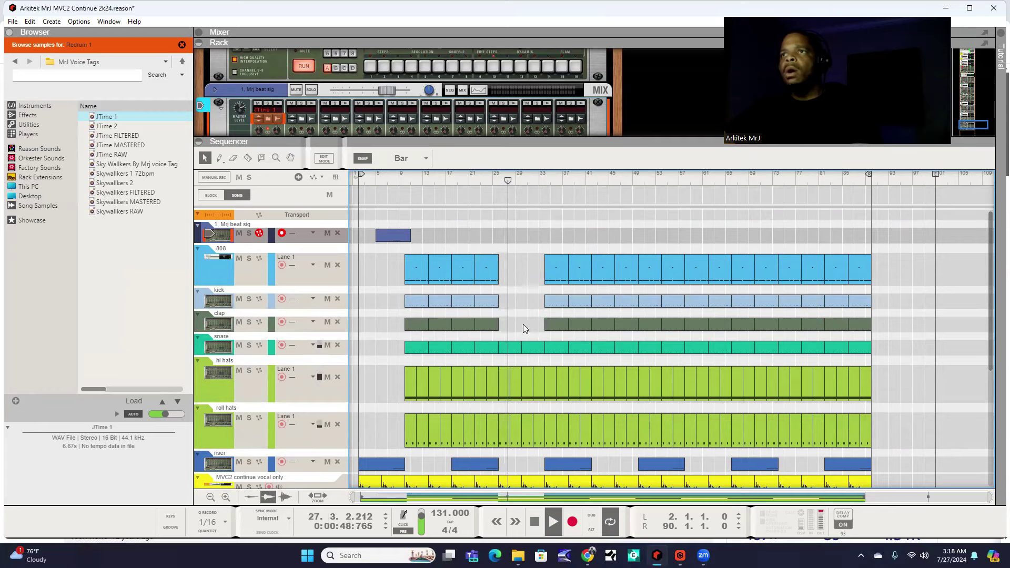
Stop playback and copy the preceding clap clips into the gap between bars 26 and 34
{"action": "key", "text": "space"}
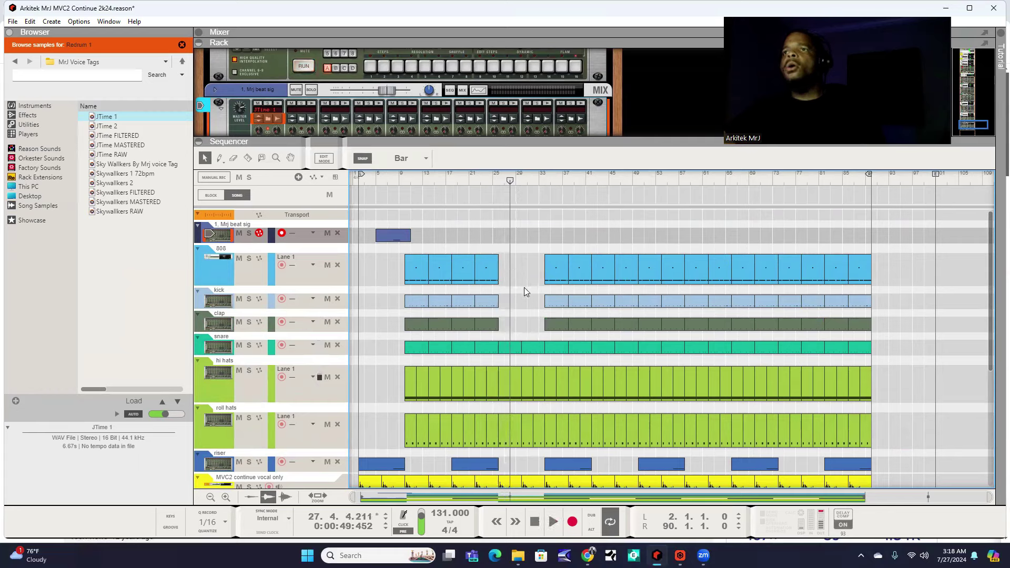
{"action": "right_click", "coordinate": [468, 329]}
{"action": "left_click", "coordinate": [515, 62]}
{"action": "key", "text": "ctrl+v"}
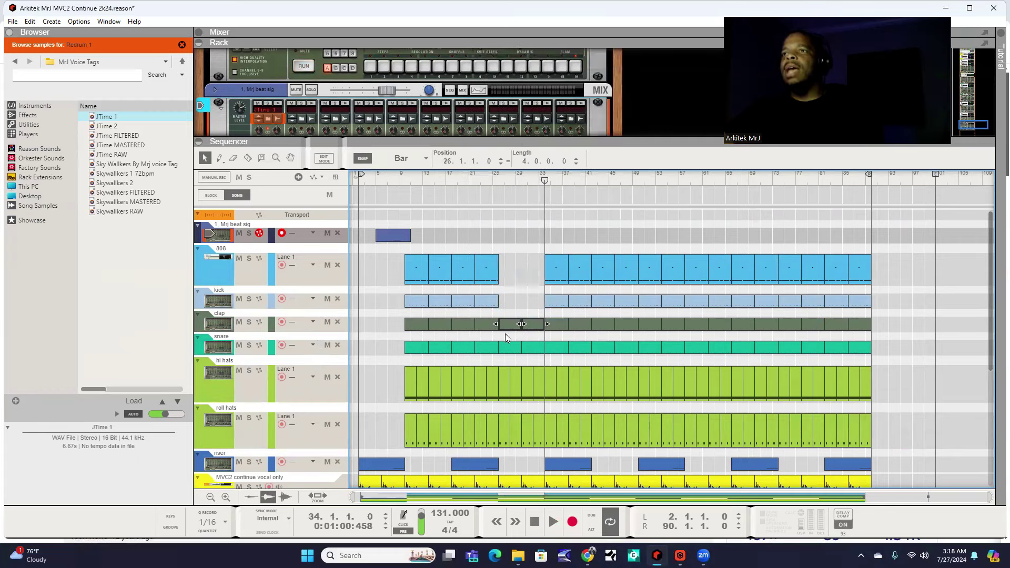
Play from bar 26, and delete the snare clips up to bar 34 and the hi hats clips up to bar 30
{"action": "left_click", "coordinate": [504, 185]}
{"action": "key", "text": "space"}
{"action": "left_click", "coordinate": [507, 383]}
{"action": "key", "text": "Delete"}
{"action": "left_click", "coordinate": [508, 432]}
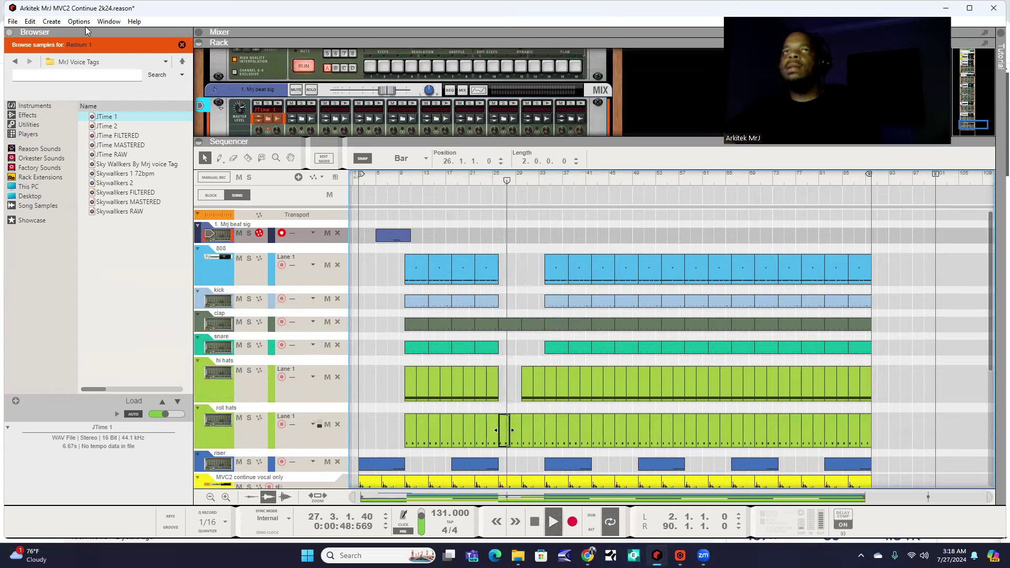
Undo the last two hi hats clip deletions
{"action": "left_click", "coordinate": [30, 22]}
{"action": "left_click", "coordinate": [44, 33]}
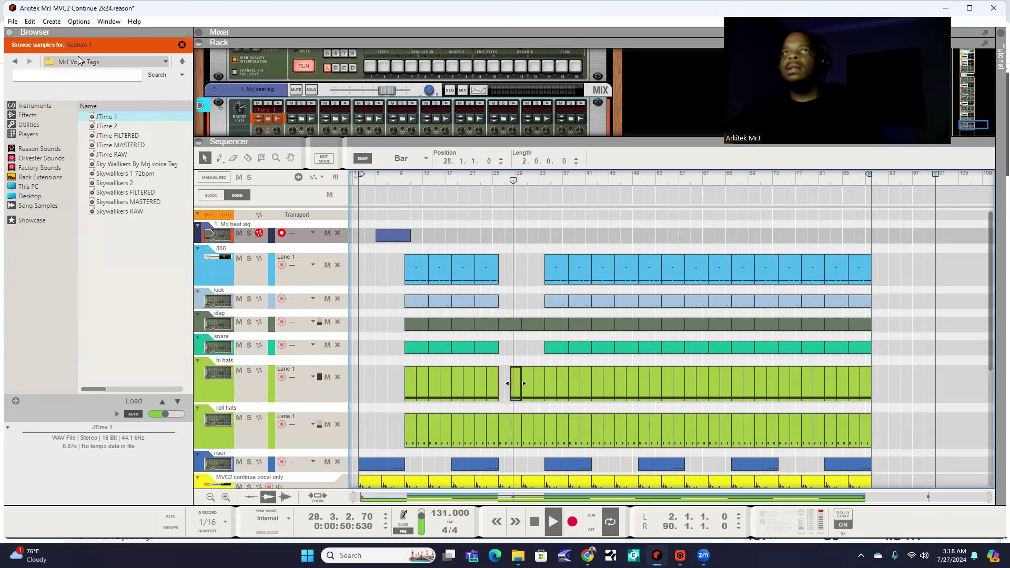
{"action": "left_click", "coordinate": [30, 22]}
{"action": "left_click", "coordinate": [35, 34]}
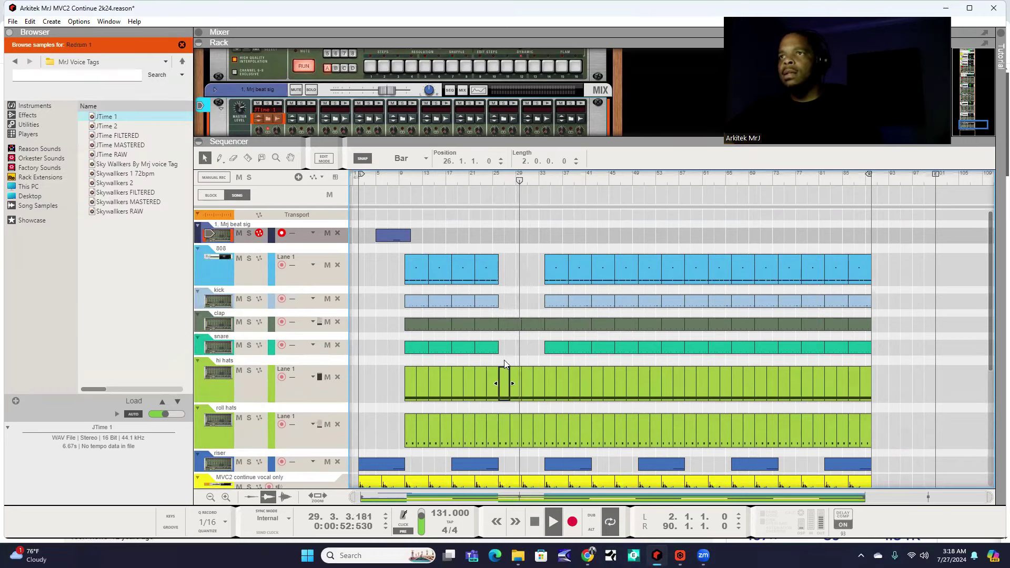
Delete the hi hats clips and the clap clip between bars 26 and 30
{"action": "key", "text": "Delete"}
{"action": "left_click", "coordinate": [509, 319]}
{"action": "key", "text": "Delete"}
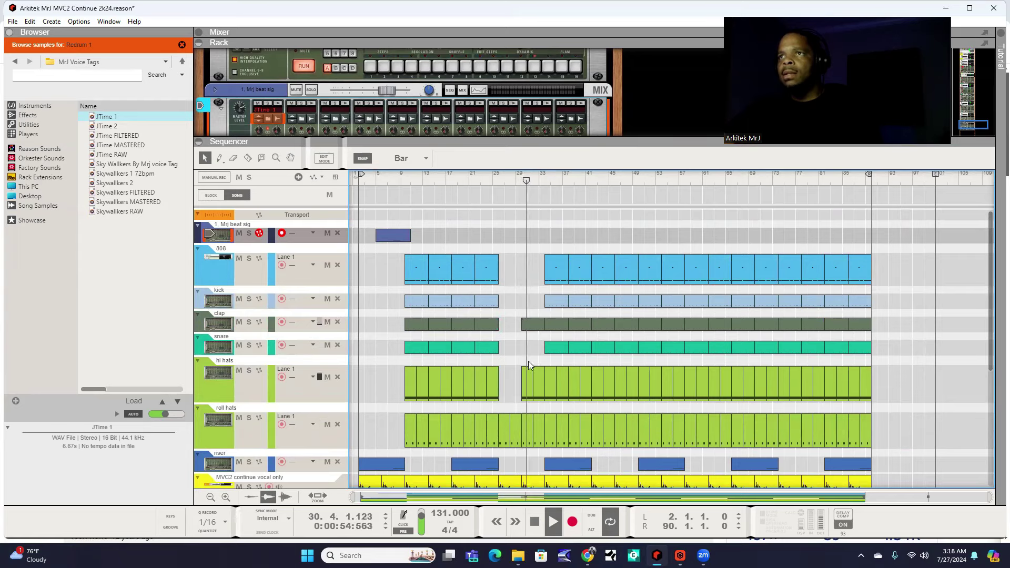
Remove the hi hats clip at bar 32, stretch the one at bar 30 to four bars, and play that section
{"action": "left_click", "coordinate": [537, 382]}
{"action": "key", "text": "Delete"}
{"action": "key", "text": "space"}
{"action": "left_click", "coordinate": [528, 377]}
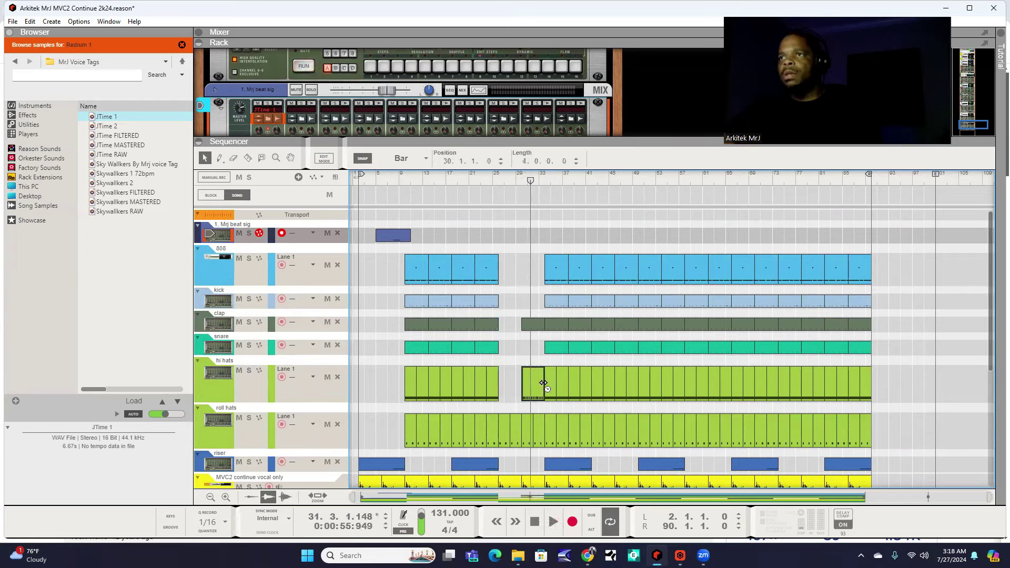
{"action": "left_click", "coordinate": [520, 181]}
{"action": "key", "text": "space"}
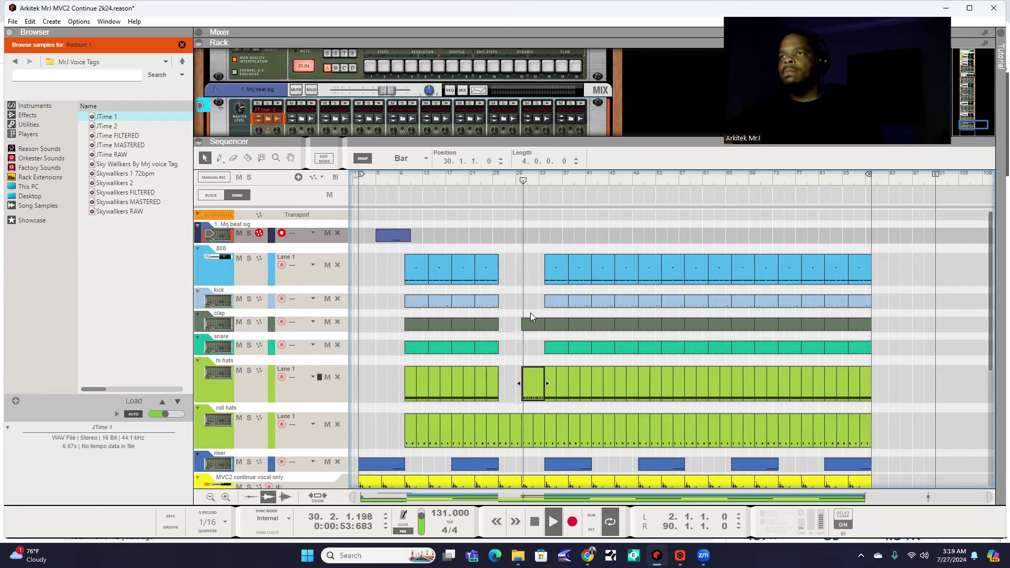
Delete the roll hats clips between bars 30 and 34 and the under lead clips between bars 34 and 42
{"action": "left_click", "coordinate": [533, 432]}
{"action": "key", "text": "Delete"}
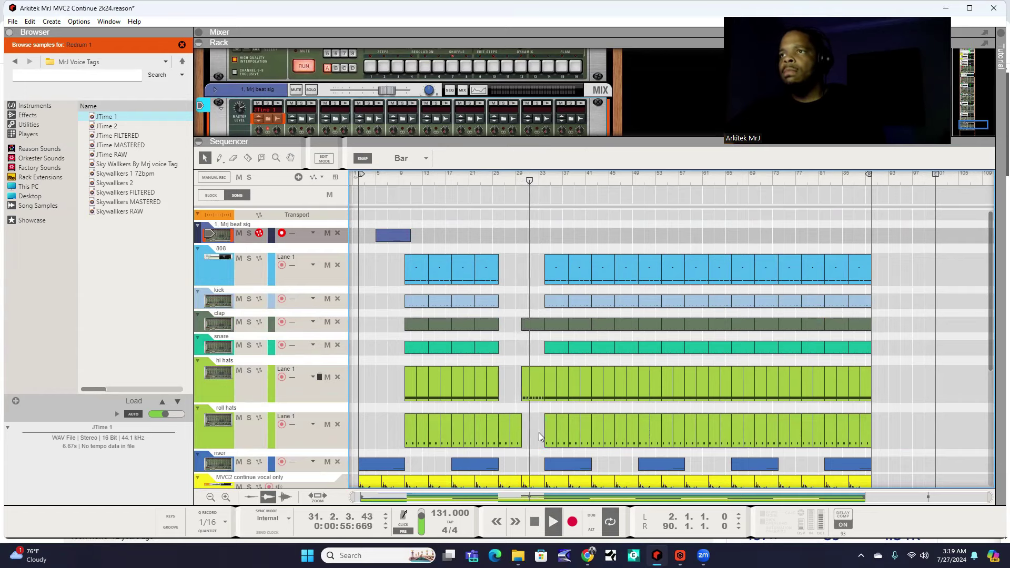
{"action": "scroll", "coordinate": [563, 328], "scroll_direction": "down", "scroll_amount": 6}
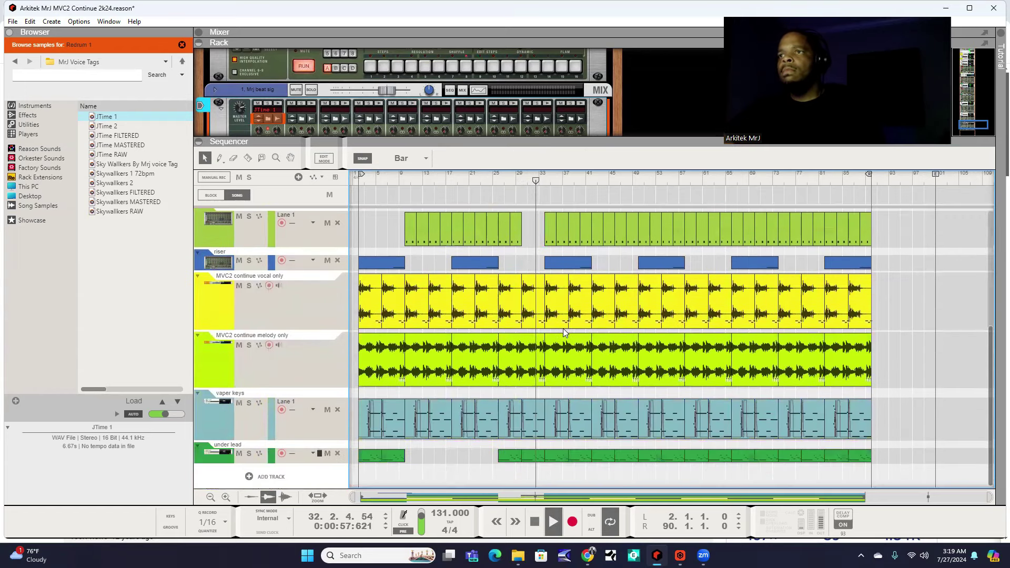
{"action": "left_click", "coordinate": [561, 455]}
{"action": "key", "text": "Delete"}
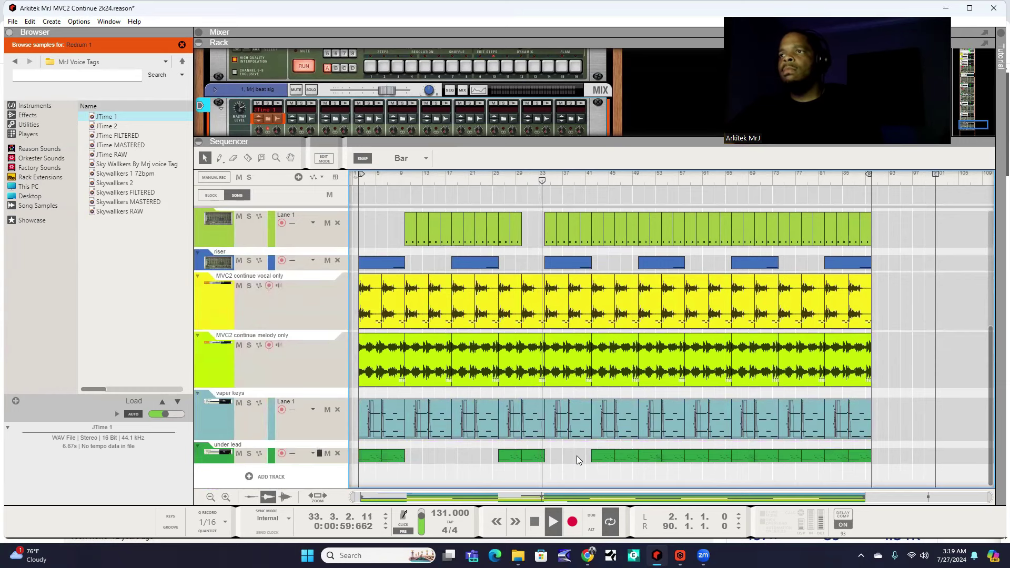
Delete the remaining under lead clips after bar 34 and every track's clips from bar 50 onward, and save the song
{"action": "scroll", "coordinate": [568, 436], "scroll_direction": "up", "scroll_amount": 5}
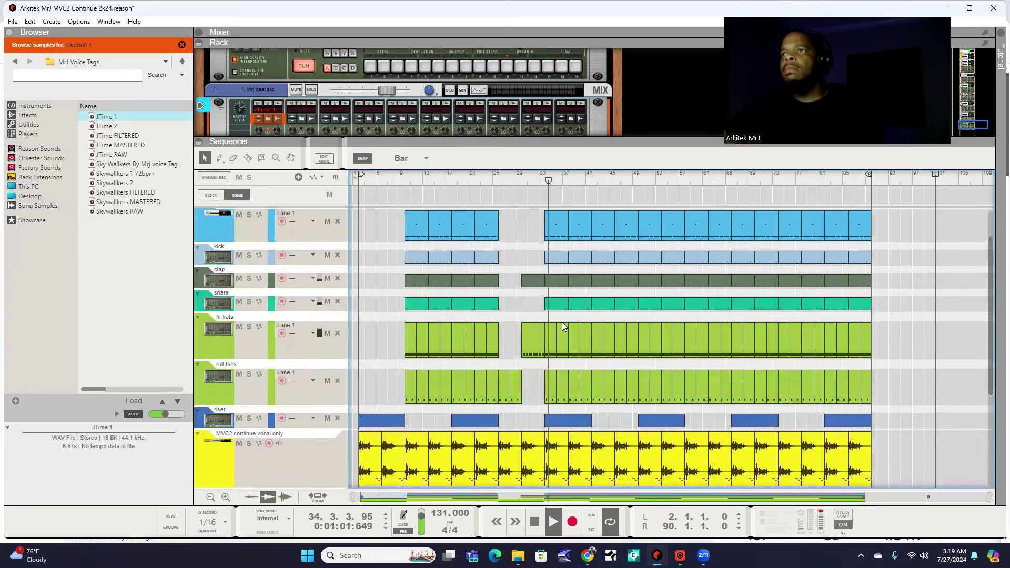
{"action": "scroll", "coordinate": [596, 250], "scroll_direction": "up", "scroll_amount": 3}
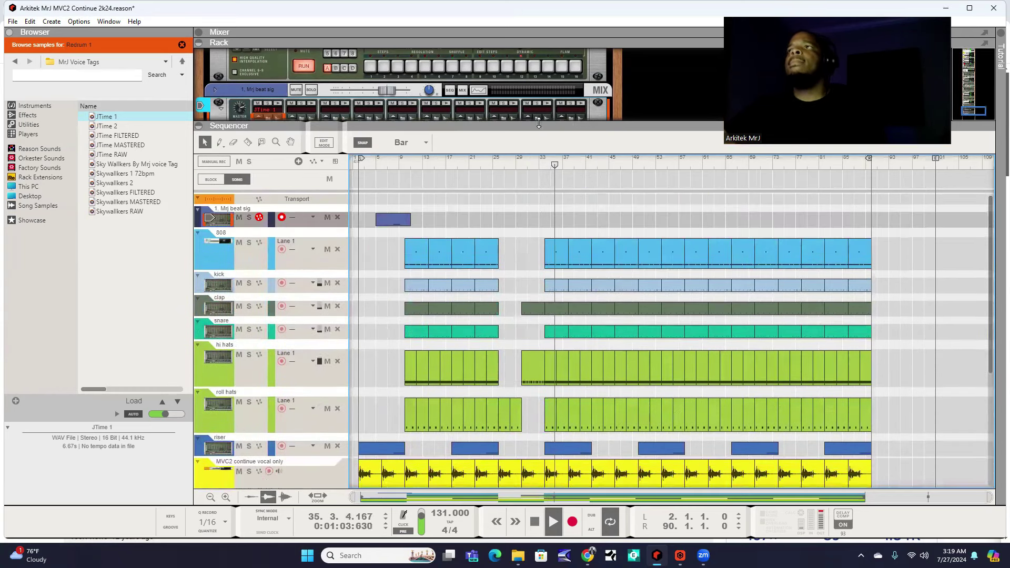
{"action": "scroll", "coordinate": [588, 268], "scroll_direction": "down", "scroll_amount": 3}
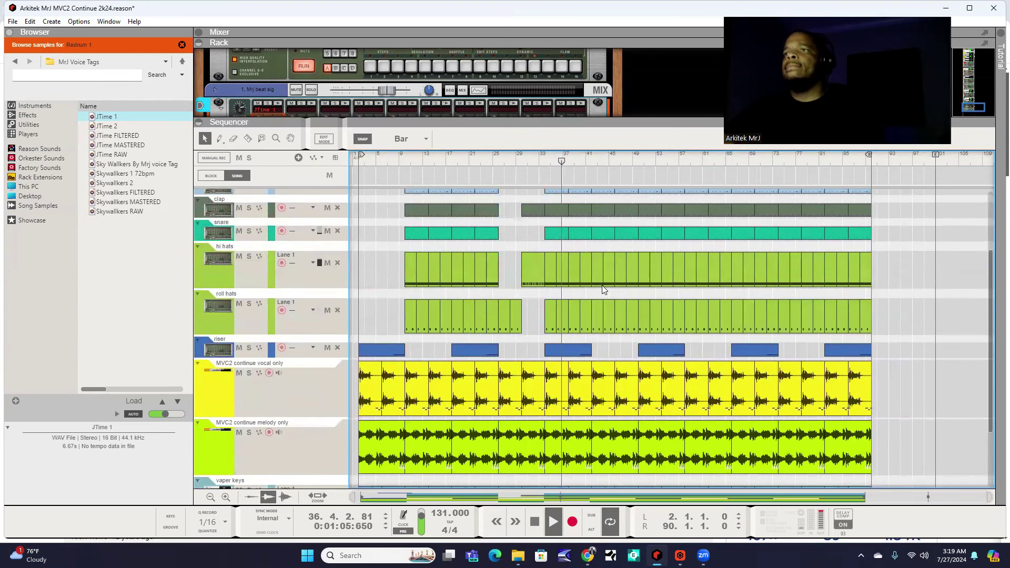
{"action": "scroll", "coordinate": [609, 302], "scroll_direction": "down", "scroll_amount": 3}
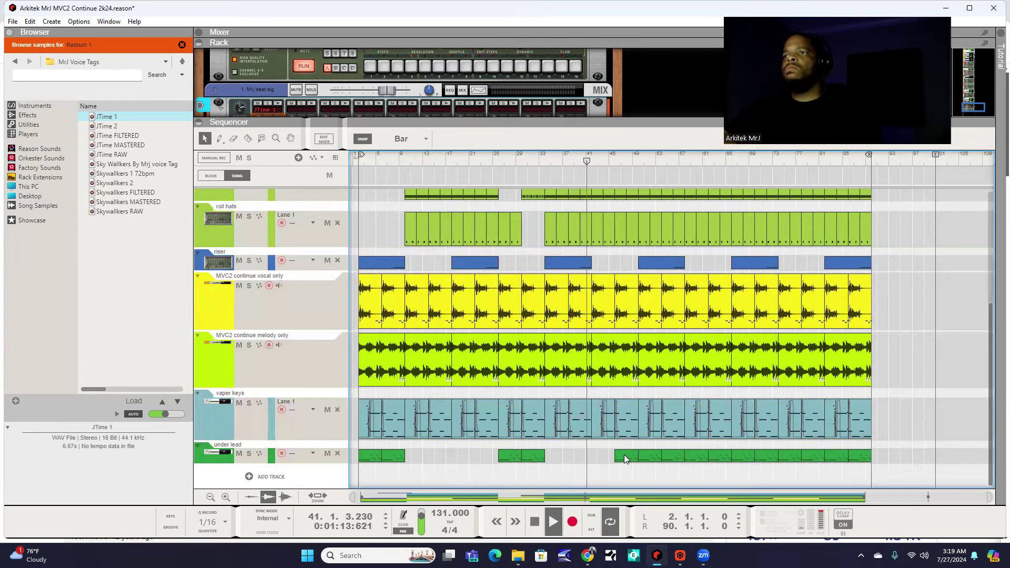
{"action": "scroll", "coordinate": [635, 456], "scroll_direction": "up", "scroll_amount": 1}
{"action": "scroll", "coordinate": [635, 456], "scroll_direction": "up", "scroll_amount": 5}
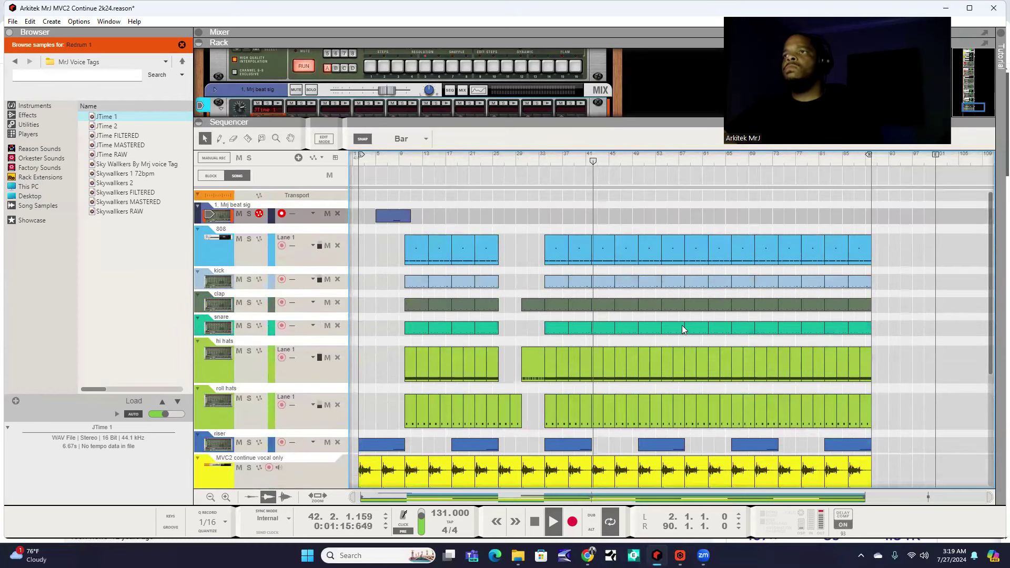
{"action": "left_click_drag", "start_coordinate": [647, 232], "coordinate": [889, 486]}
{"action": "key", "text": "Delete"}
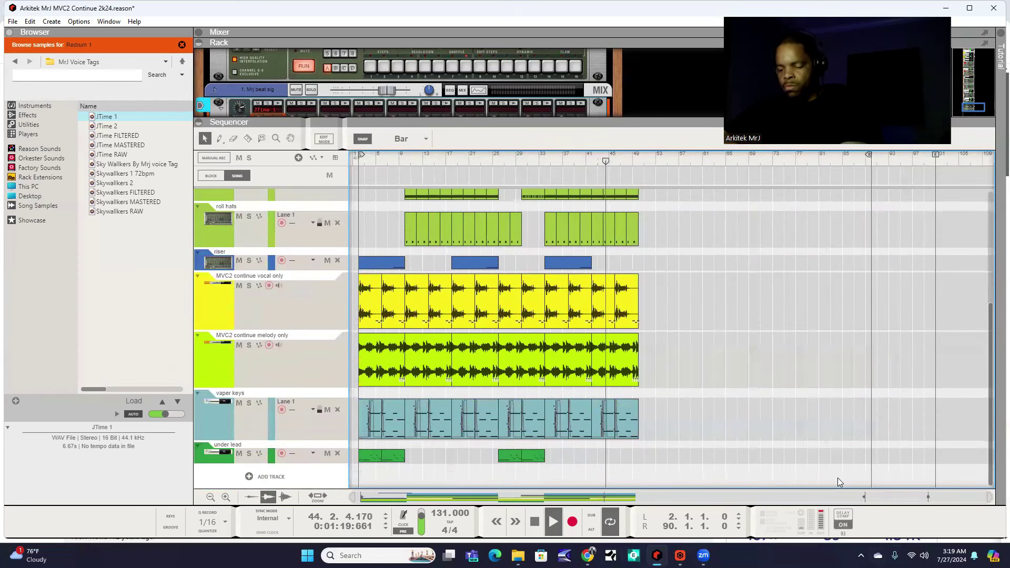
{"action": "left_click", "coordinate": [12, 21]}
{"action": "left_click", "coordinate": [29, 101]}
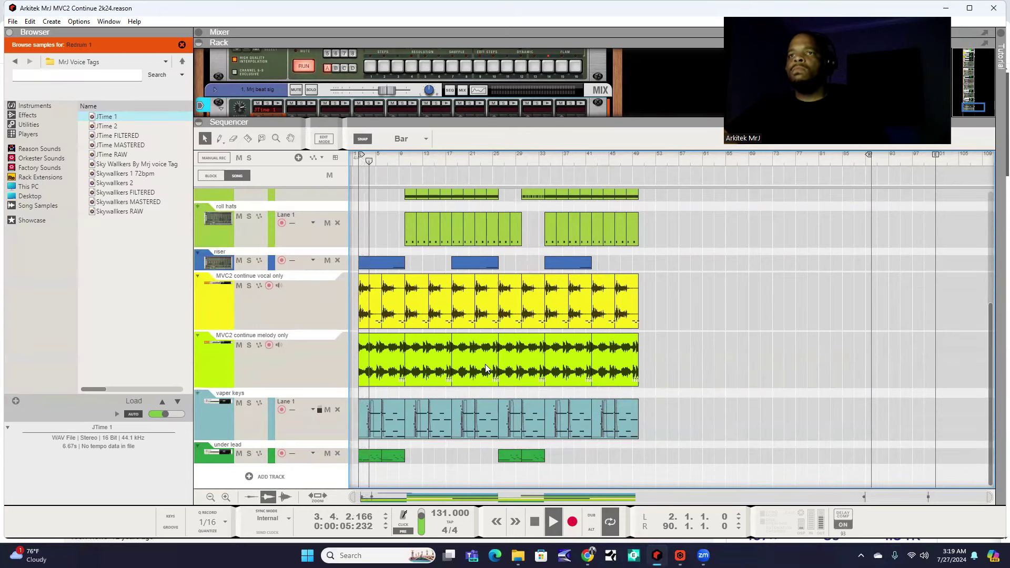
Move the 808 track below the riser track, directly above the MVC2 continue vocal only track
{"action": "scroll", "coordinate": [481, 368], "scroll_direction": "up", "scroll_amount": 5}
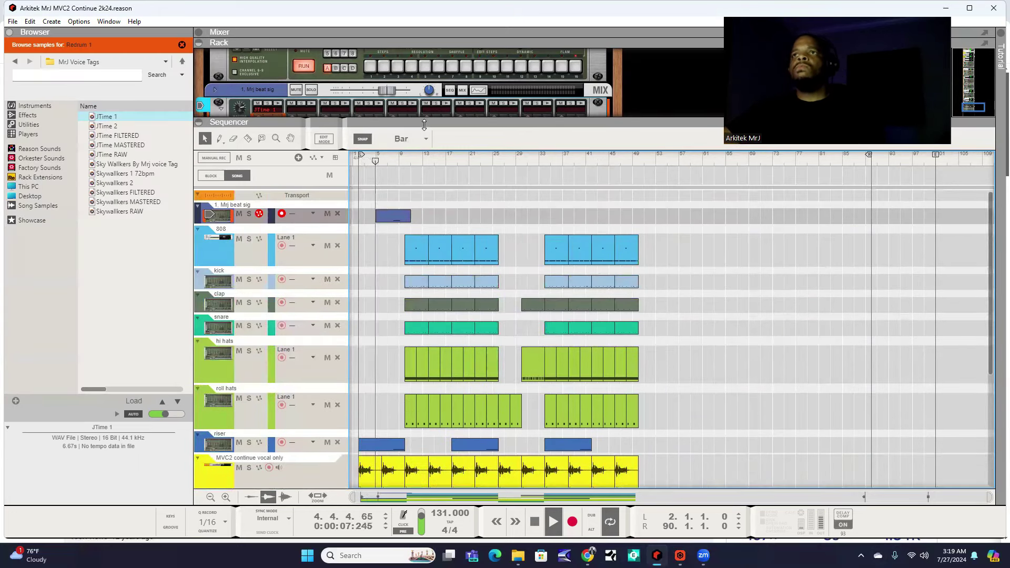
{"action": "left_click_drag", "start_coordinate": [374, 123], "coordinate": [374, 282]}
{"action": "scroll", "coordinate": [373, 223], "scroll_direction": "down", "scroll_amount": 3}
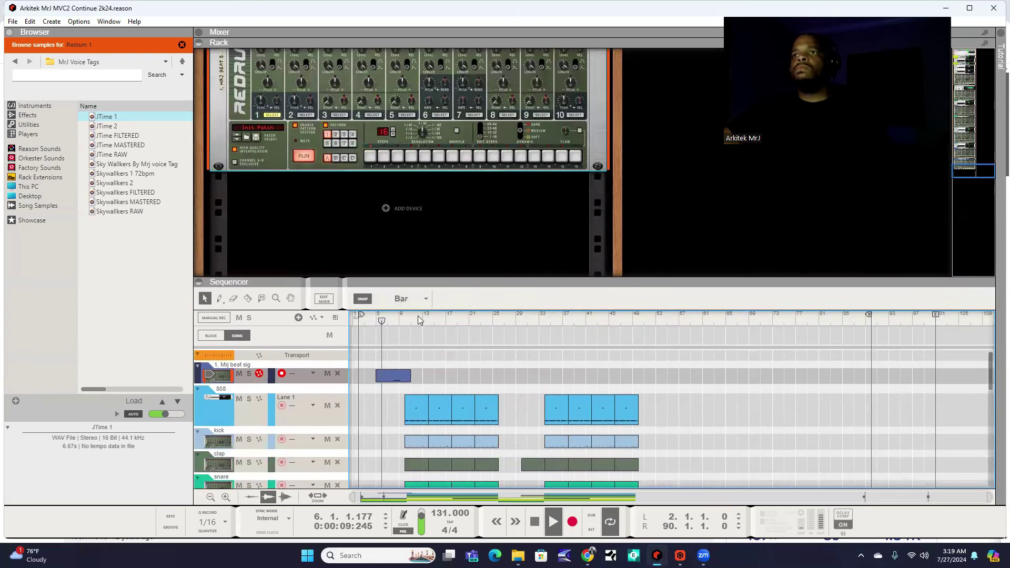
{"action": "scroll", "coordinate": [413, 424], "scroll_direction": "down", "scroll_amount": 3}
{"action": "scroll", "coordinate": [414, 425], "scroll_direction": "down", "scroll_amount": 3}
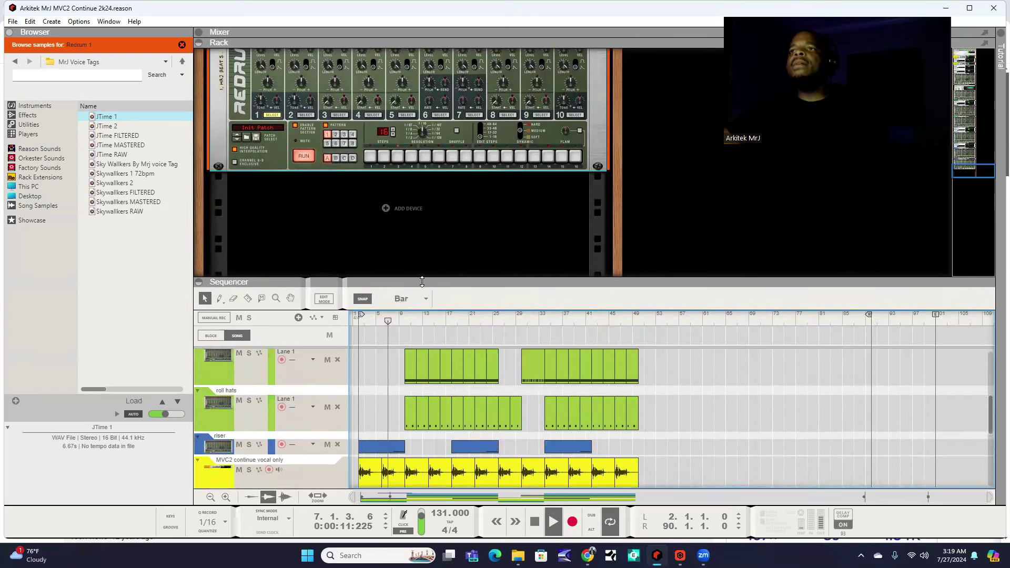
{"action": "left_click_drag", "start_coordinate": [420, 282], "coordinate": [420, 126]}
{"action": "scroll", "coordinate": [418, 261], "scroll_direction": "up", "scroll_amount": 5}
{"action": "left_click_drag", "start_coordinate": [200, 249], "coordinate": [222, 396]}
{"action": "scroll", "coordinate": [397, 333], "scroll_direction": "down", "scroll_amount": 3}
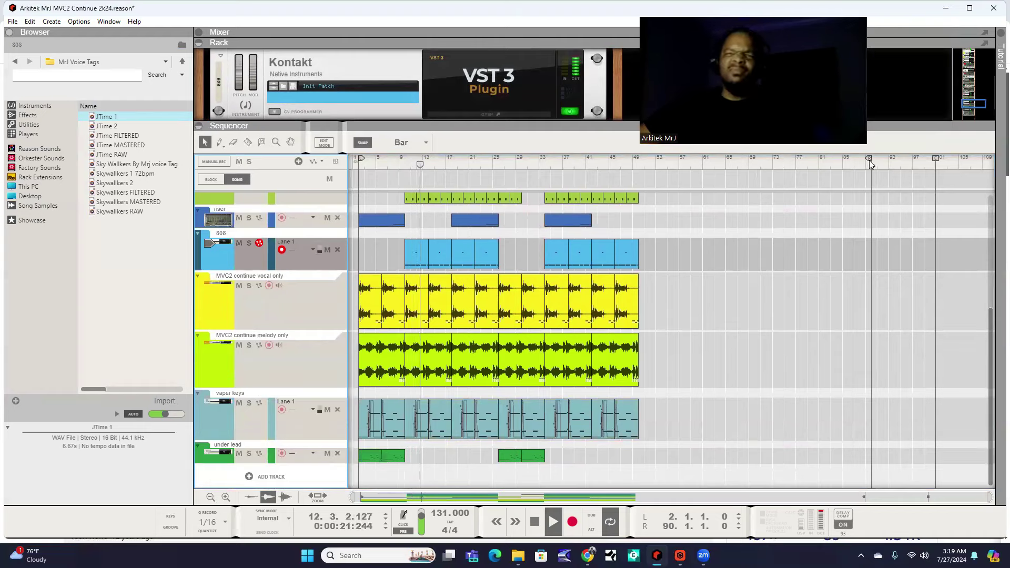
Move the right loop locator and the song end marker to bar 52
{"action": "left_click_drag", "start_coordinate": [870, 159], "coordinate": [646, 173]}
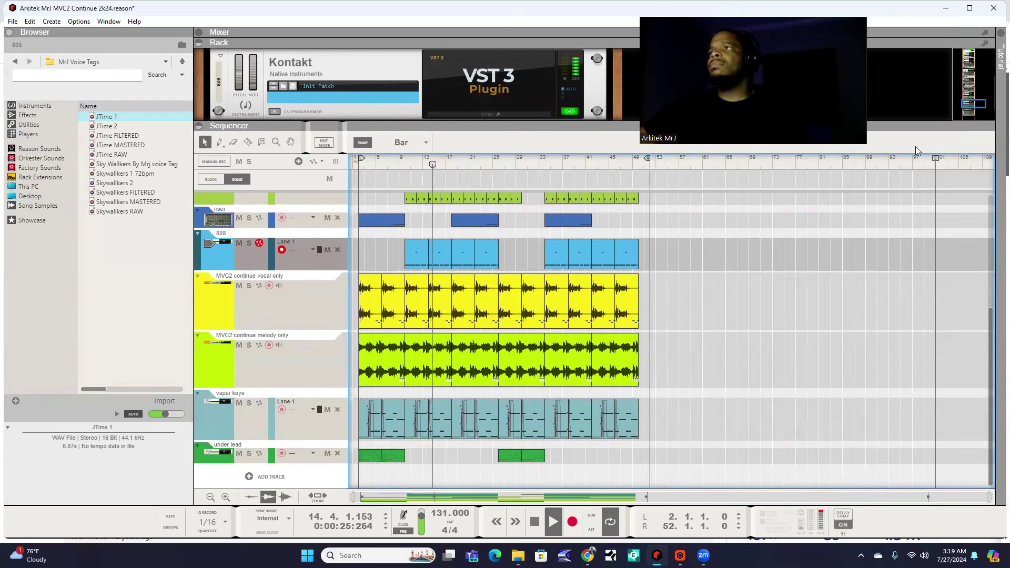
{"action": "left_click_drag", "start_coordinate": [936, 158], "coordinate": [648, 183]}
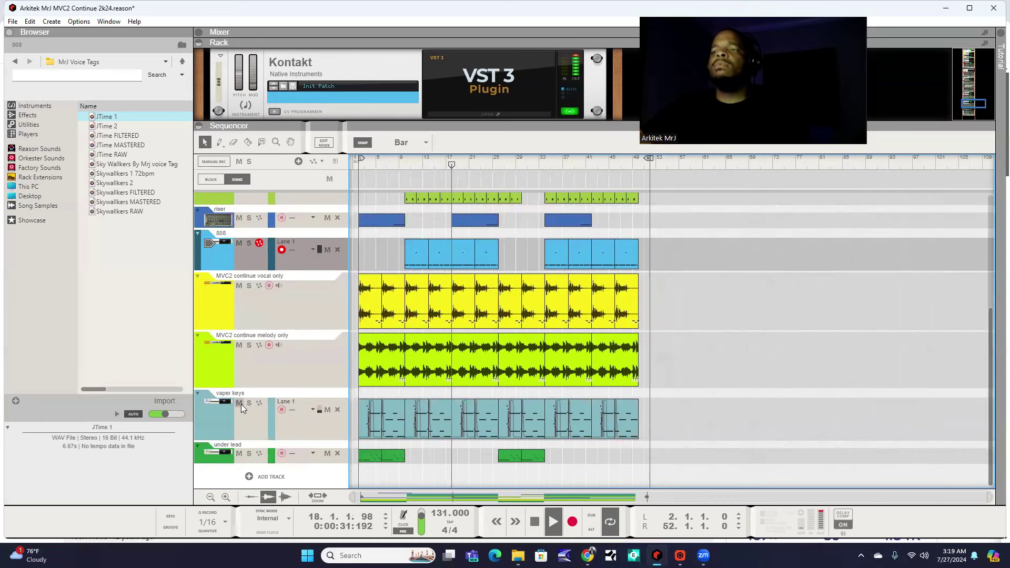
Select all clips in the arrangement and transpose them by 2 semitones with the Tool Window's Pitch function
{"action": "key", "text": "ctrl+a"}
{"action": "key", "text": "space"}
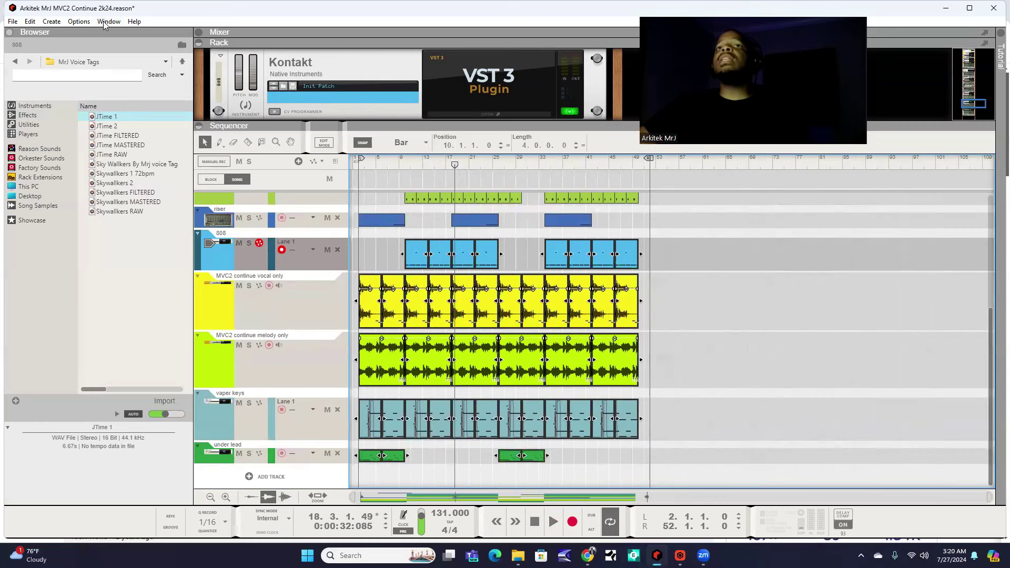
{"action": "left_click", "coordinate": [104, 24]}
{"action": "left_click", "coordinate": [128, 215]}
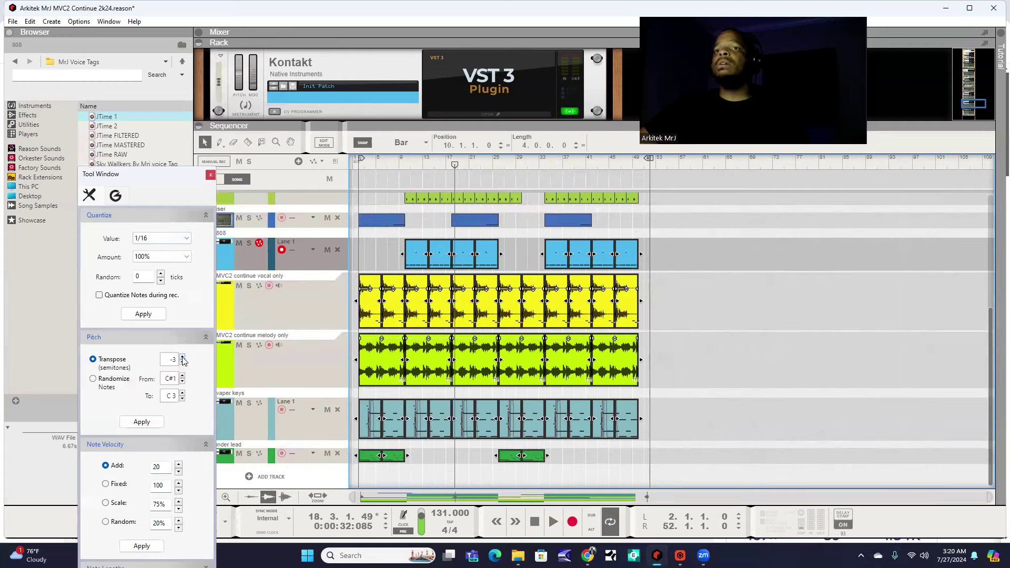
{"action": "left_click", "coordinate": [155, 422]}
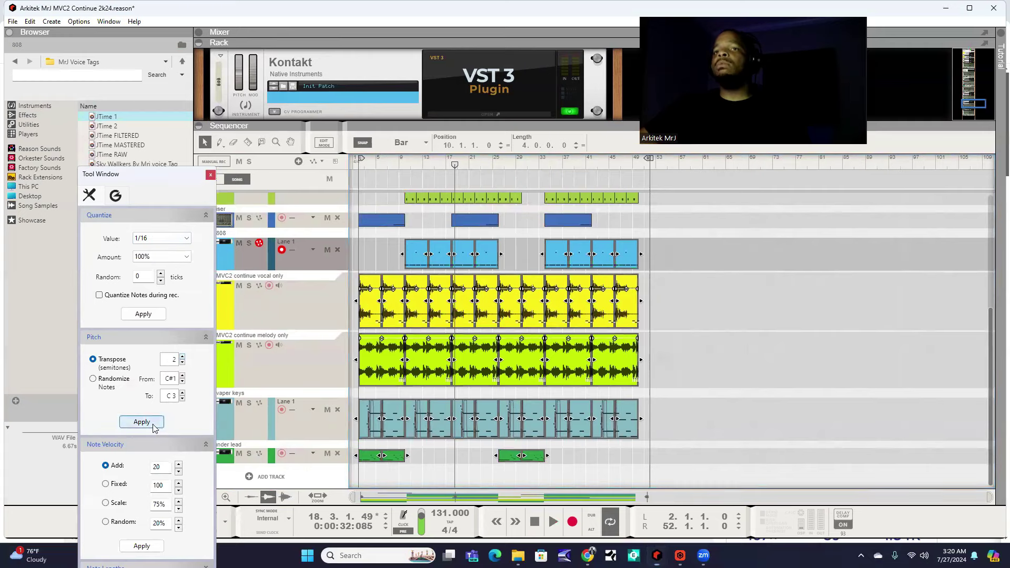
Play the transposed arrangement and replay it from bar 10 to check the pitch
{"action": "key", "text": "alt+space"}
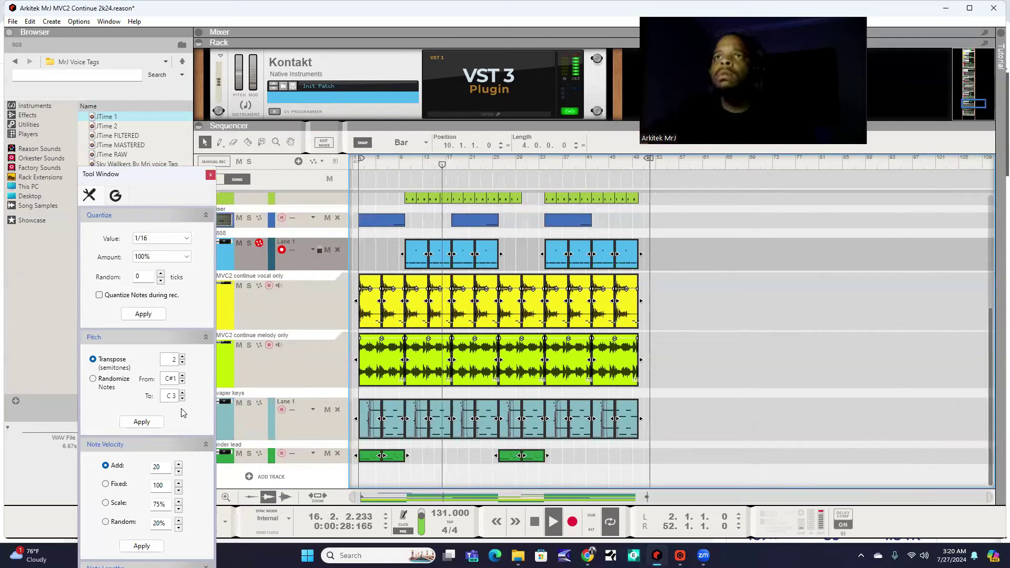
{"action": "left_click", "coordinate": [30, 22]}
{"action": "left_click", "coordinate": [151, 359]}
{"action": "left_click", "coordinate": [405, 165]}
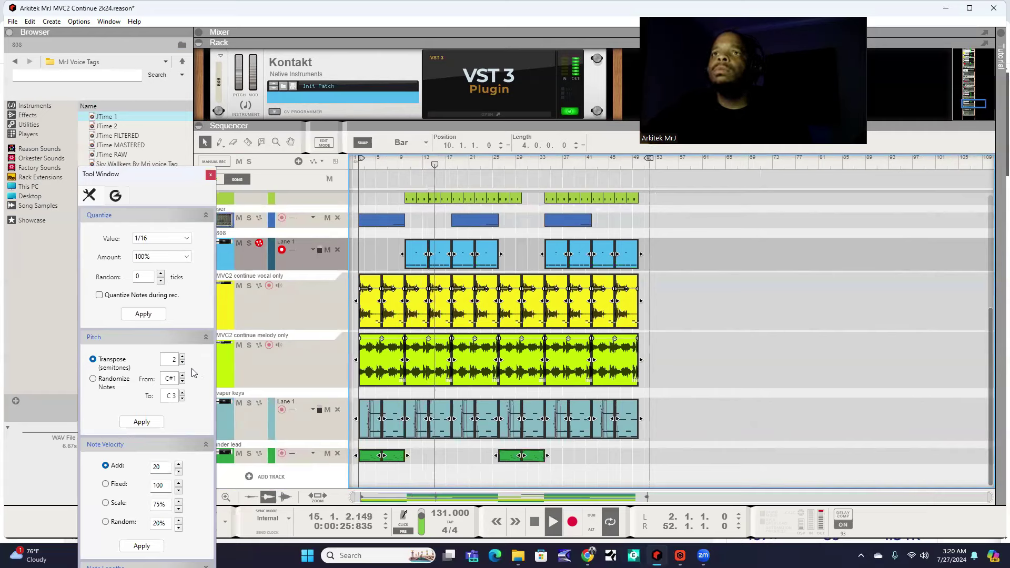
Replay the transposed arrangement from bar 10 to check its pitch, and stop playback back at bar 10
{"action": "key", "text": "space"}
{"action": "left_click", "coordinate": [403, 162]}
{"action": "key", "text": "space"}
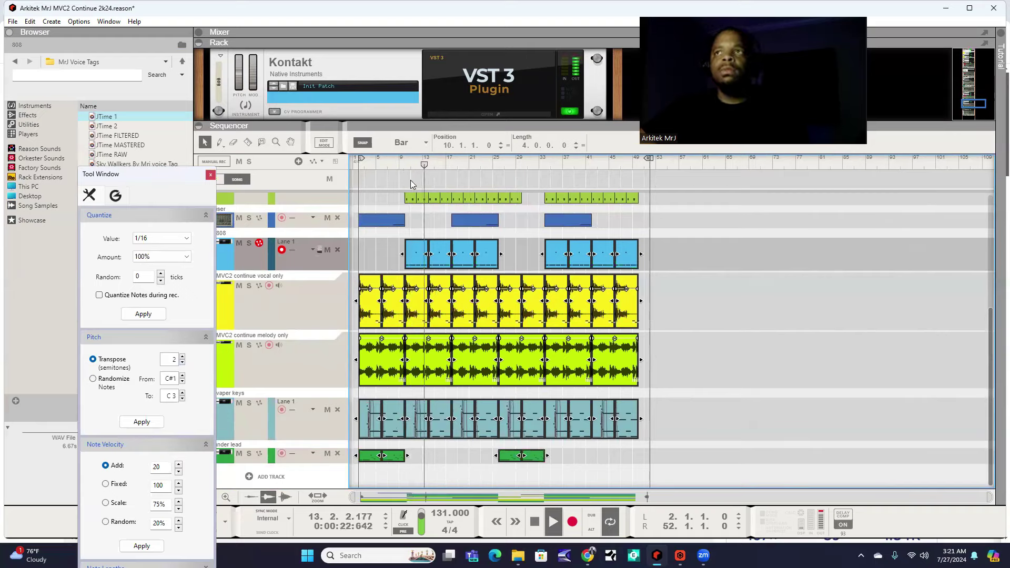
{"action": "key", "text": "space"}
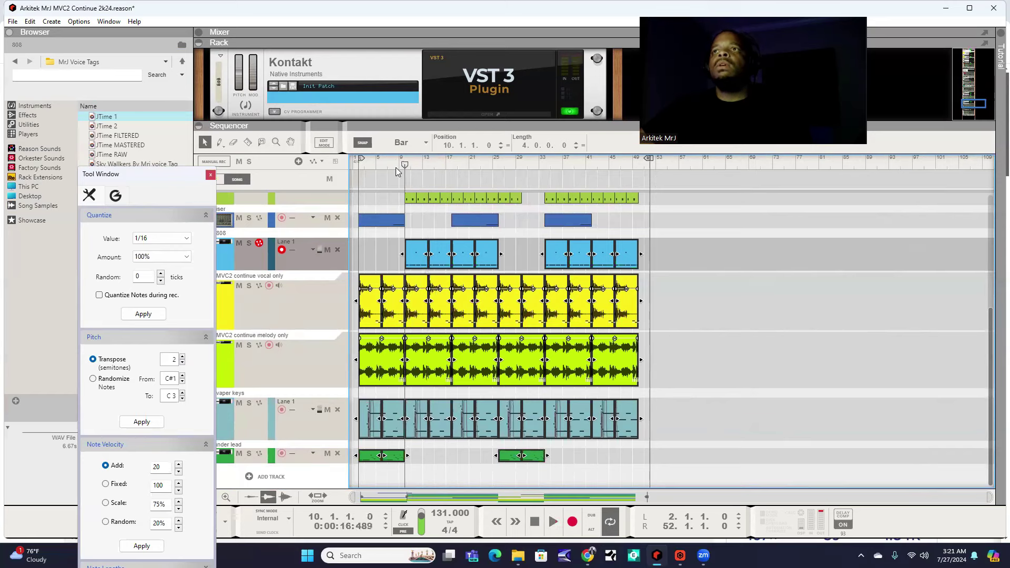
Try transposing the selected clips by another 2 semitones, listen from bar 10, and undo the change
{"action": "left_click", "coordinate": [142, 422]}
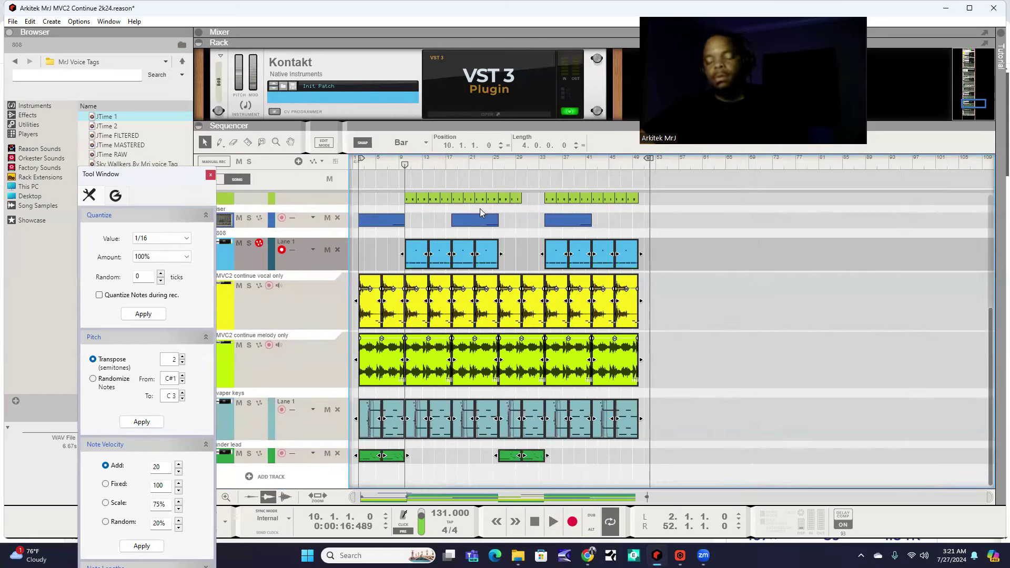
{"action": "key", "text": "space"}
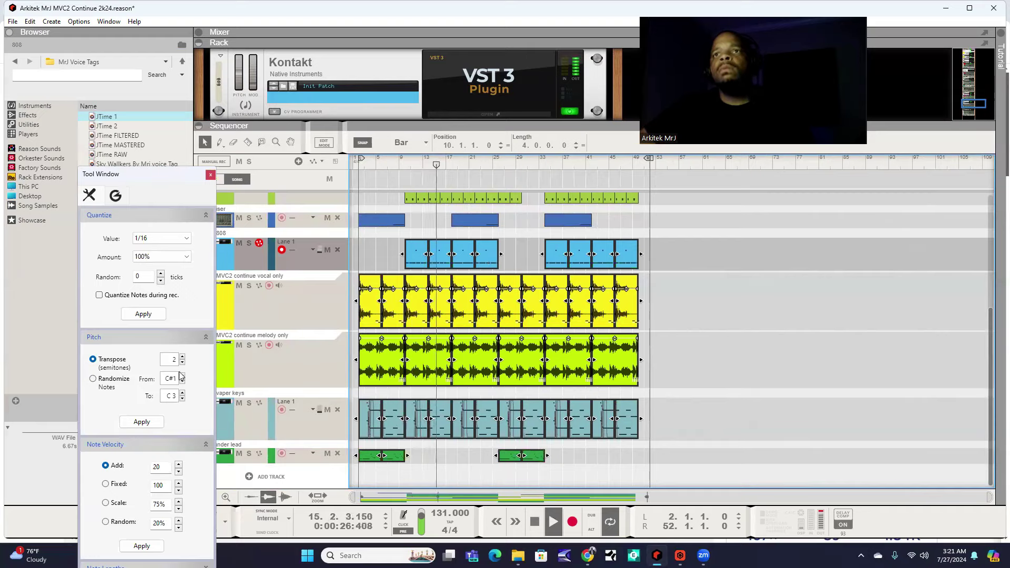
{"action": "left_click", "coordinate": [33, 23]}
{"action": "left_click", "coordinate": [44, 34]}
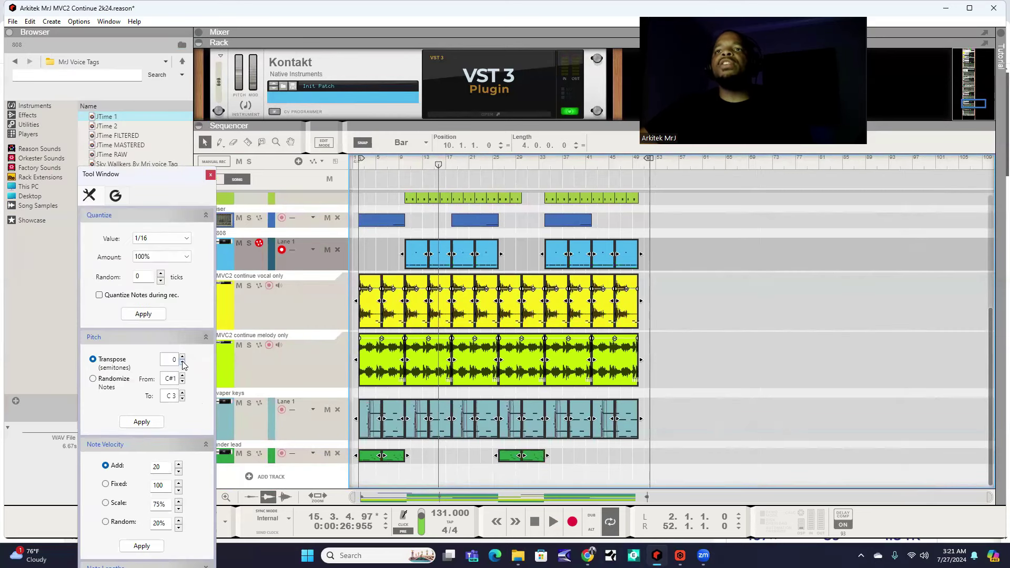
Try transposing the selected clips by -2 semitones, play the arrangement from bar 2, and undo the change
{"action": "left_click", "coordinate": [142, 422]}
{"action": "left_click", "coordinate": [360, 172]}
{"action": "key", "text": "space"}
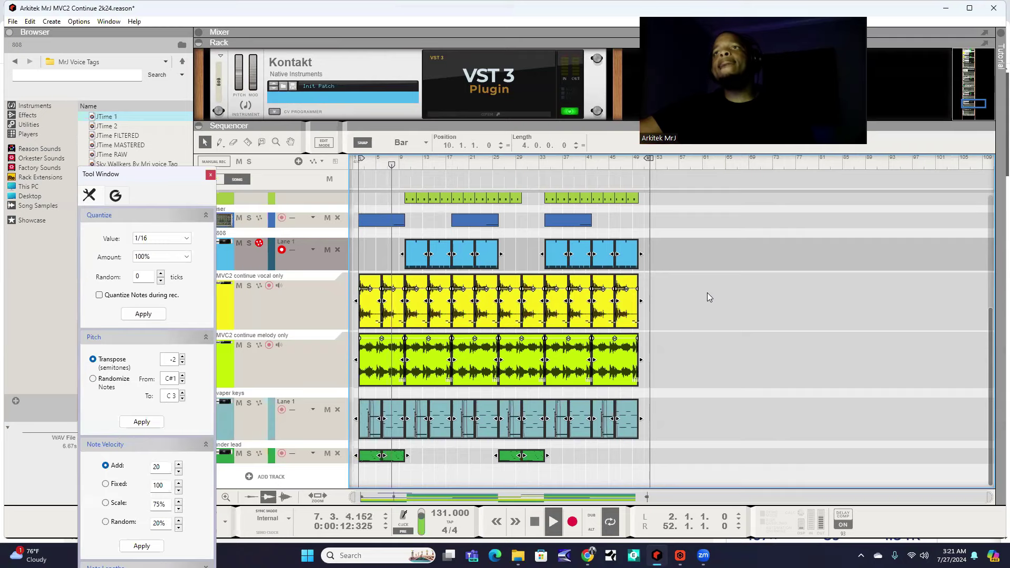
{"action": "scroll", "coordinate": [480, 284], "scroll_direction": "up", "scroll_amount": 5}
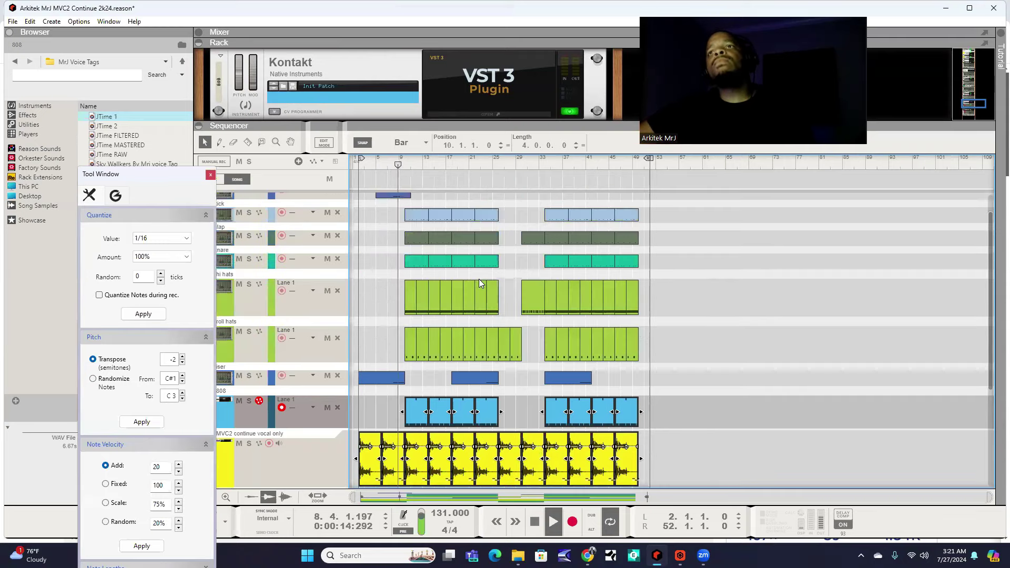
{"action": "scroll", "coordinate": [489, 281], "scroll_direction": "down", "scroll_amount": 1}
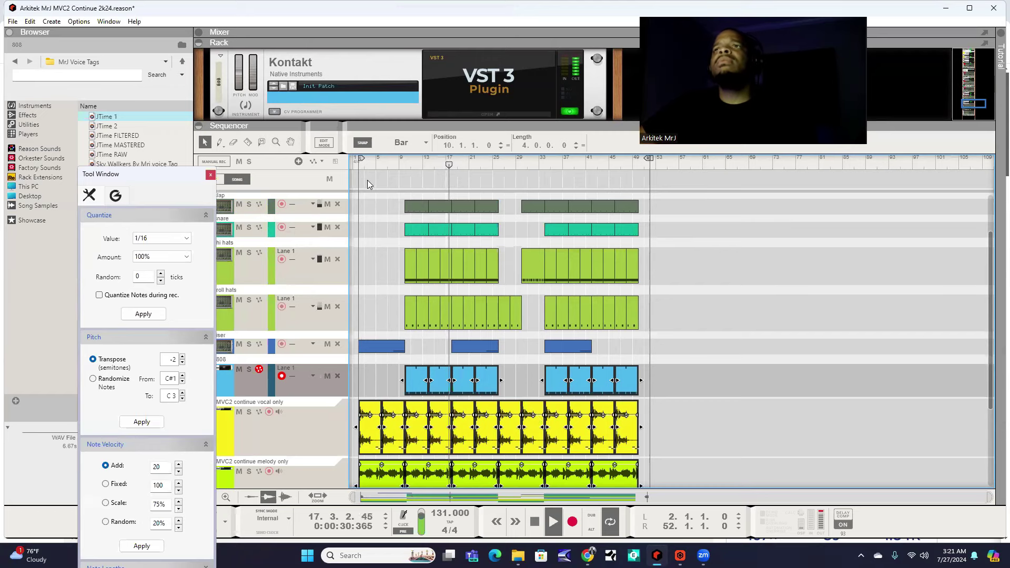
{"action": "key", "text": "space"}
{"action": "left_click", "coordinate": [30, 21]}
{"action": "scroll", "coordinate": [344, 181], "scroll_direction": "down", "scroll_amount": 3}
Enlarge the sequencer area slightly and play the arrangement from bar 2
{"action": "left_click", "coordinate": [361, 166]}
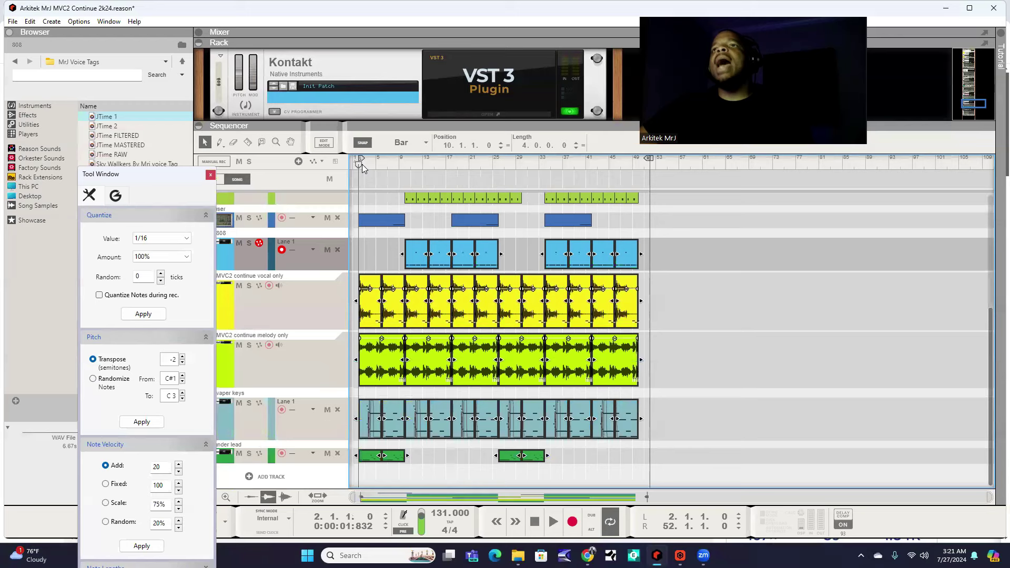
{"action": "left_click_drag", "start_coordinate": [431, 129], "coordinate": [432, 108]}
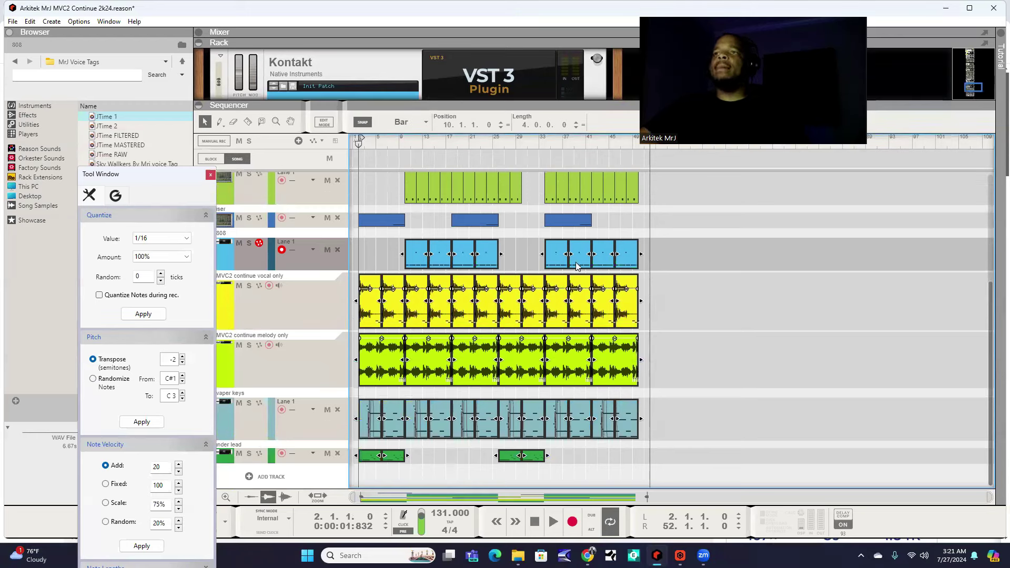
{"action": "key", "text": "space"}
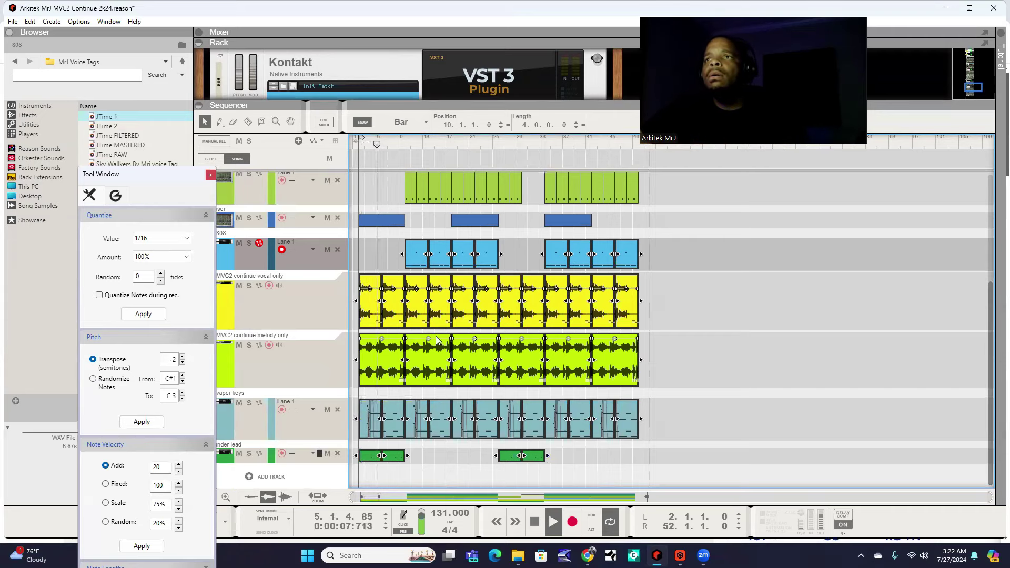
Select the riser track and its Redrum device in the rack while checking the arrangement during playback
{"action": "left_click", "coordinate": [259, 217]}
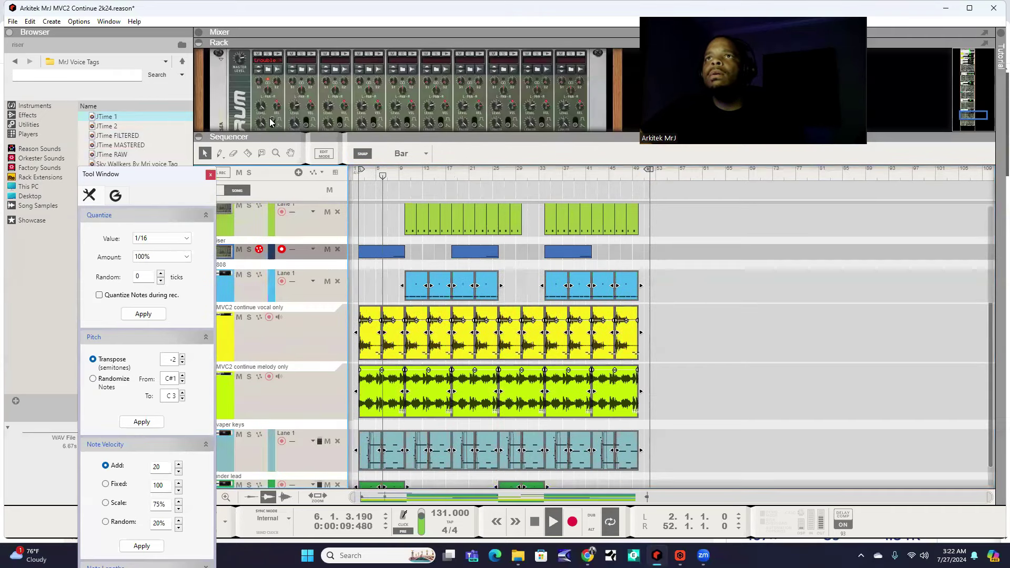
{"action": "left_click", "coordinate": [273, 124]}
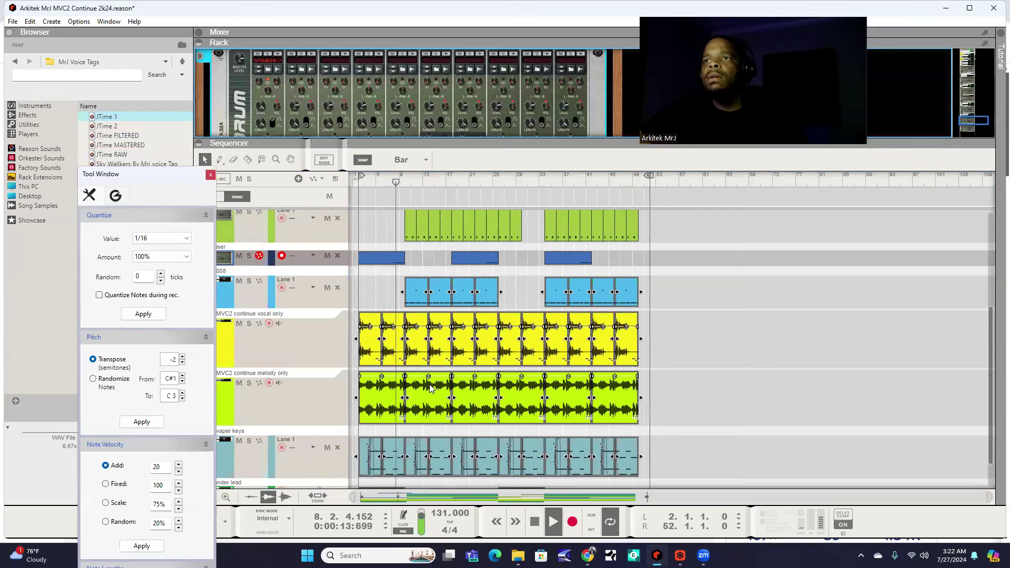
{"action": "scroll", "coordinate": [429, 389], "scroll_direction": "down", "scroll_amount": 1}
{"action": "scroll", "coordinate": [429, 389], "scroll_direction": "up", "scroll_amount": 3}
{"action": "scroll", "coordinate": [434, 231], "scroll_direction": "up", "scroll_amount": 3}
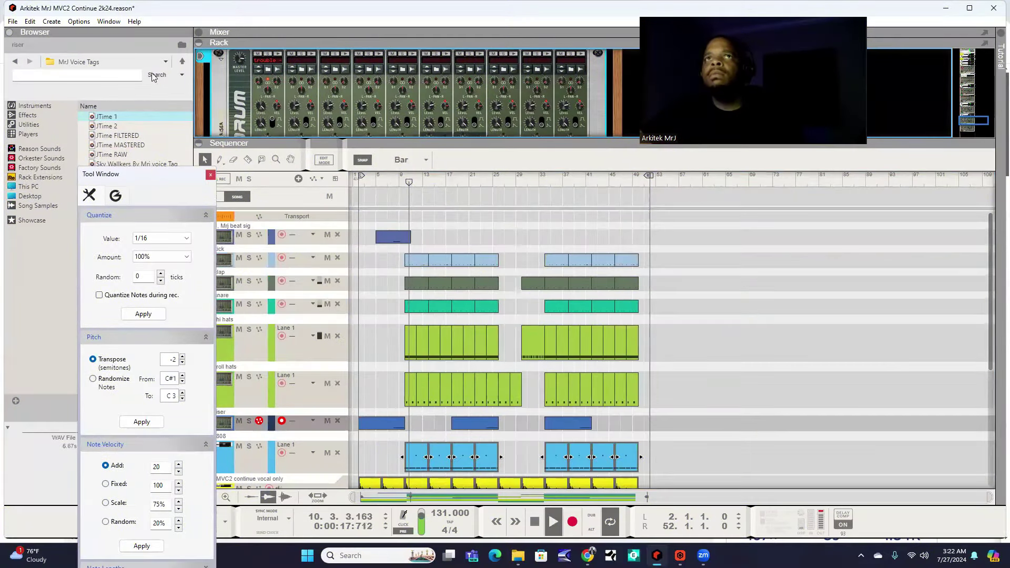
Save the song and close the Tool Window while the arrangement plays
{"action": "left_click", "coordinate": [13, 21]}
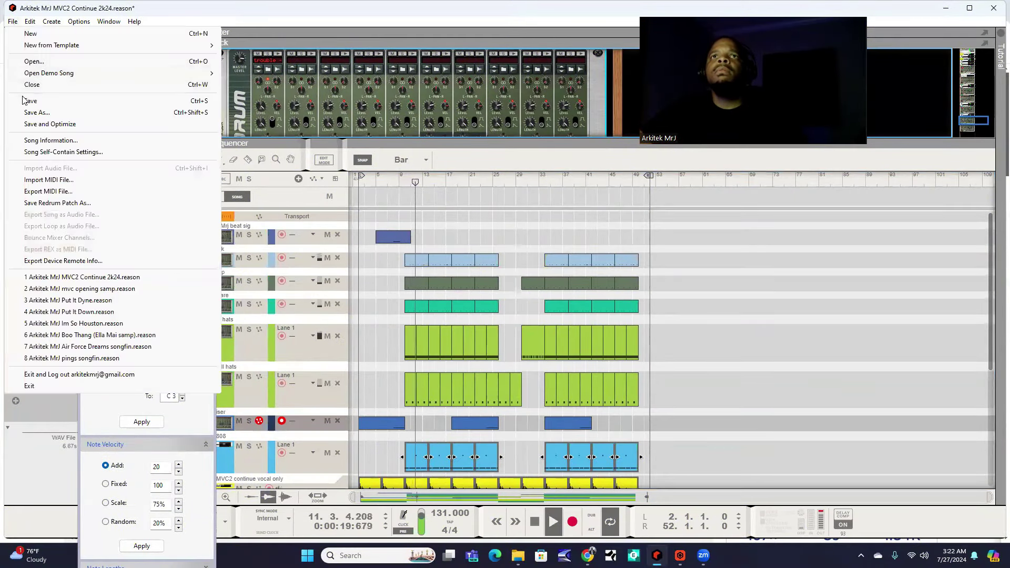
{"action": "left_click", "coordinate": [31, 101]}
{"action": "scroll", "coordinate": [518, 258], "scroll_direction": "down", "scroll_amount": 5}
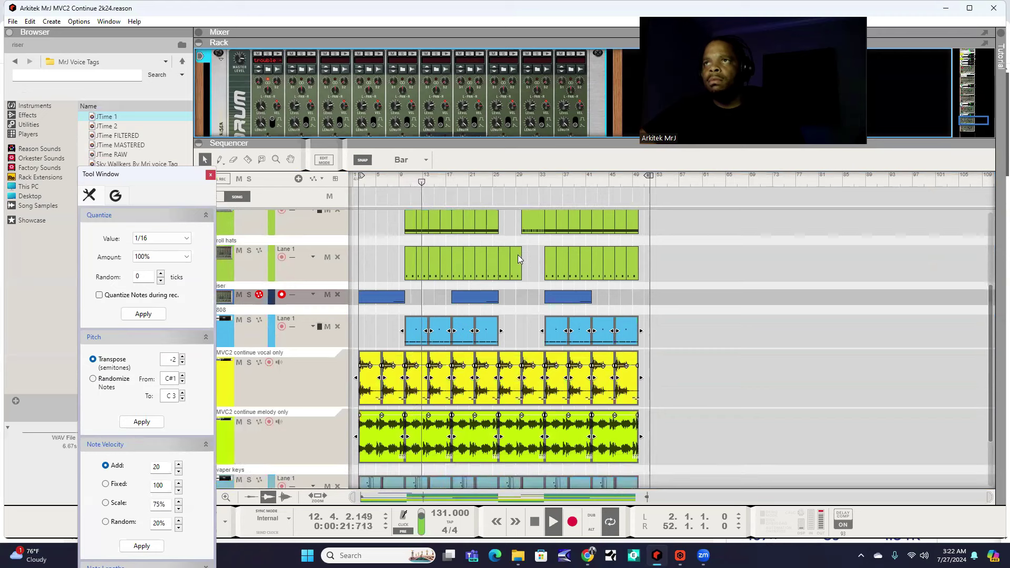
{"action": "scroll", "coordinate": [541, 252], "scroll_direction": "up", "scroll_amount": 3}
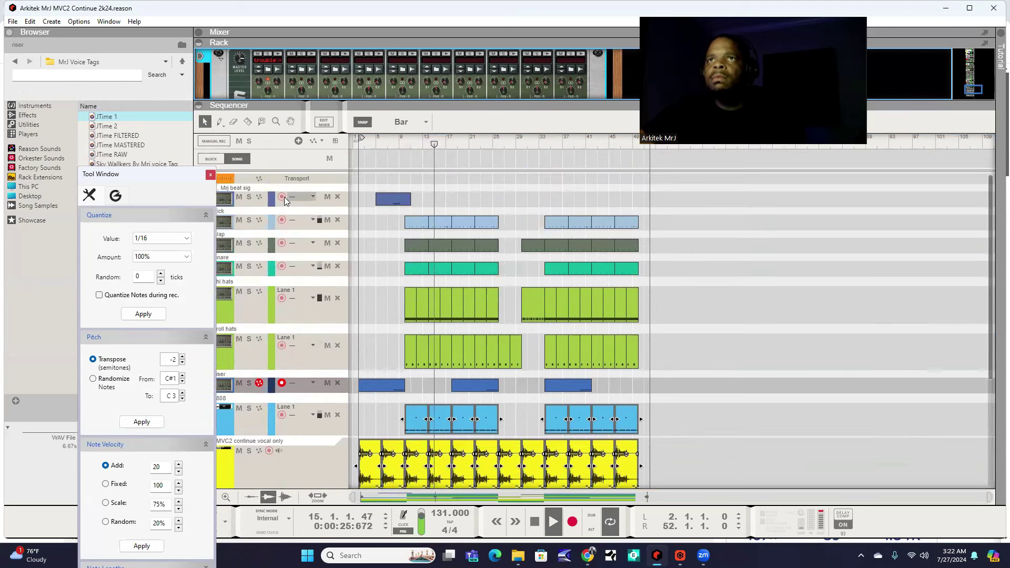
{"action": "key", "text": "F8"}
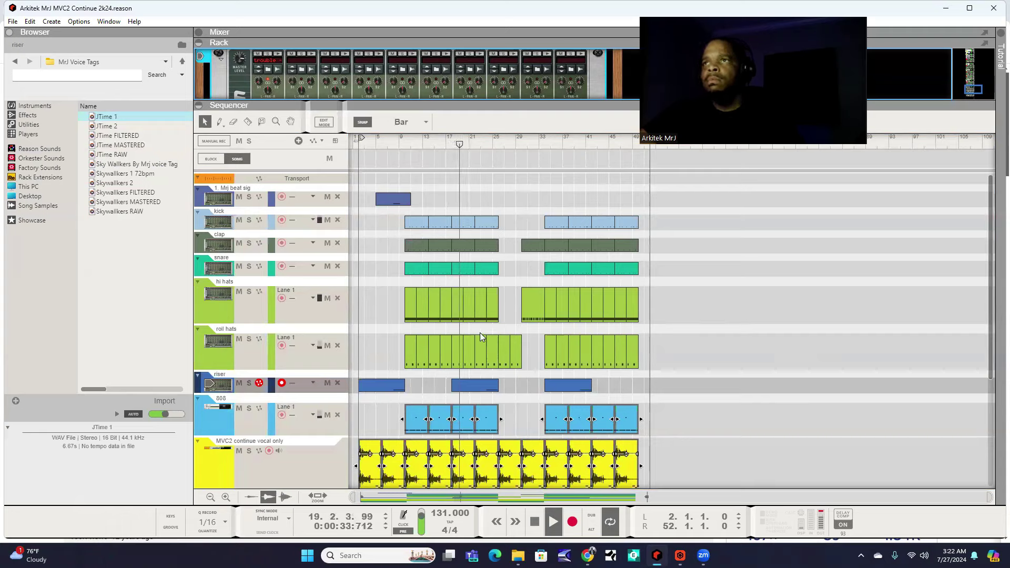
Delete the snare clip from bar 22 to 26 and the two roll hats clips between bars 26 and 30
{"action": "left_click", "coordinate": [483, 272]}
{"action": "key", "text": "Delete"}
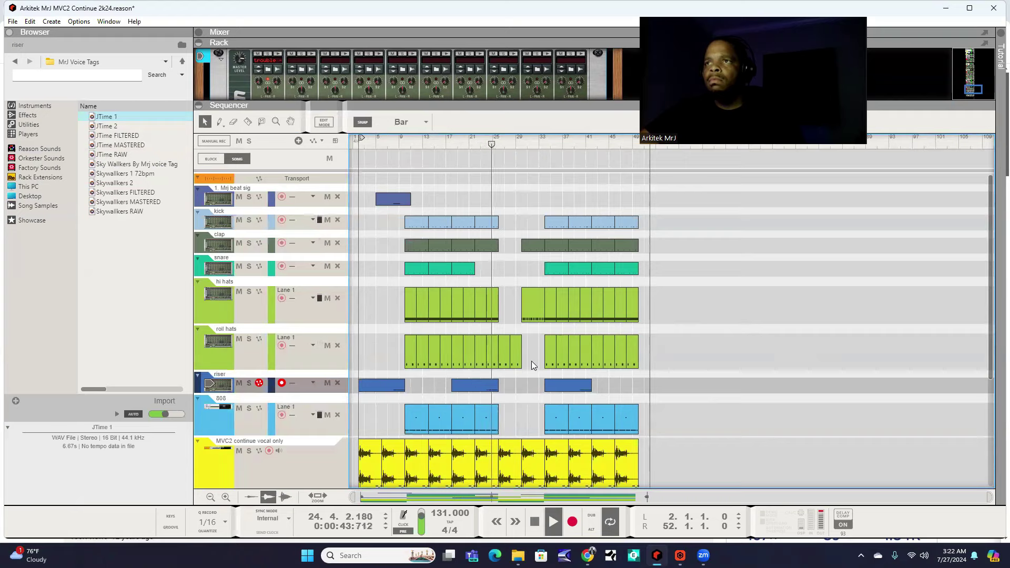
{"action": "scroll", "coordinate": [524, 363], "scroll_direction": "down", "scroll_amount": 2}
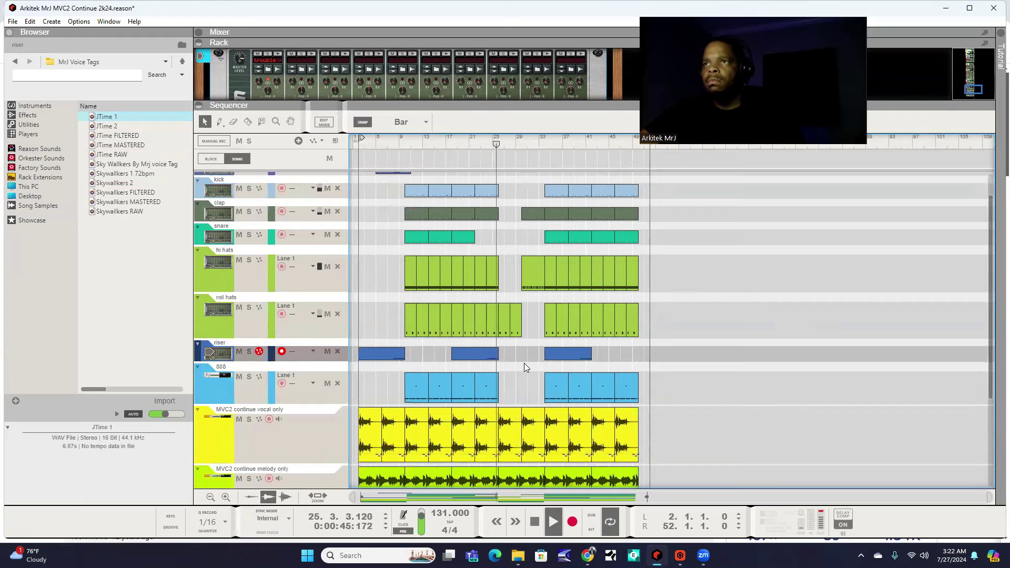
{"action": "left_click", "coordinate": [503, 327]}
{"action": "key", "text": "Delete"}
{"action": "left_click", "coordinate": [513, 333]}
{"action": "key", "text": "Delete"}
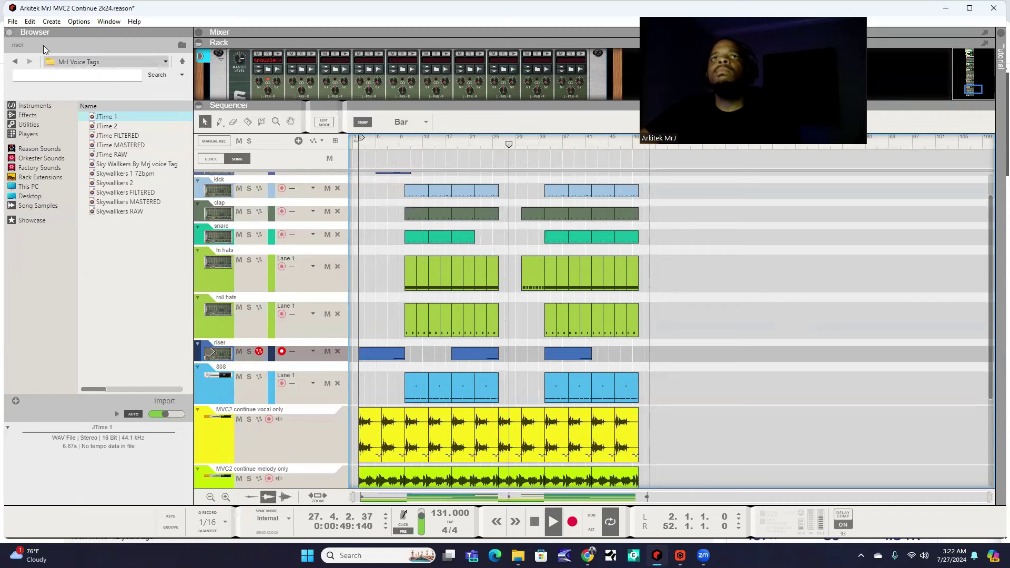
Save the song with the shortened snare and roll hats parts and look over the tracks
{"action": "left_click", "coordinate": [13, 21]}
{"action": "left_click", "coordinate": [32, 97]}
{"action": "scroll", "coordinate": [449, 271], "scroll_direction": "down", "scroll_amount": 4}
{"action": "scroll", "coordinate": [450, 272], "scroll_direction": "down", "scroll_amount": 2}
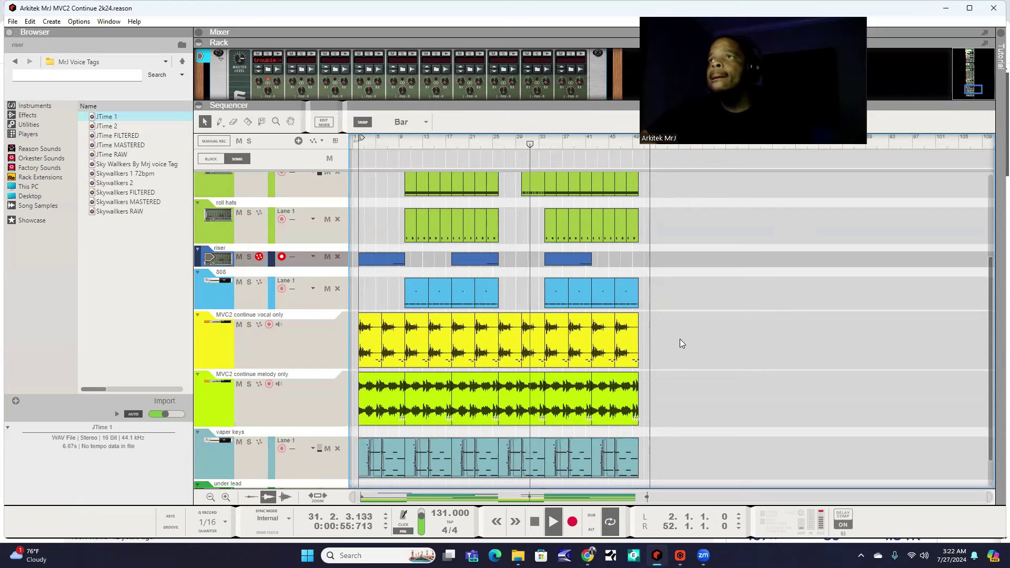
{"action": "scroll", "coordinate": [679, 339], "scroll_direction": "up", "scroll_amount": 6}
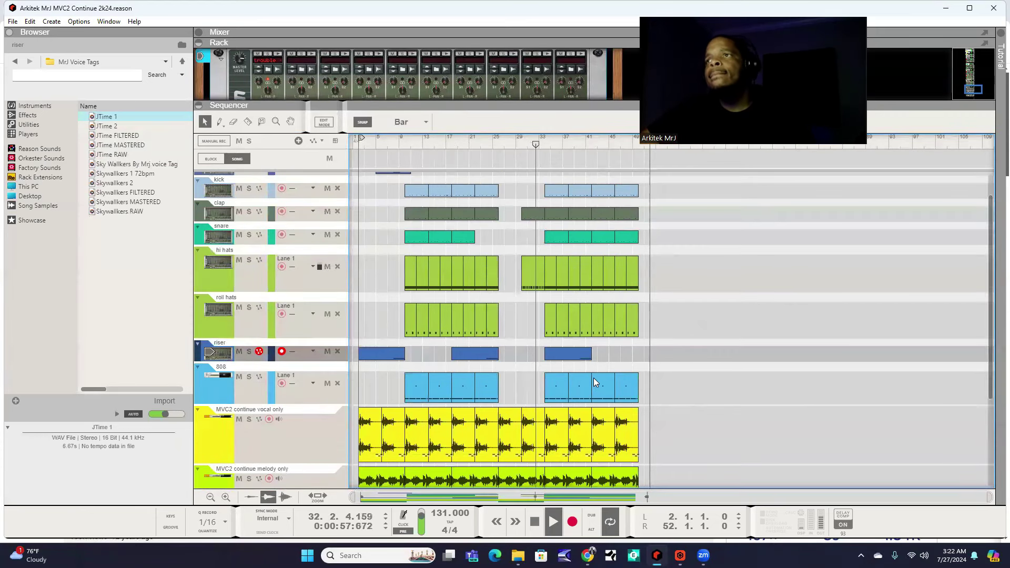